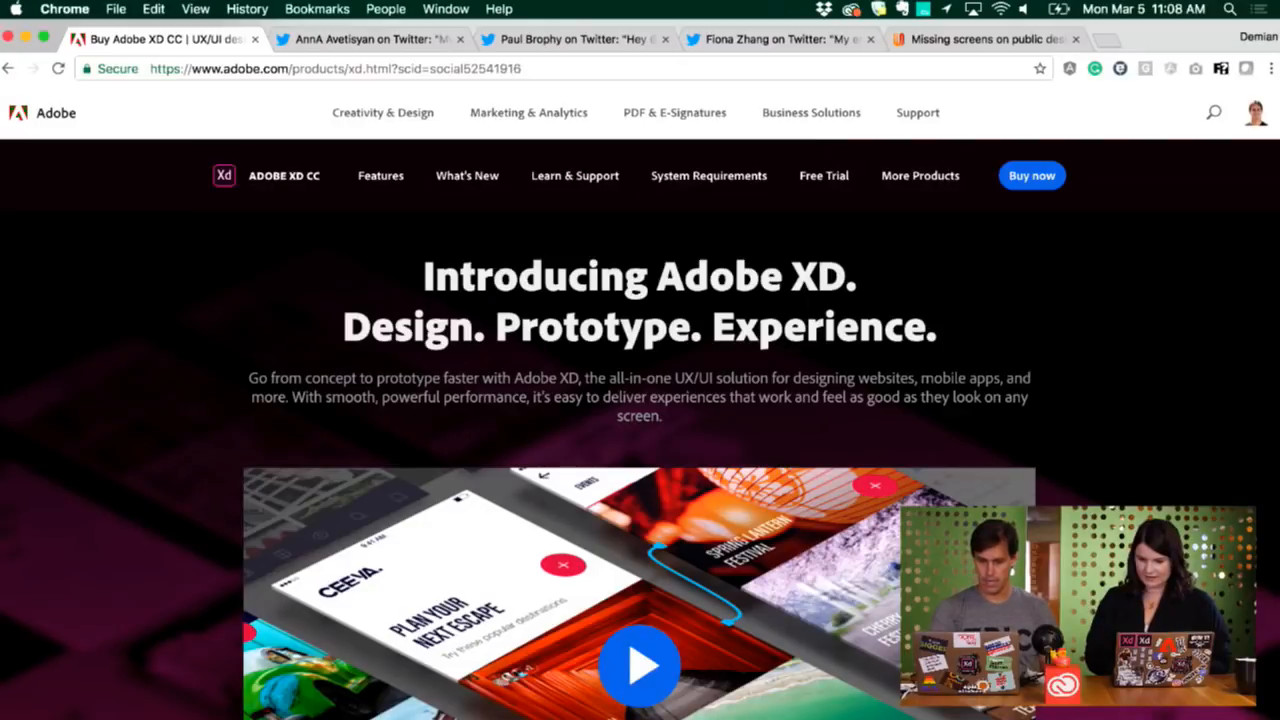
Step: Switch to Adobe XD, create a new document with an iPhone 6/7/8 artboard, and select that artboard
click(592, 718)
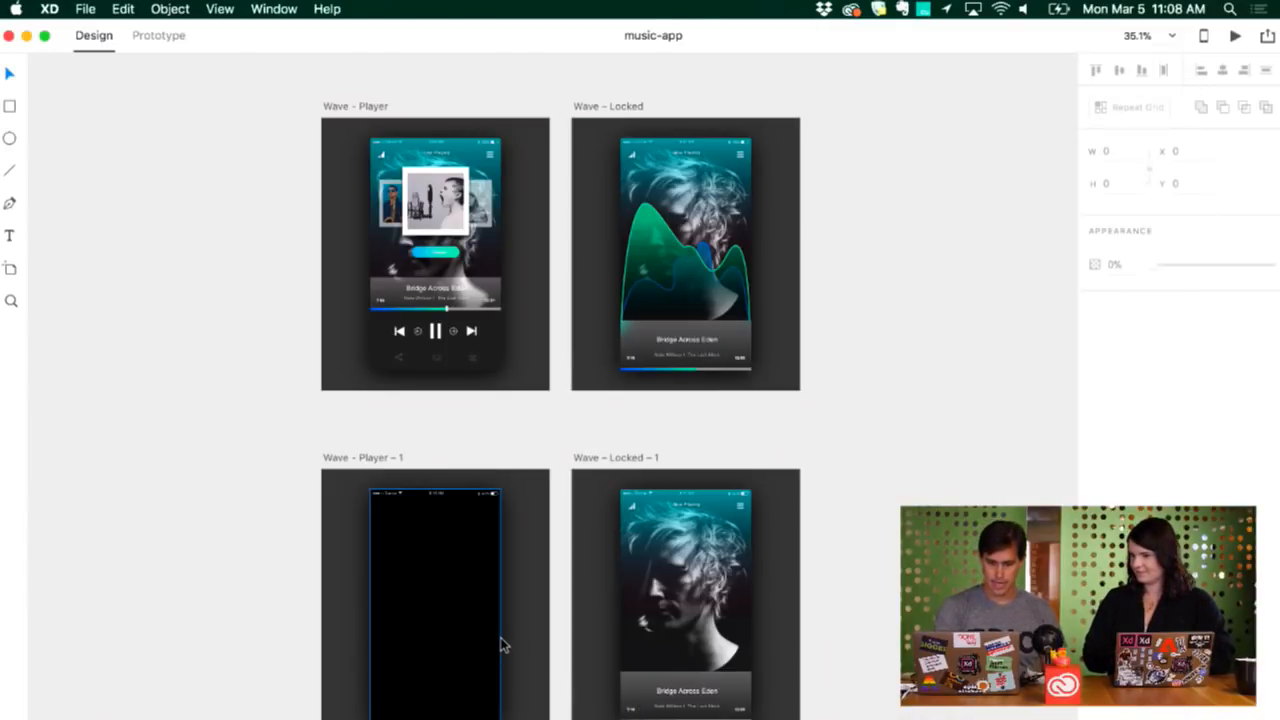
key(super+n)
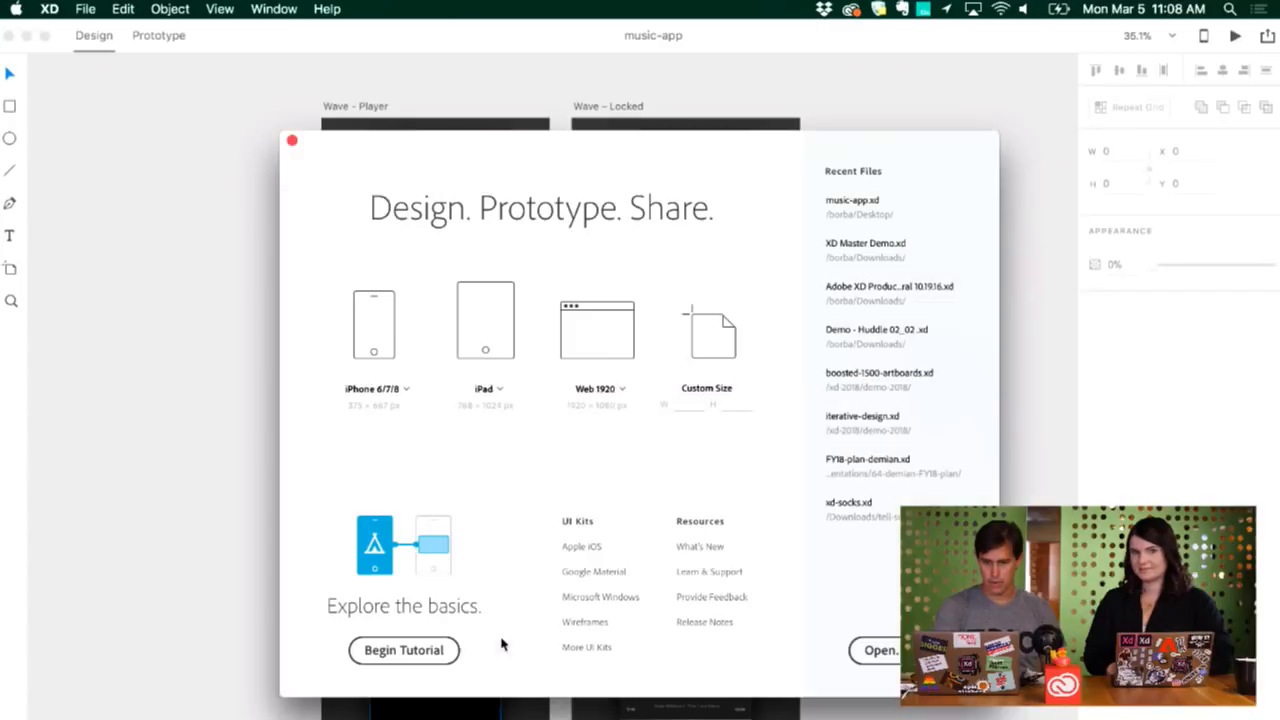
click(388, 327)
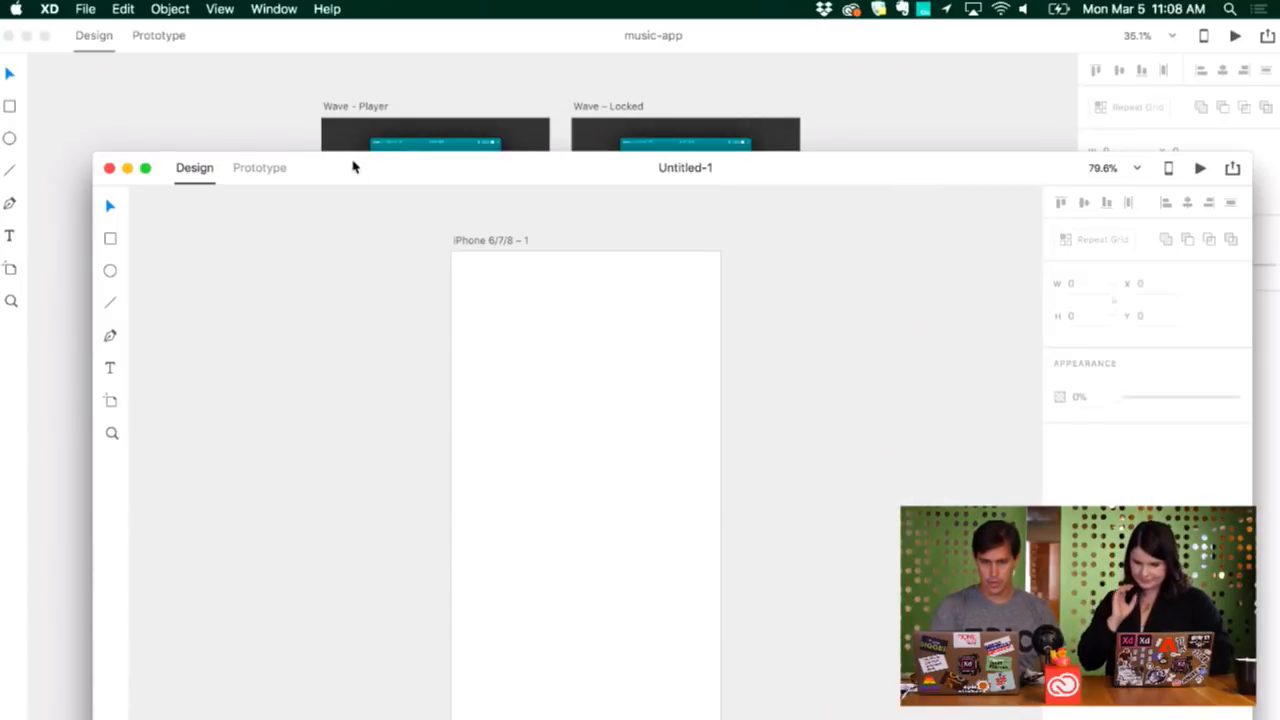
scroll(286, 177, down, 3)
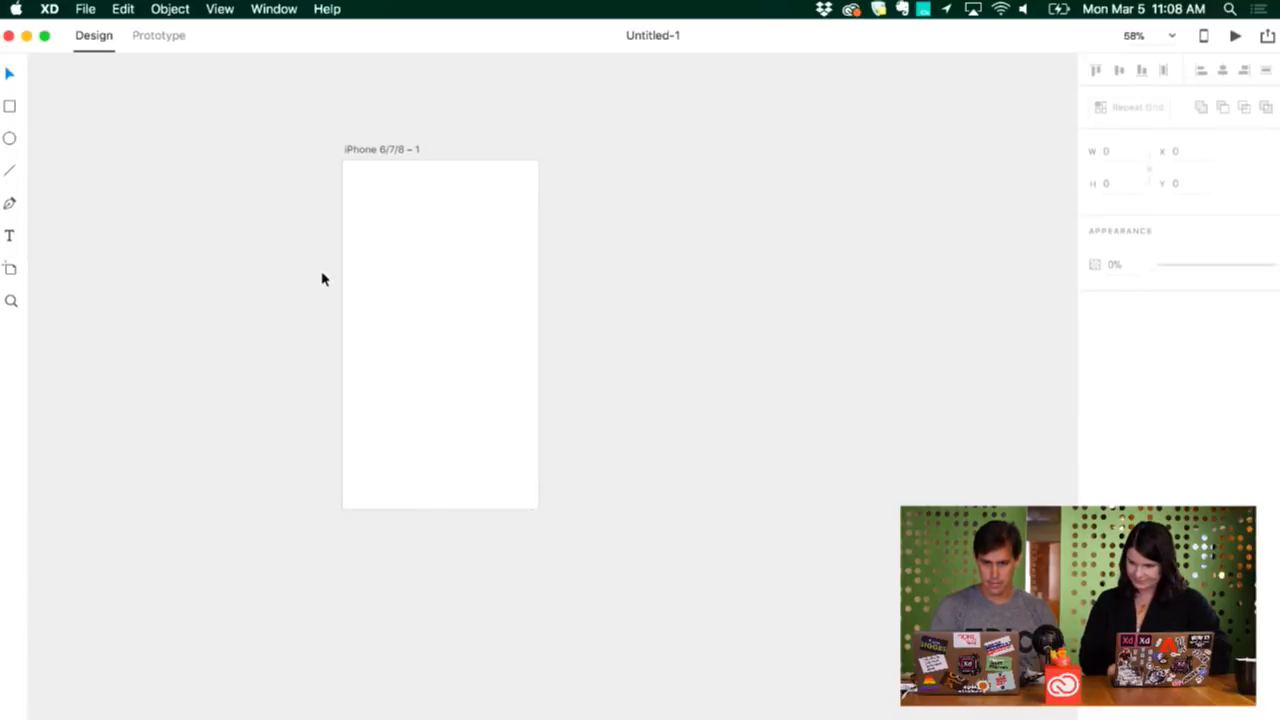
scroll(323, 277, up, 2)
click(397, 200)
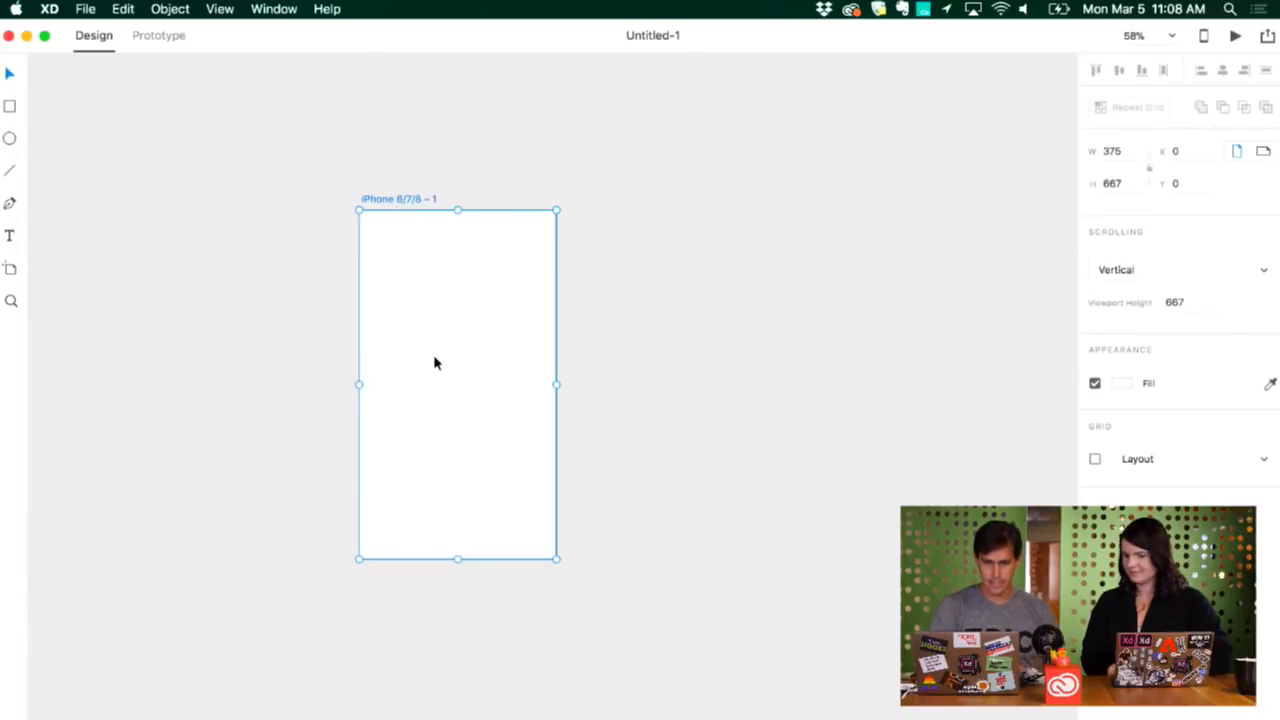
click(90, 12)
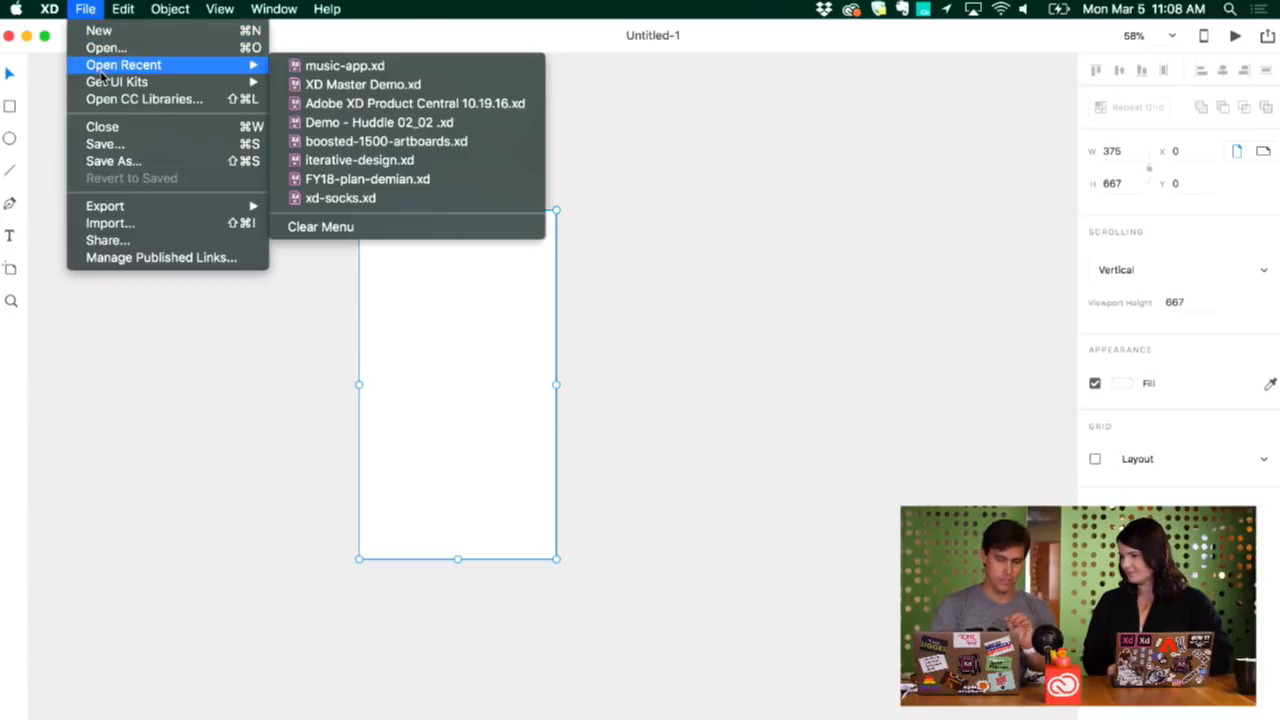
mouse_move(106, 83)
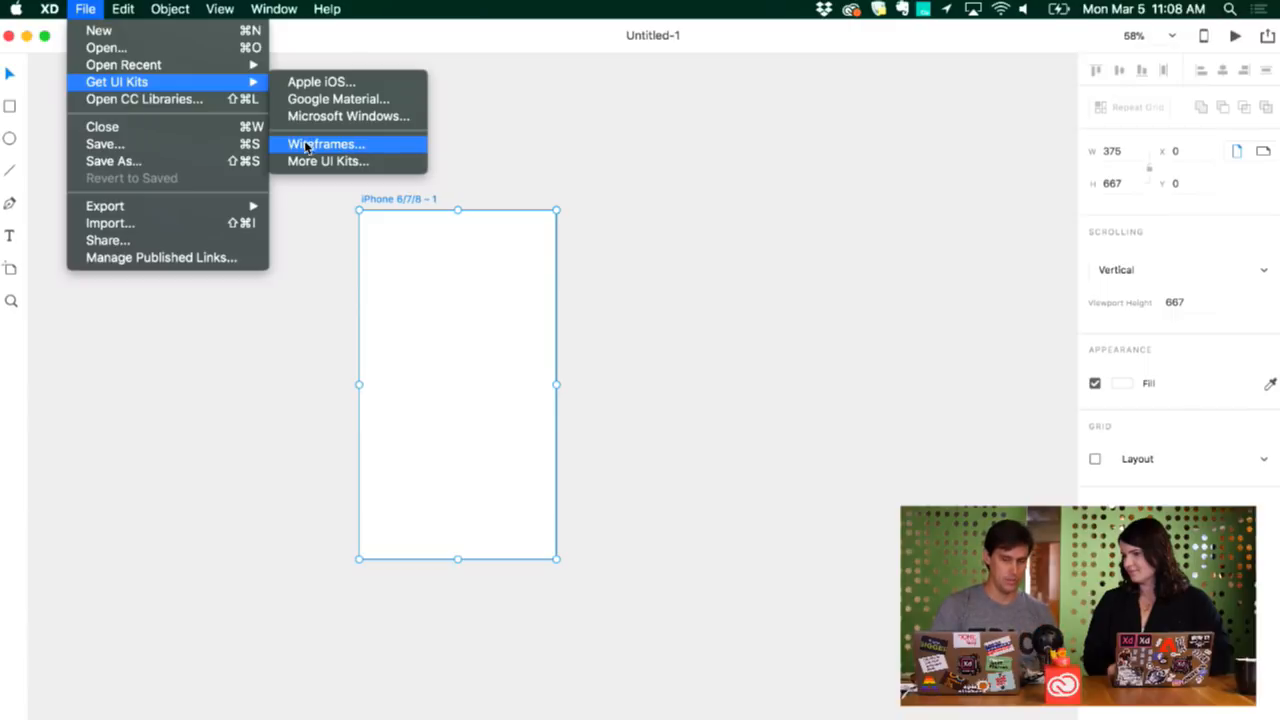
click(306, 203)
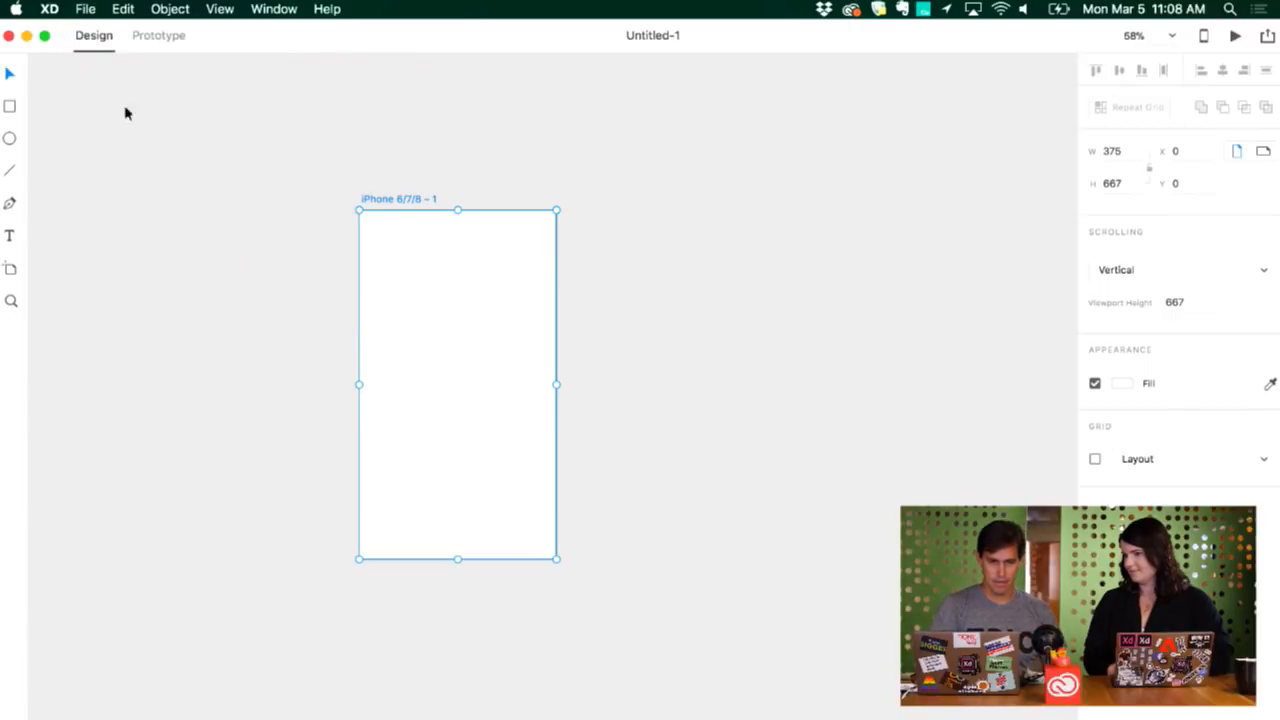
click(88, 9)
mouse_move(118, 64)
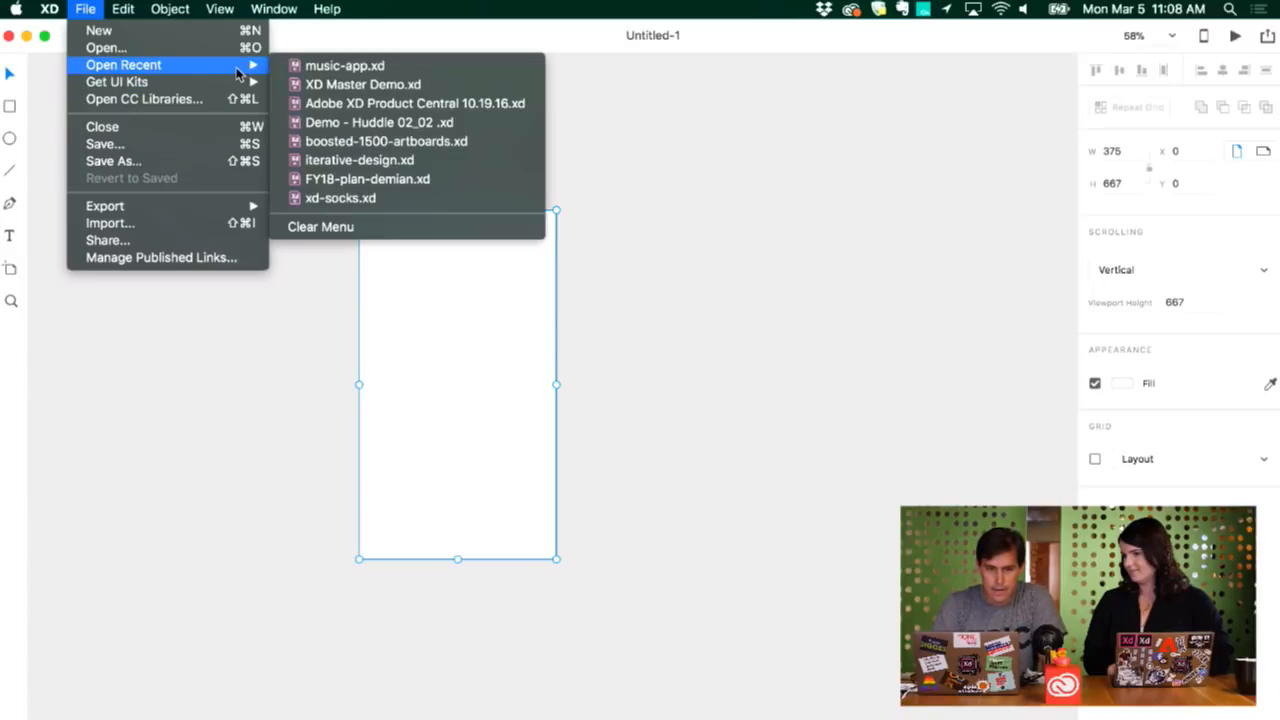
click(305, 436)
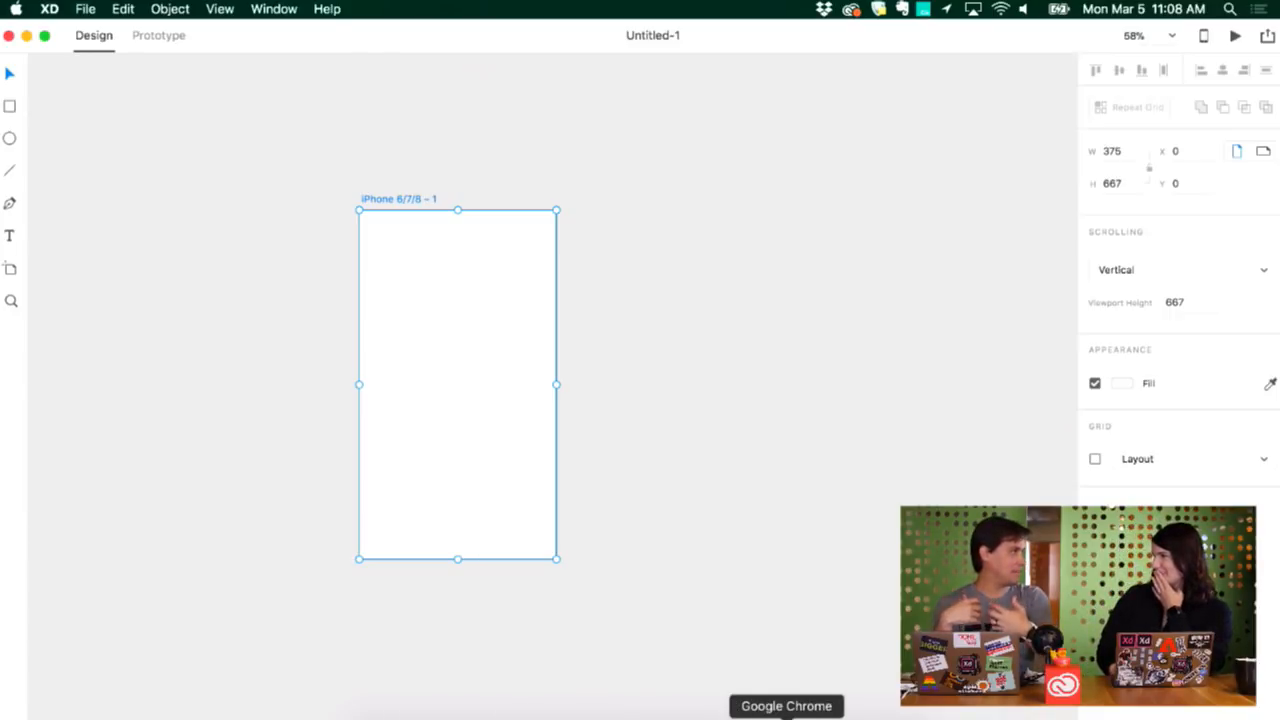
Step: Open the recent file xd-socks.xd
click(84, 8)
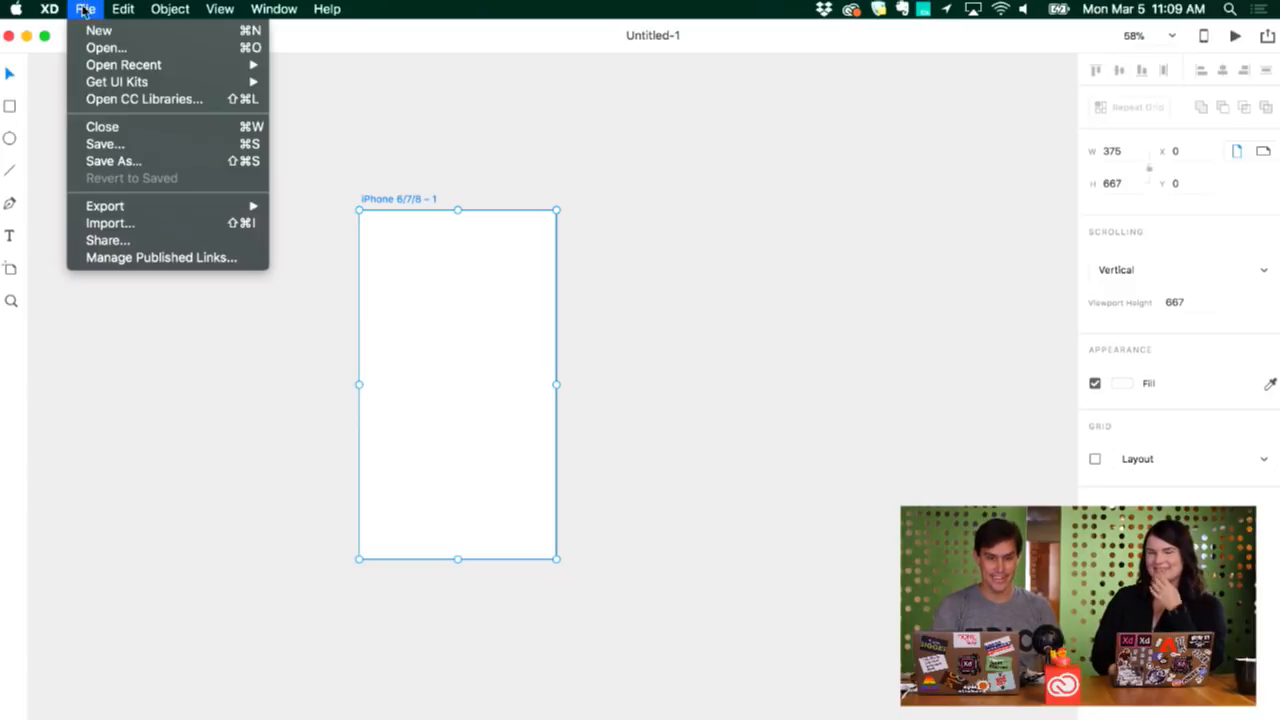
mouse_move(112, 70)
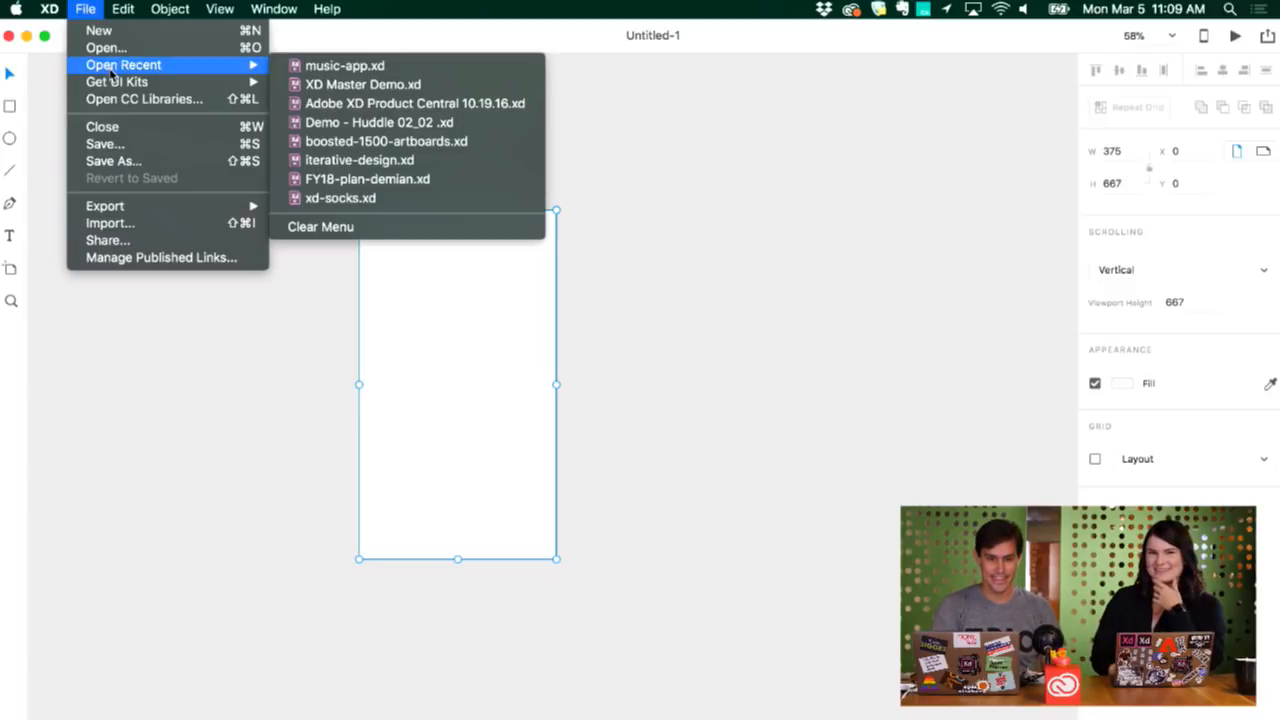
click(312, 198)
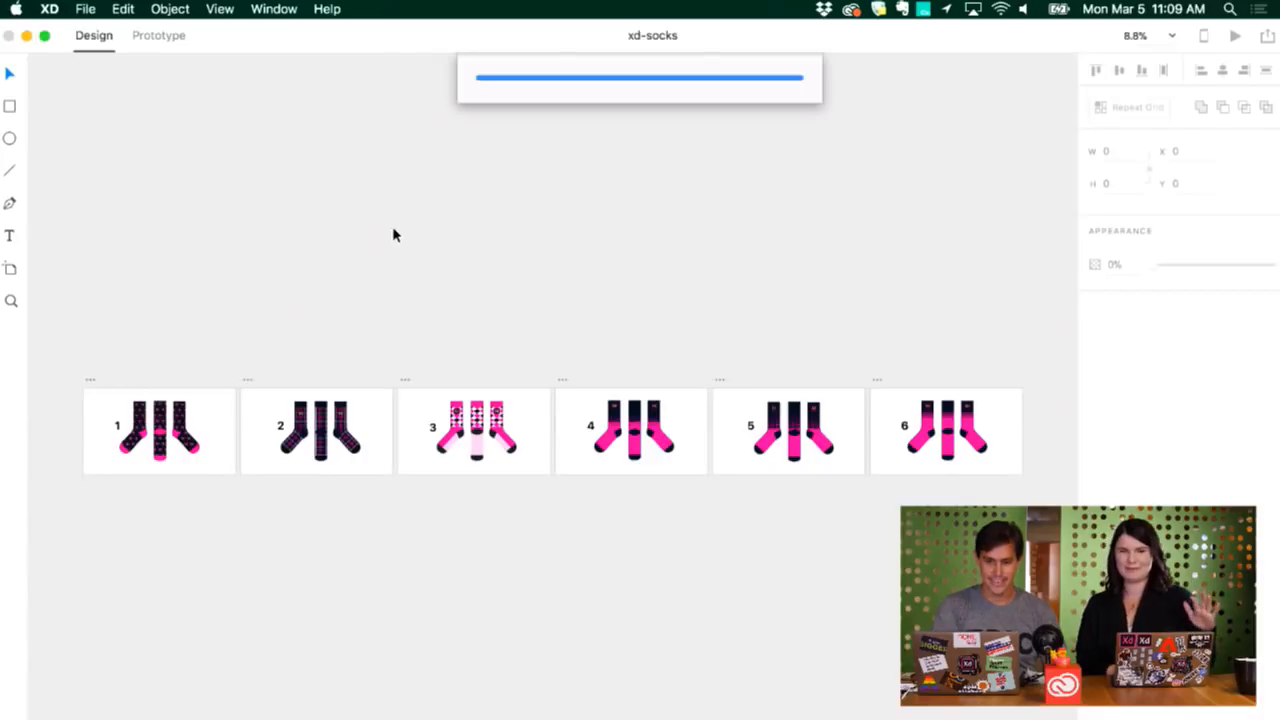
Step: Select the Web 1920 – 1 artboard with sock design 1 and start the desktop preview from it
click(89, 379)
scroll(89, 382, up, 3)
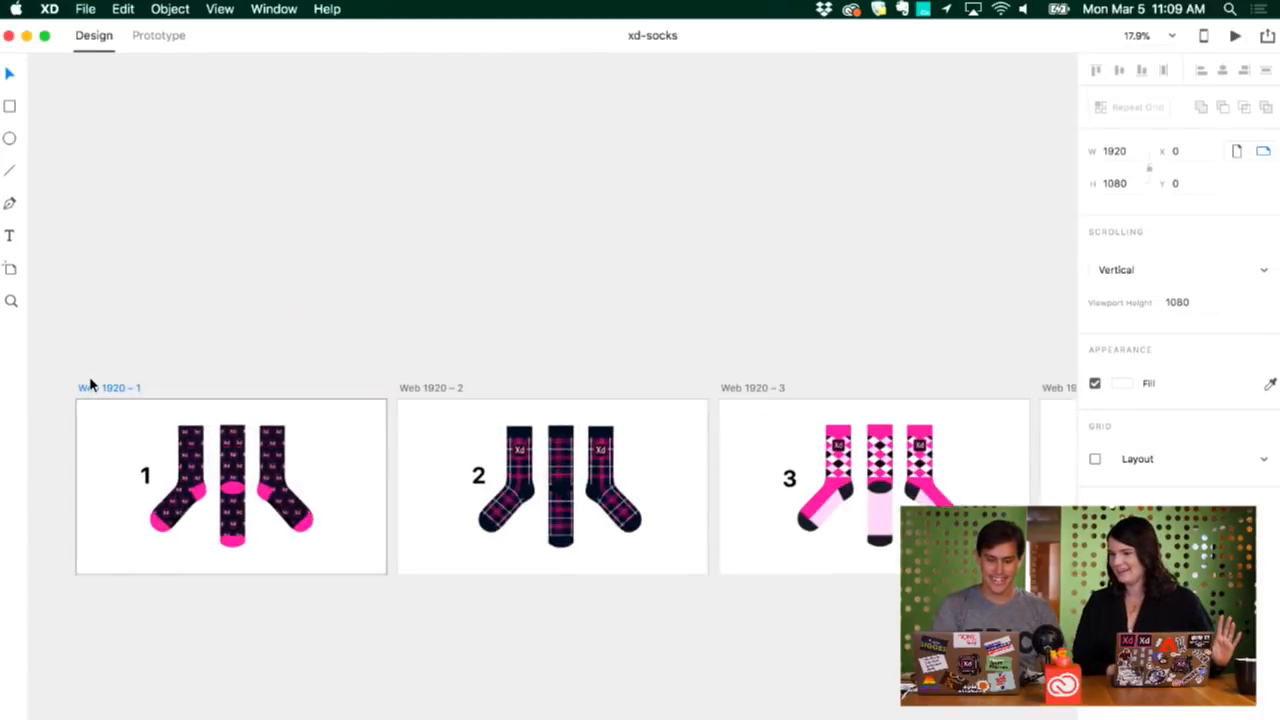
scroll(89, 380, down, 2)
scroll(89, 380, up, 4)
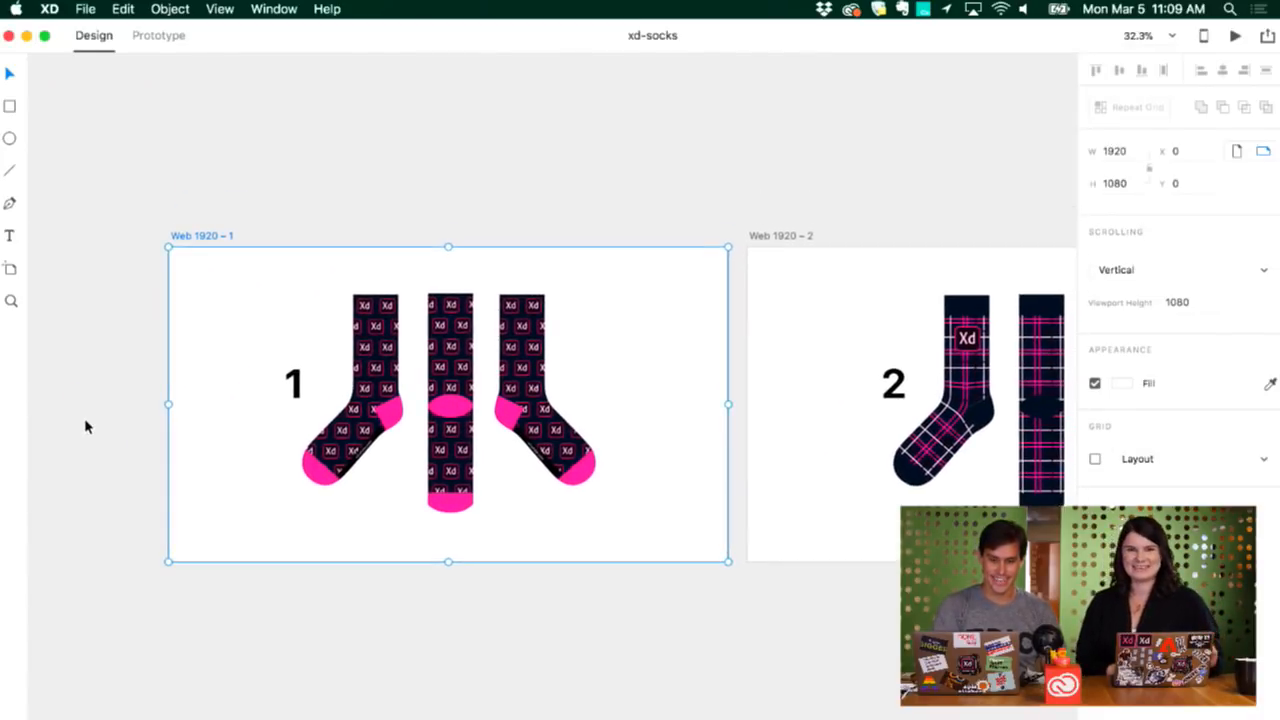
scroll(85, 427, up, 2)
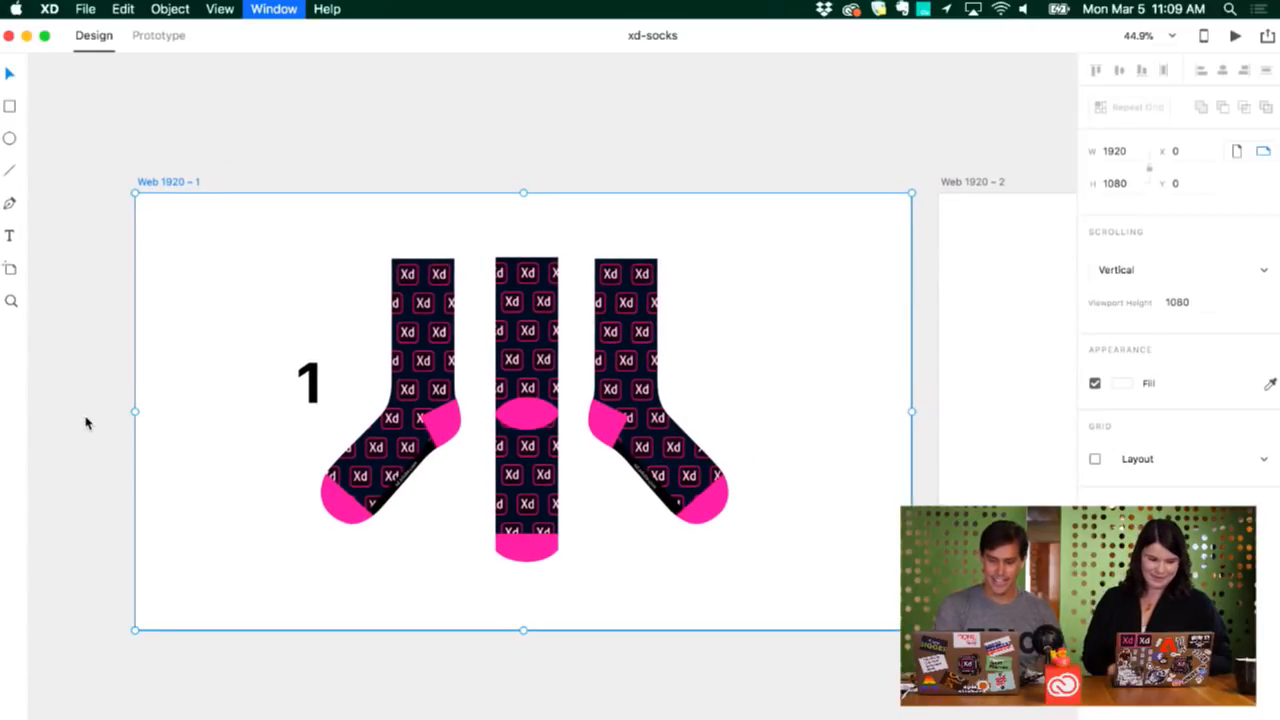
key(super+Return)
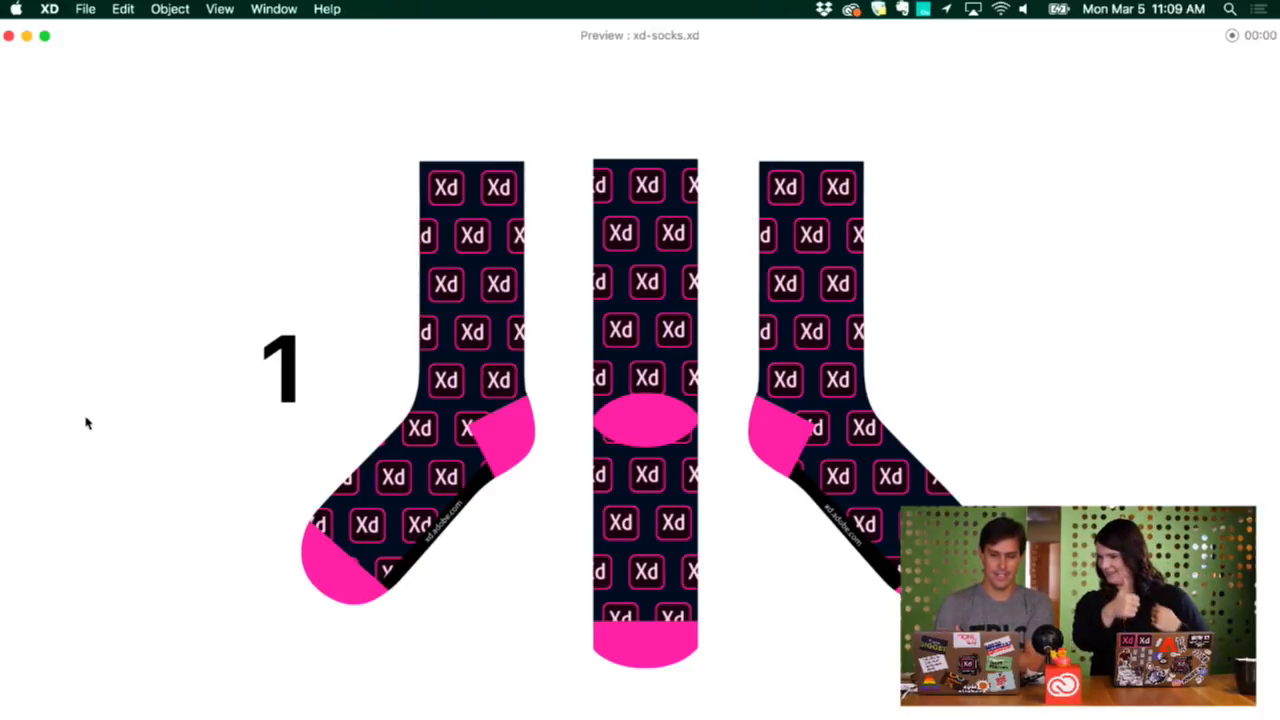
Step: Page forward through the sock designs in the preview from design 2 to design 6
key(Right)
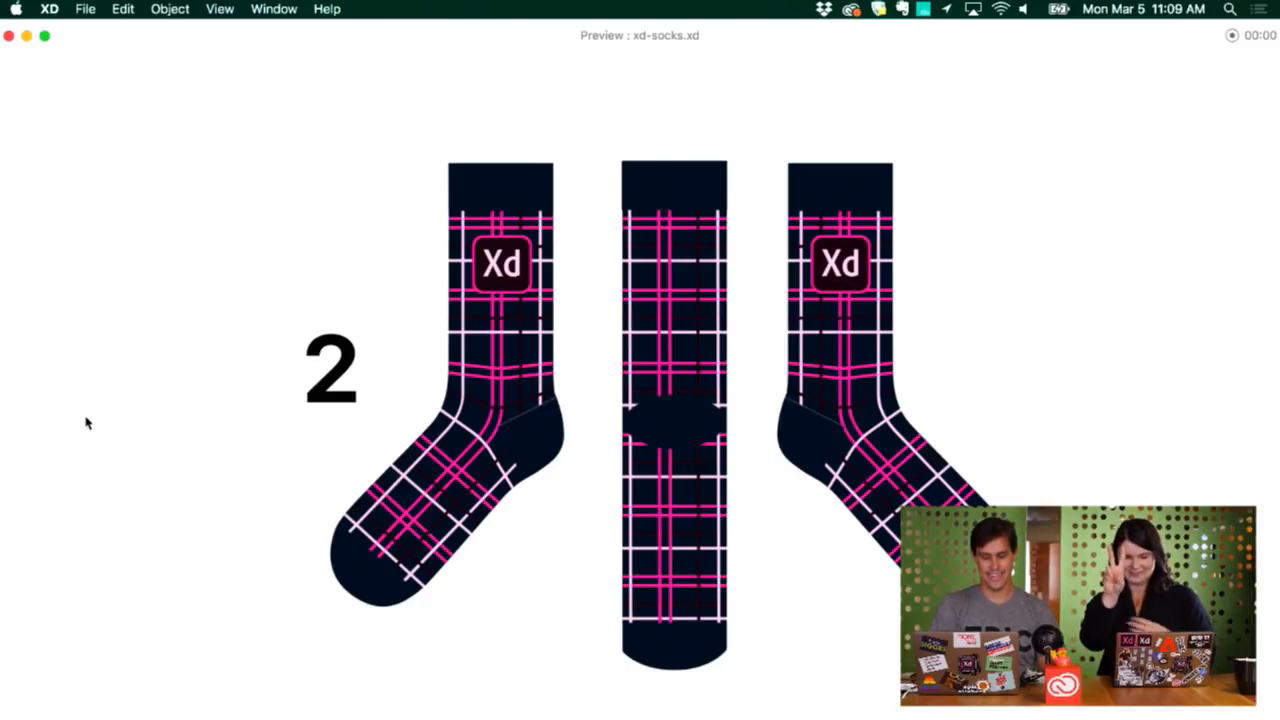
key(Right)
key(Left)
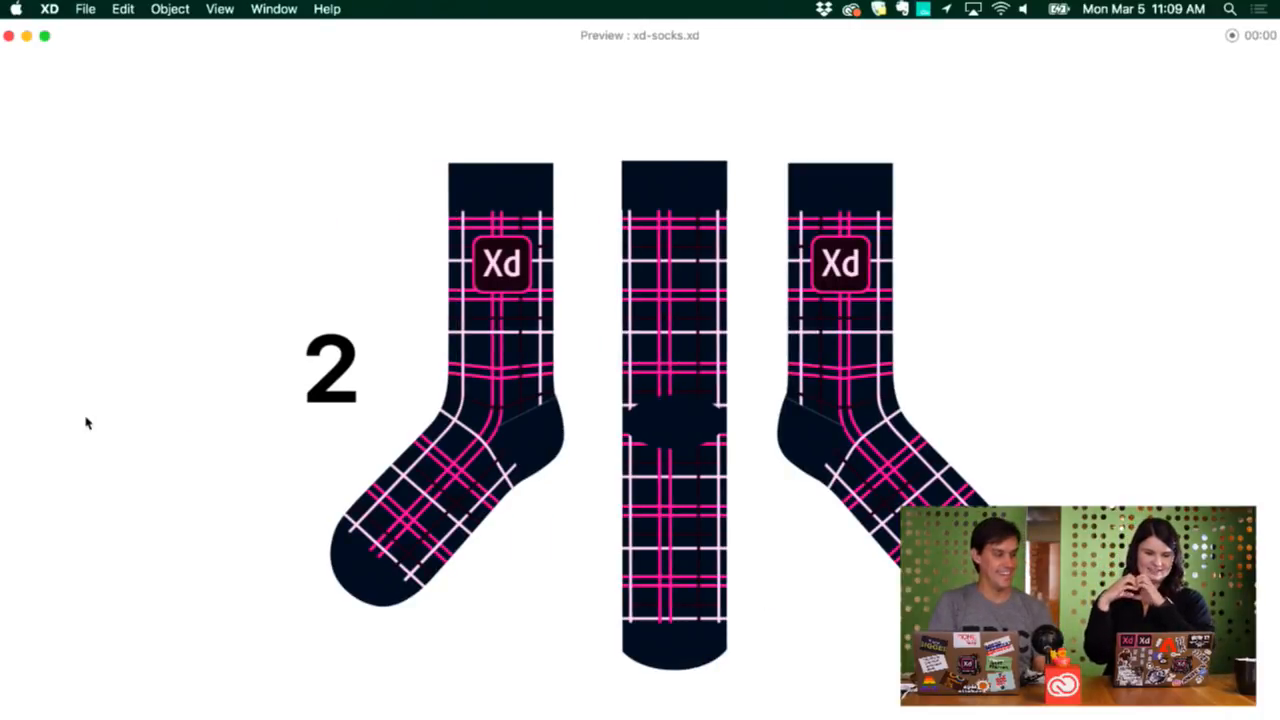
key(Right)
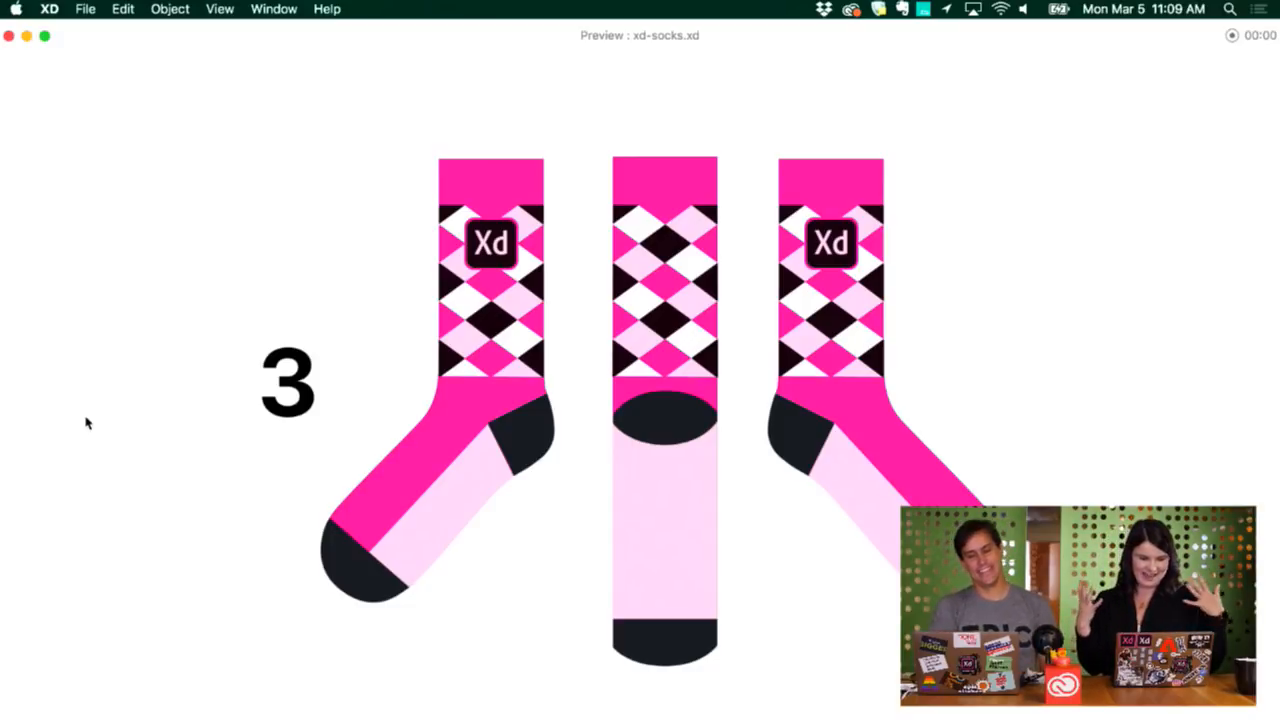
key(Right)
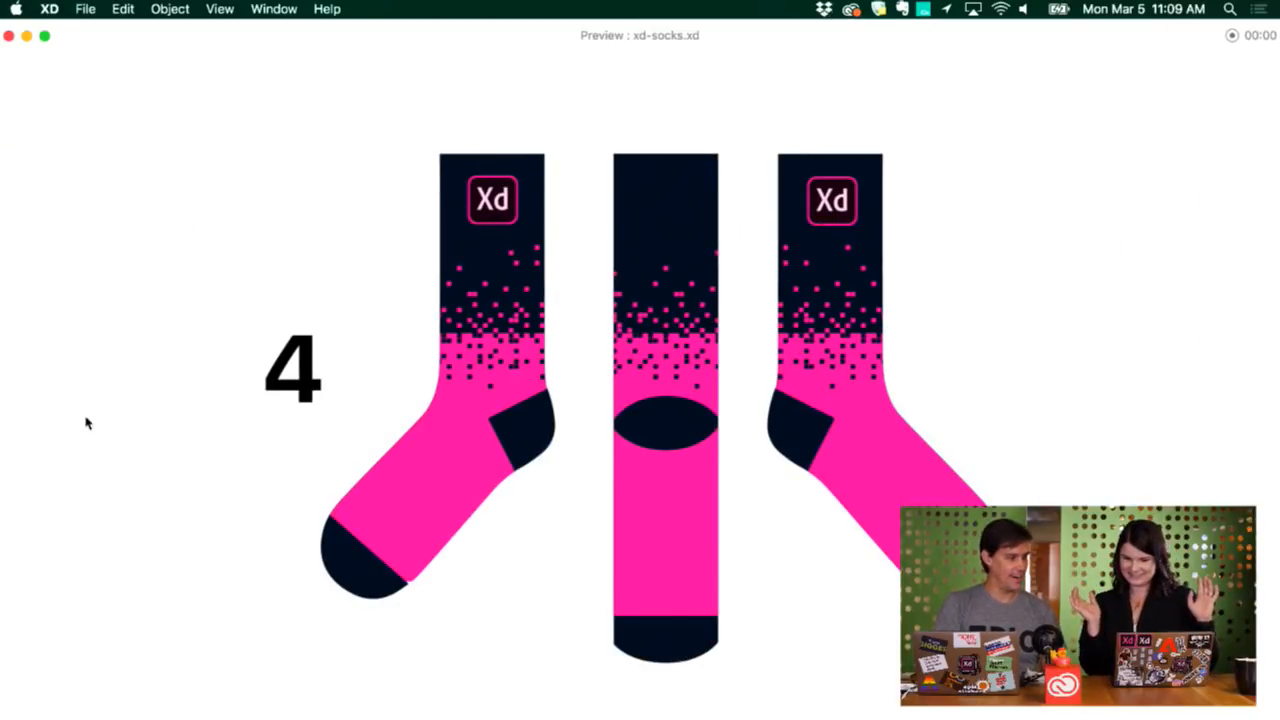
key(Right)
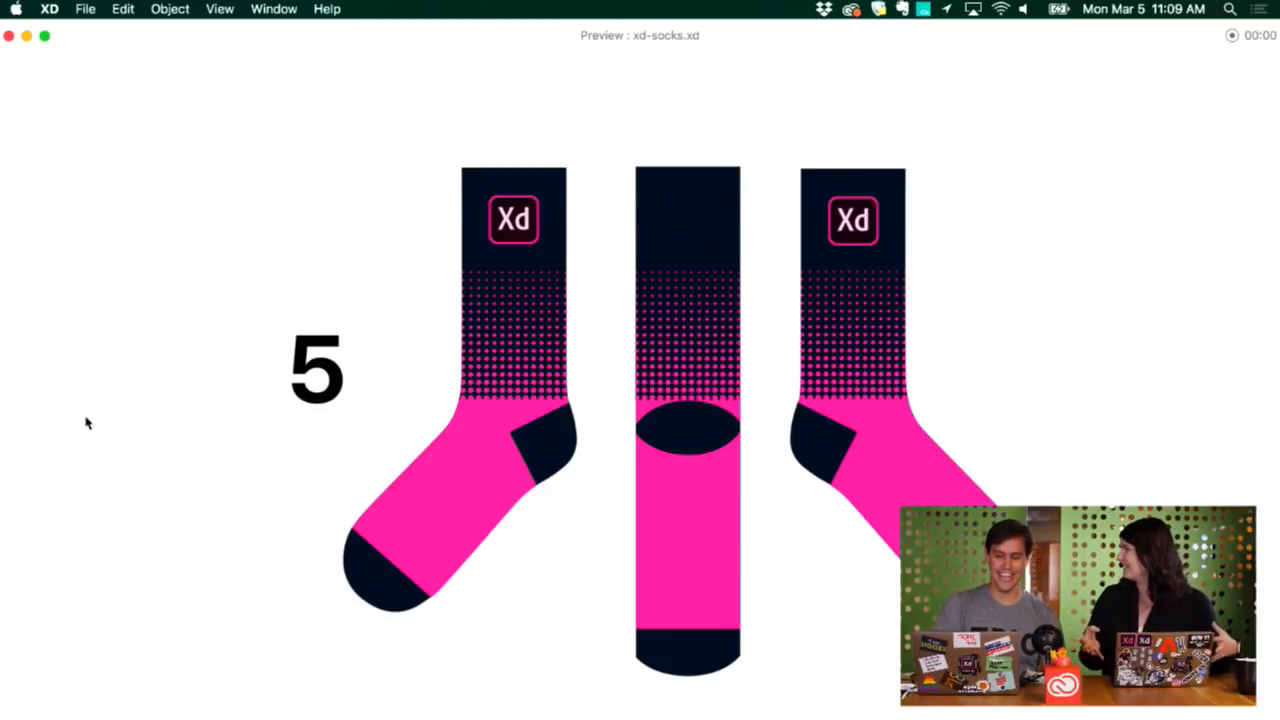
click(87, 423)
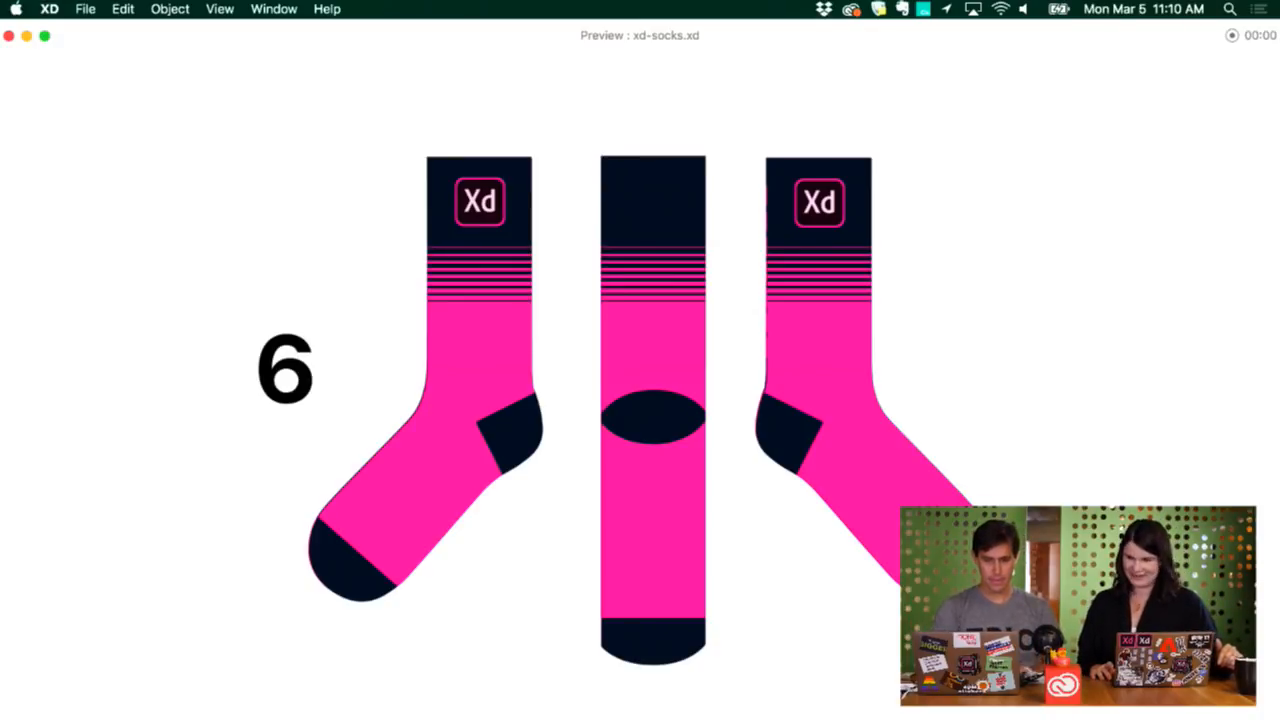
Step: Step the preview back from sock design 6 to sock design 1
key(Right)
key(Right)
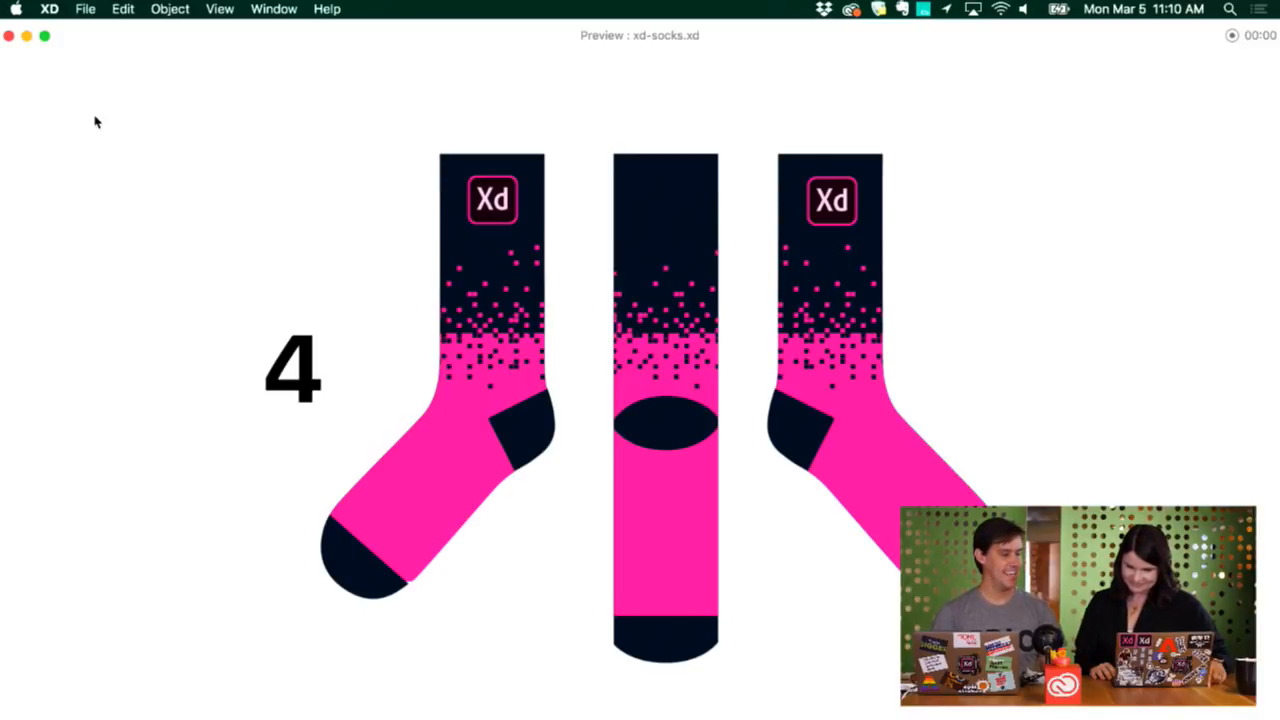
key(Right)
key(Right)
key(Right)
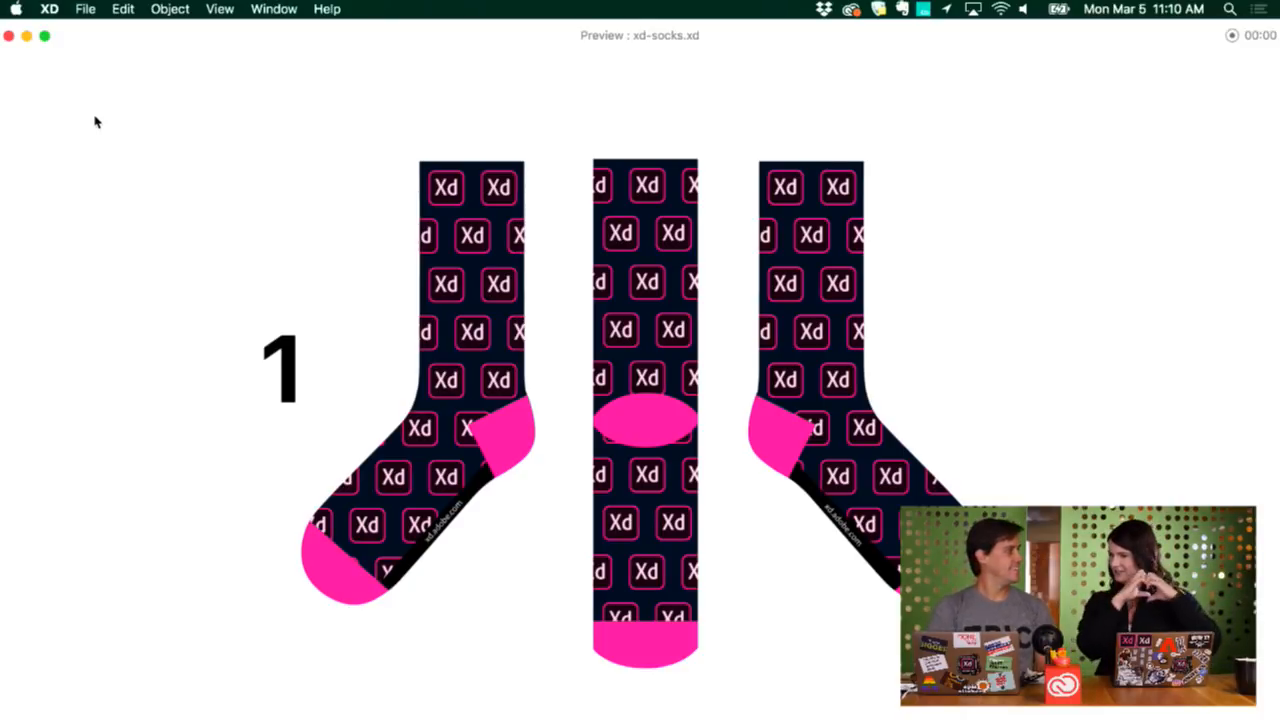
Step: Review sock designs 2 through 6 once more in the preview, and close the preview window
key(Right)
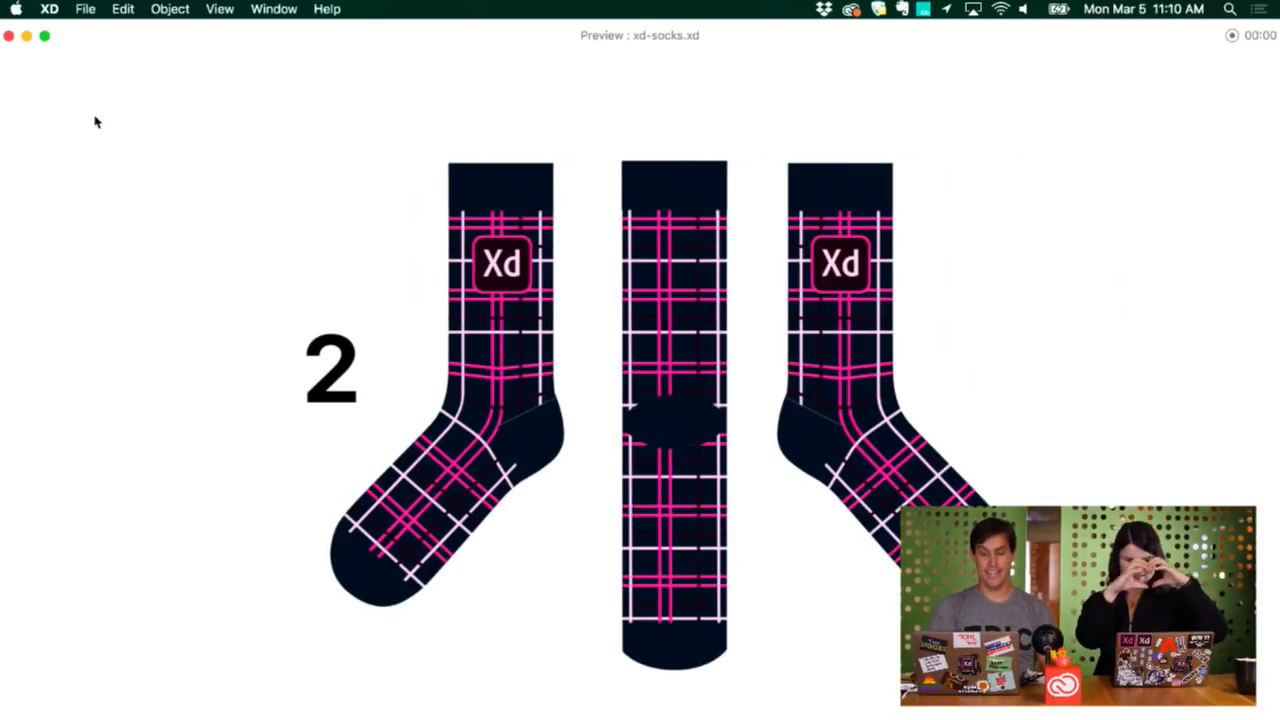
key(Right)
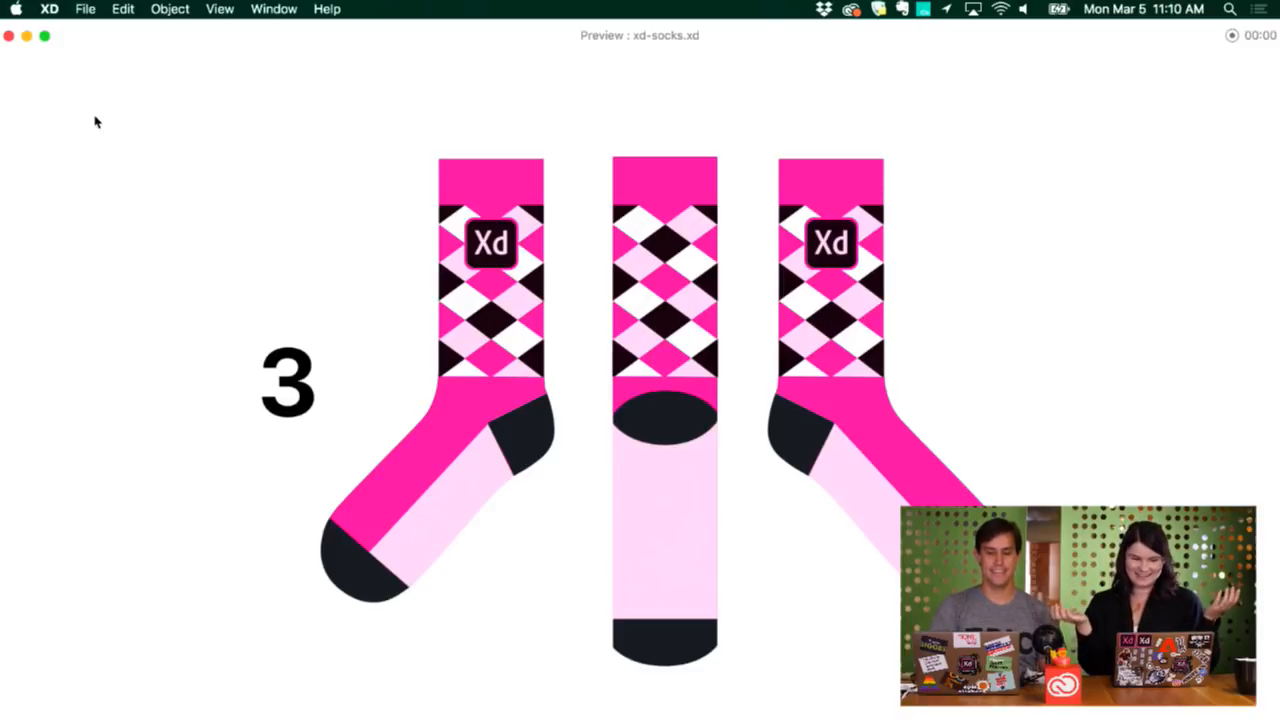
key(Right)
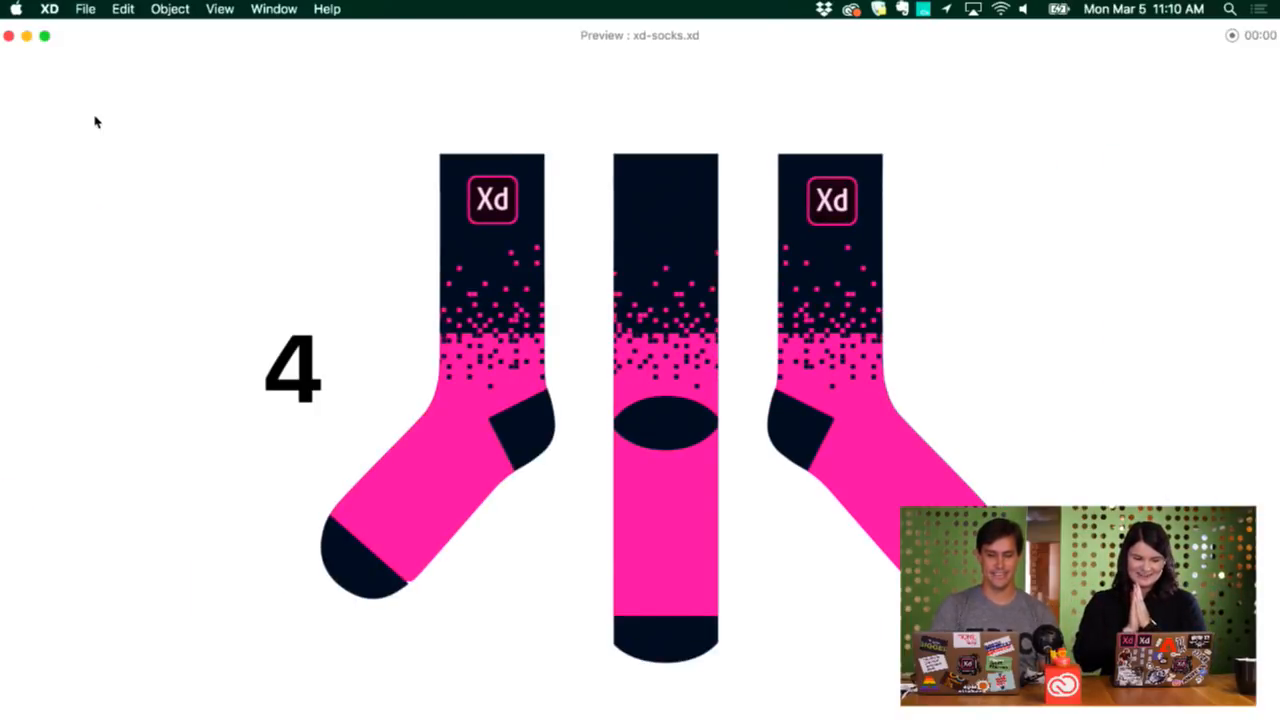
key(Right)
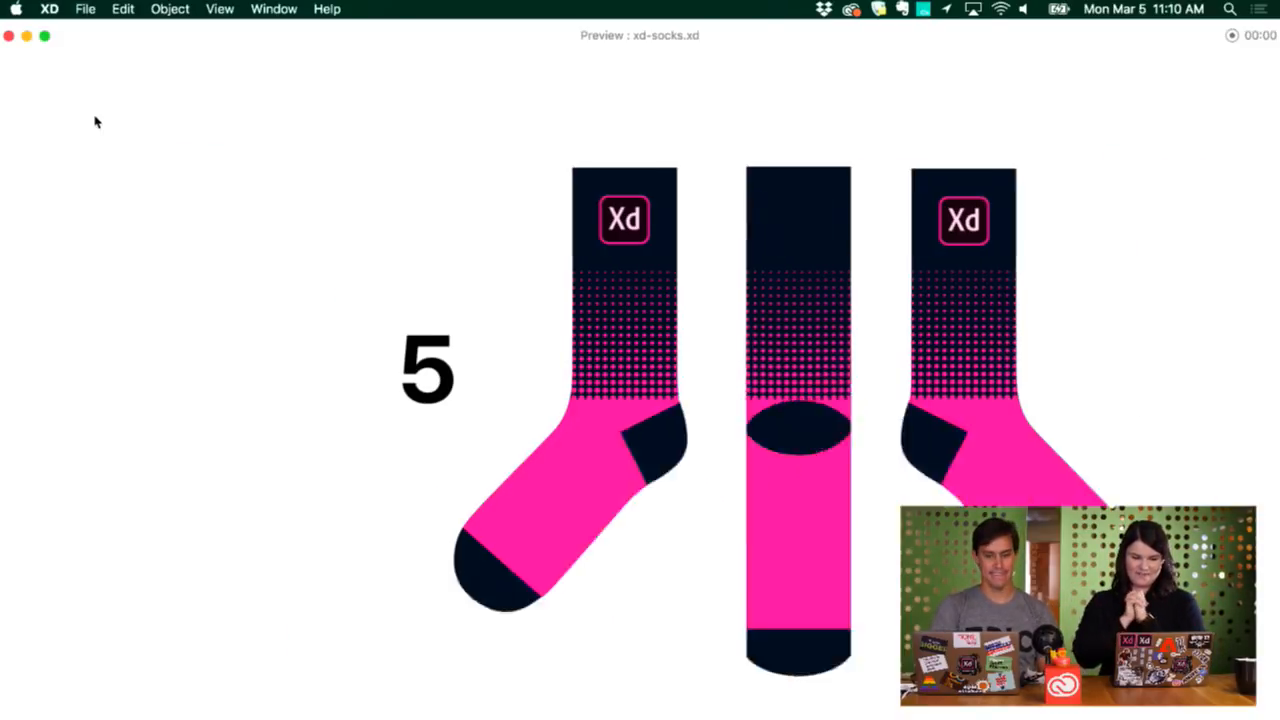
key(Right)
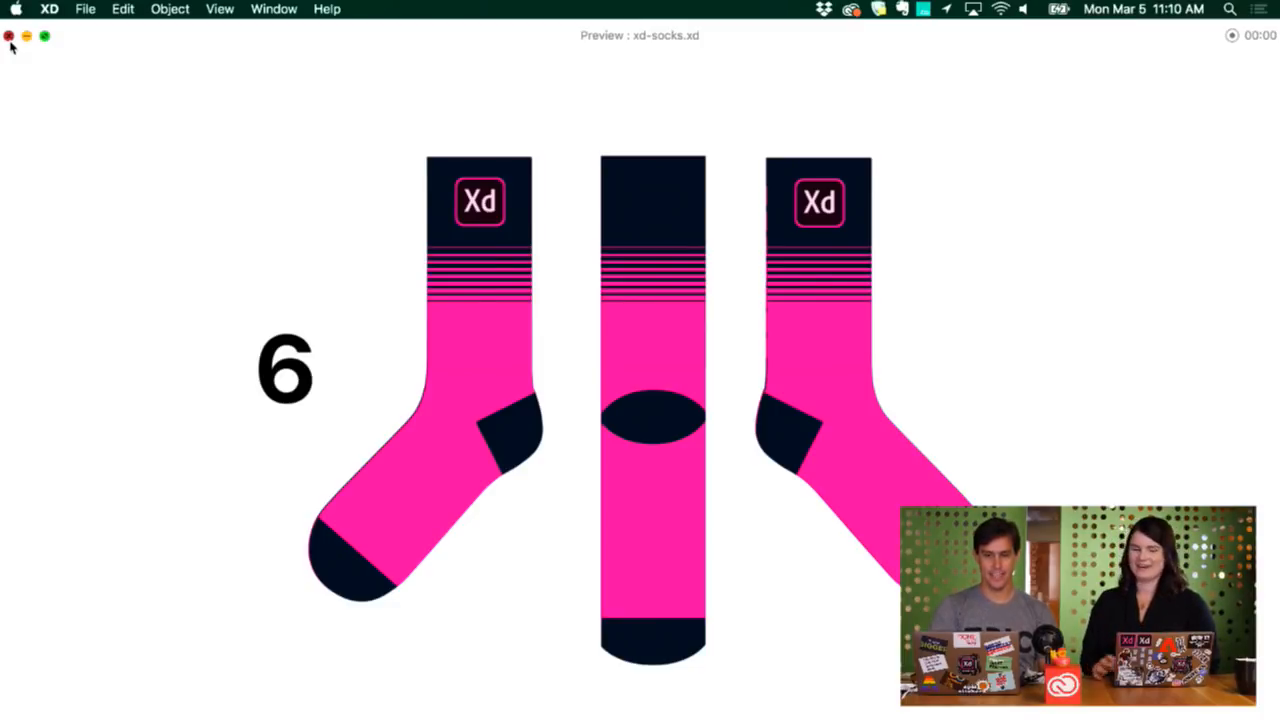
click(9, 37)
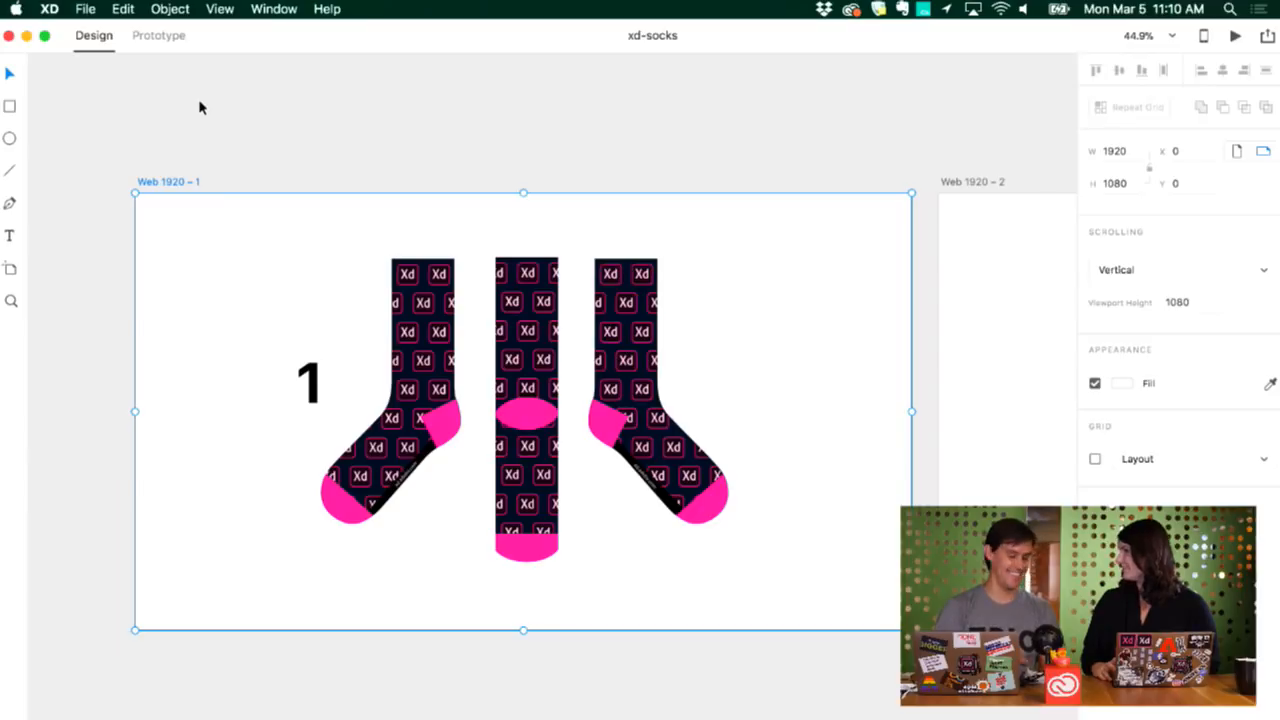
Step: Open the published XD Socks prototype link in the browser and advance to the screen with sock design 2
click(443, 146)
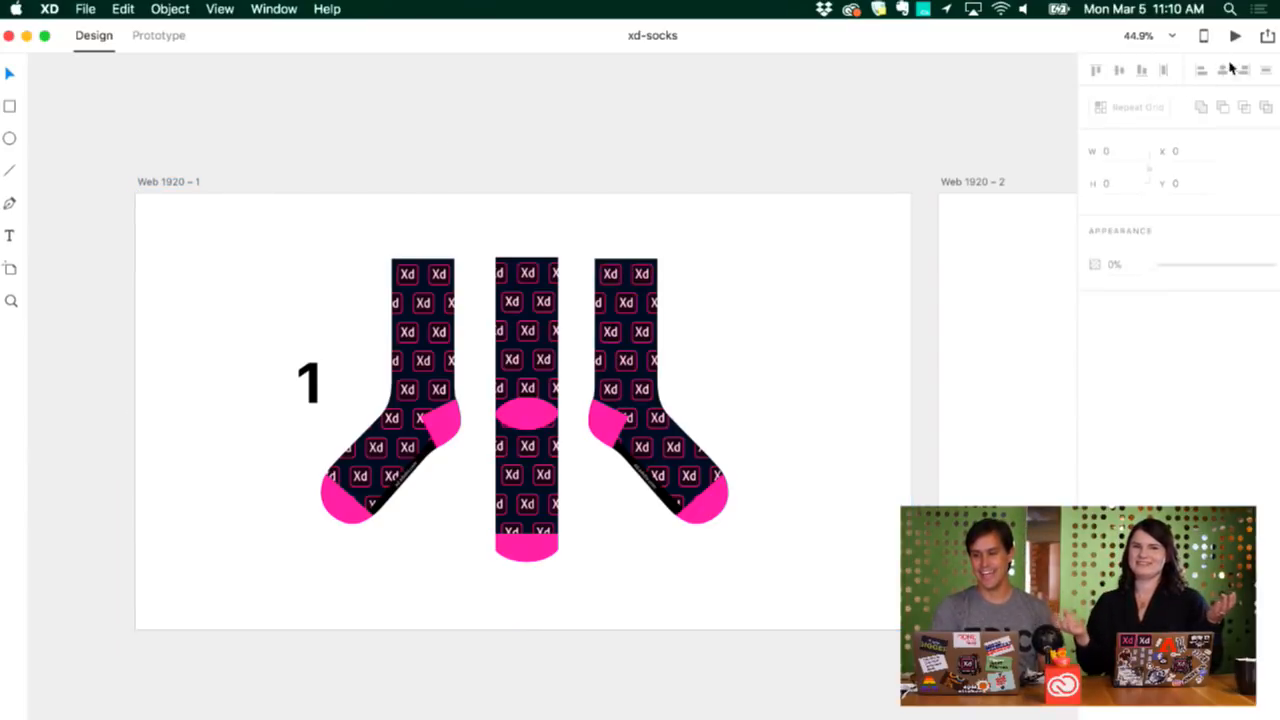
click(1267, 35)
click(1149, 87)
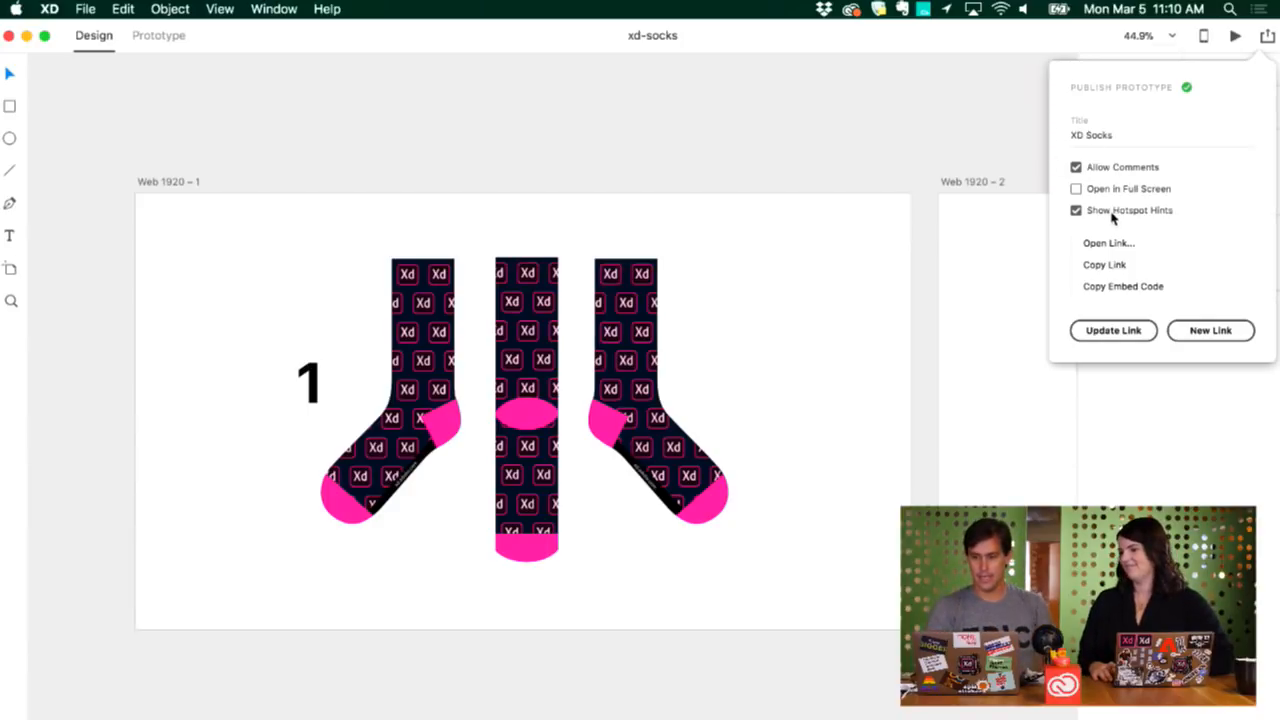
click(1106, 248)
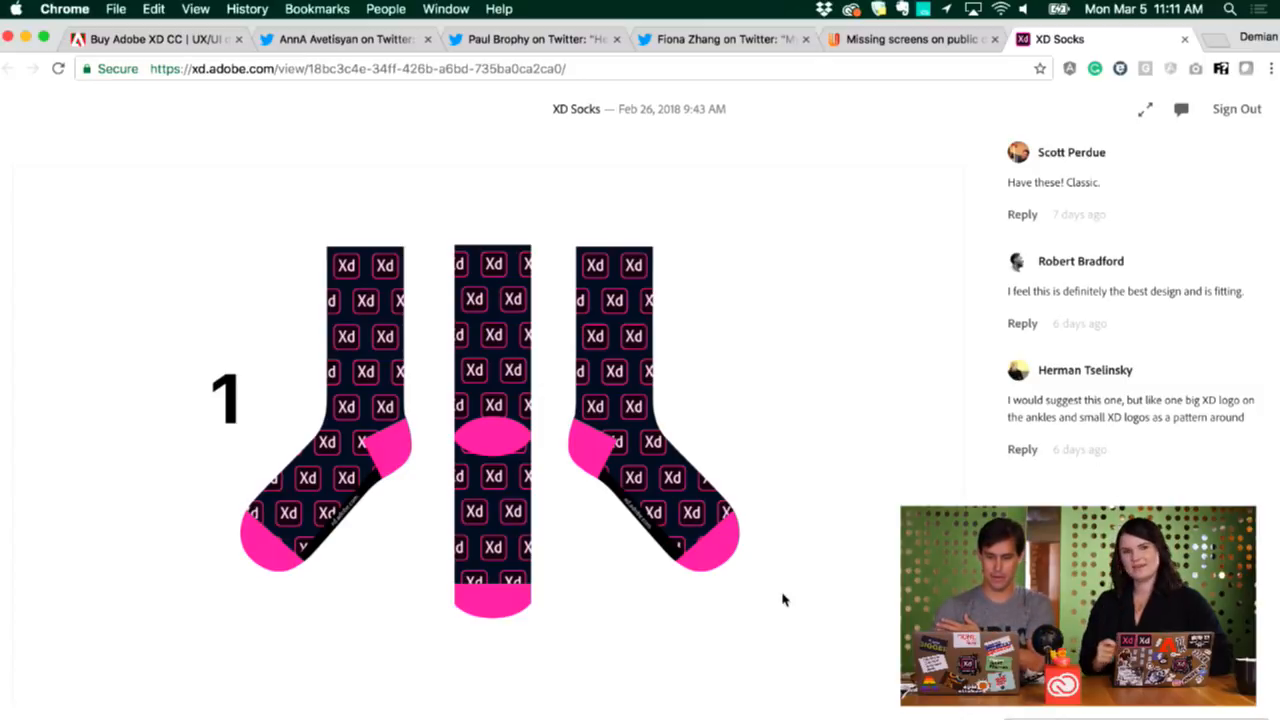
key(Right)
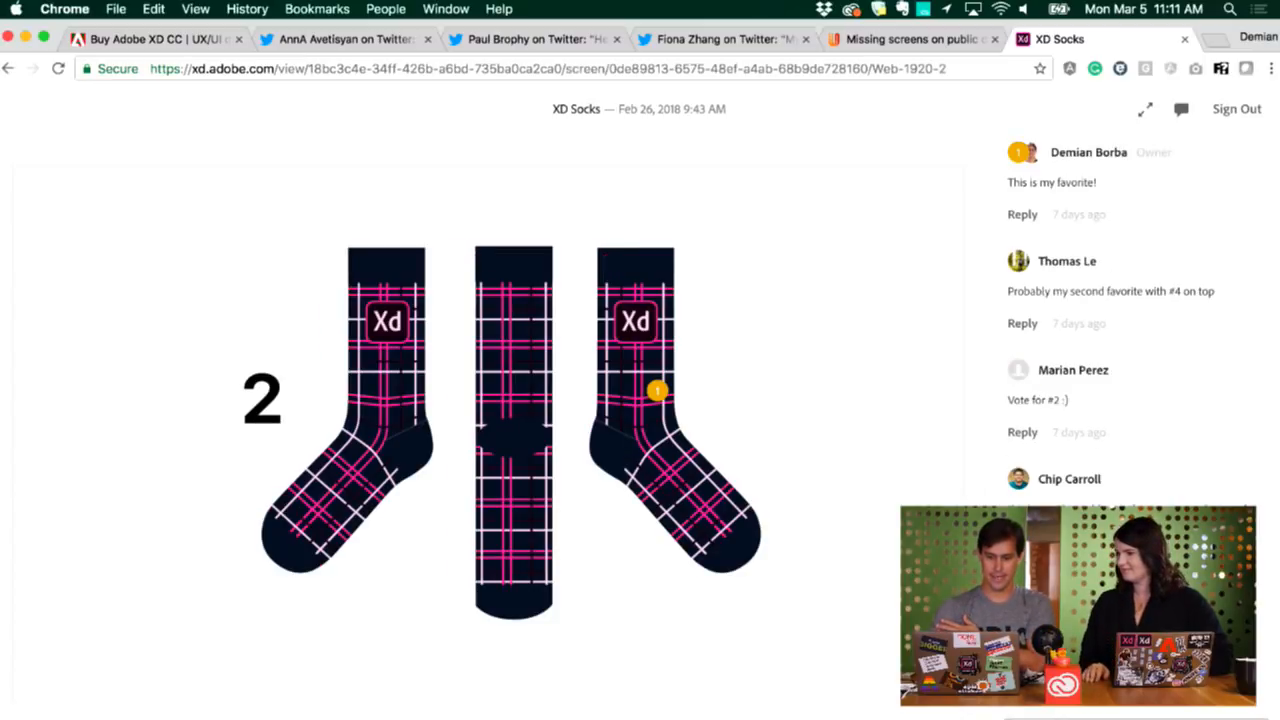
Step: Page through the published prototype's sock designs up to design 6 and back to design 1
key(Right)
key(Right)
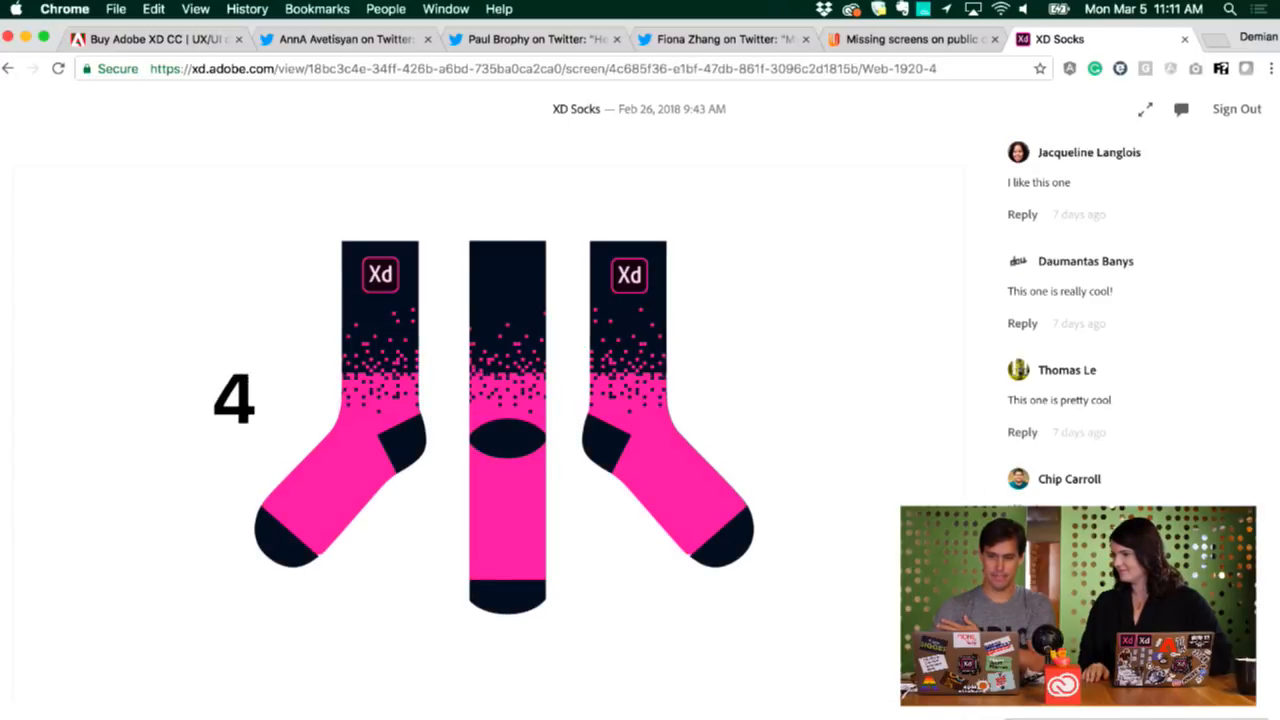
key(Right)
key(Right)
key(Left)
key(Left)
key(Left)
key(Left)
key(Left)
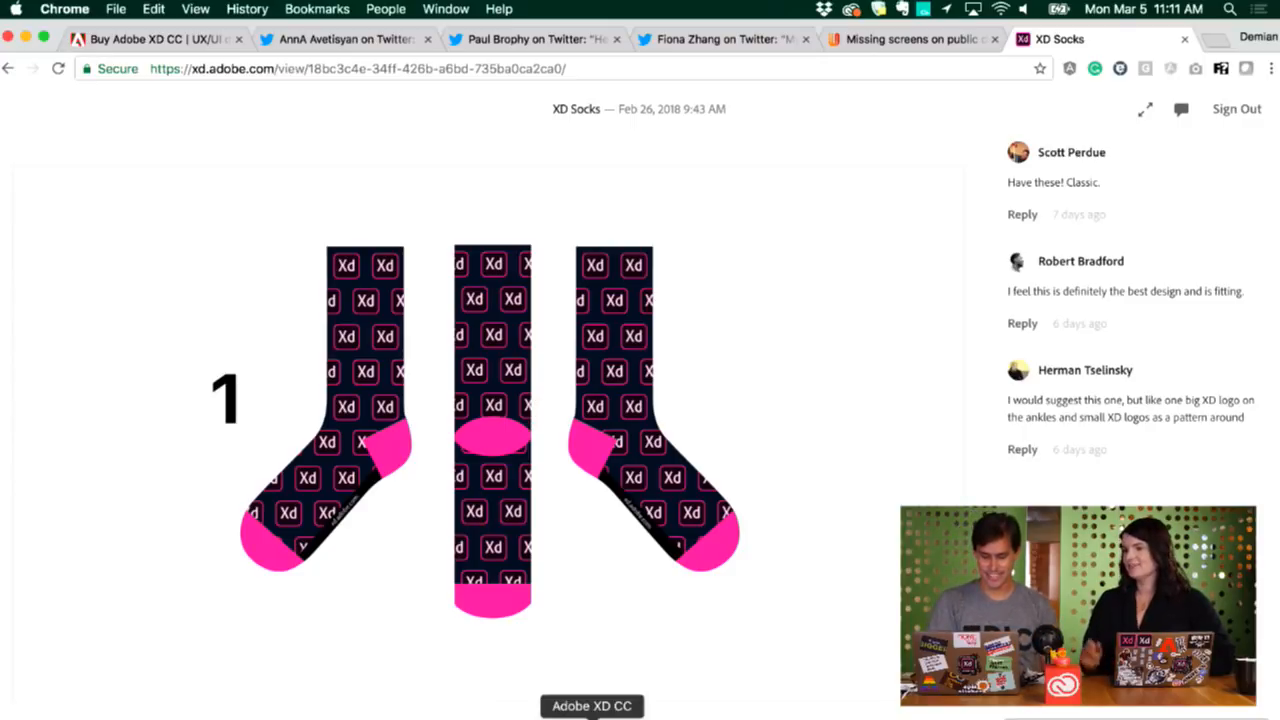
Step: Switch to Adobe XD and open Wires - Mobile from the Wires folder inside demo-2018's ui-kits
right_click(592, 716)
click(275, 438)
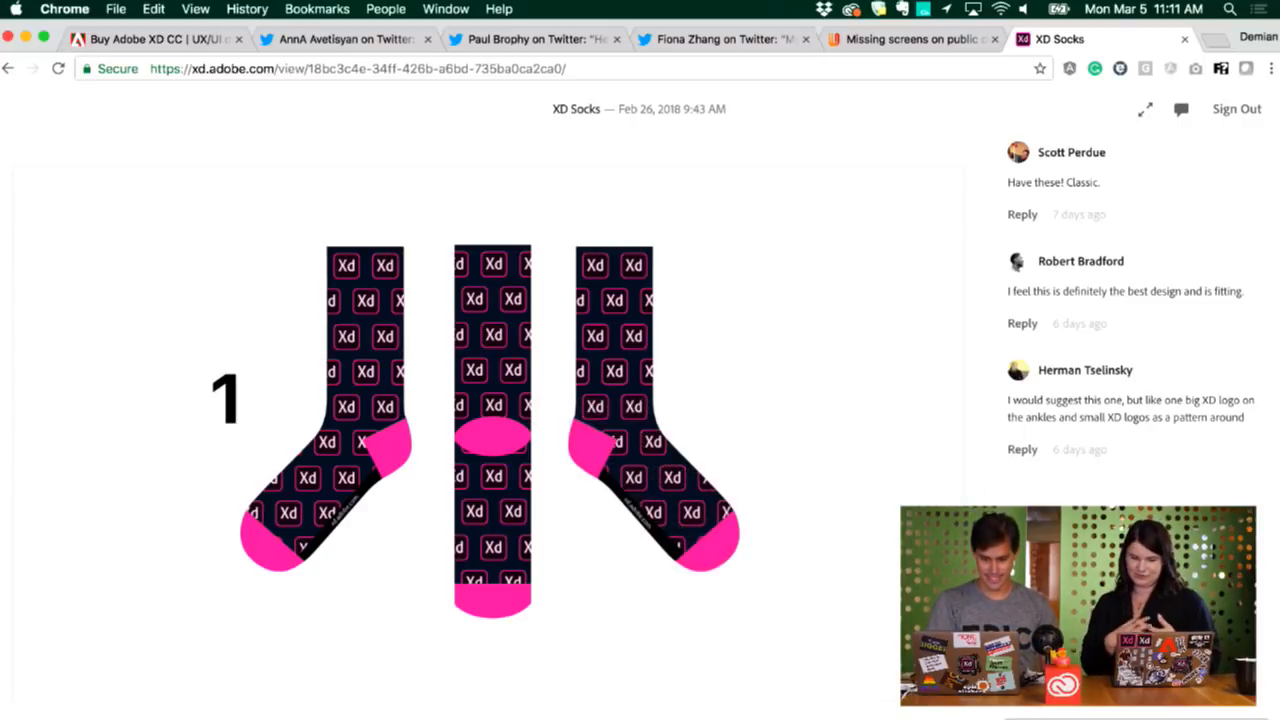
click(592, 716)
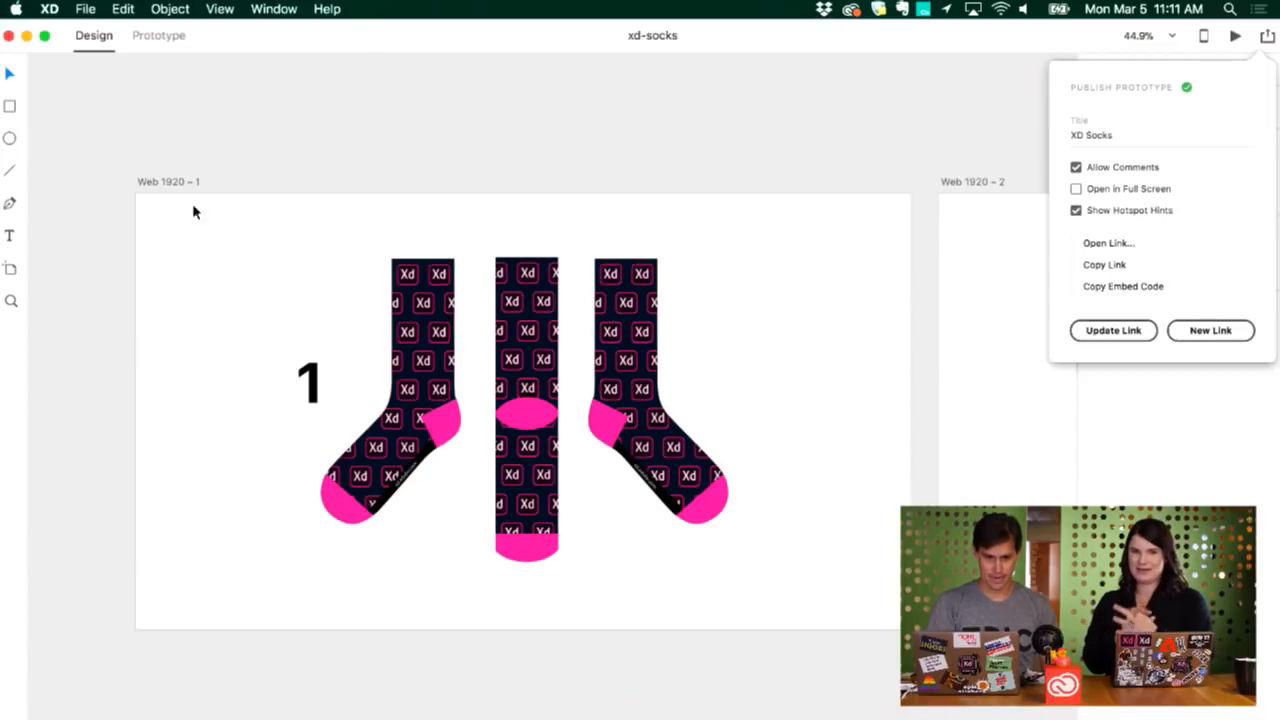
click(85, 9)
click(87, 50)
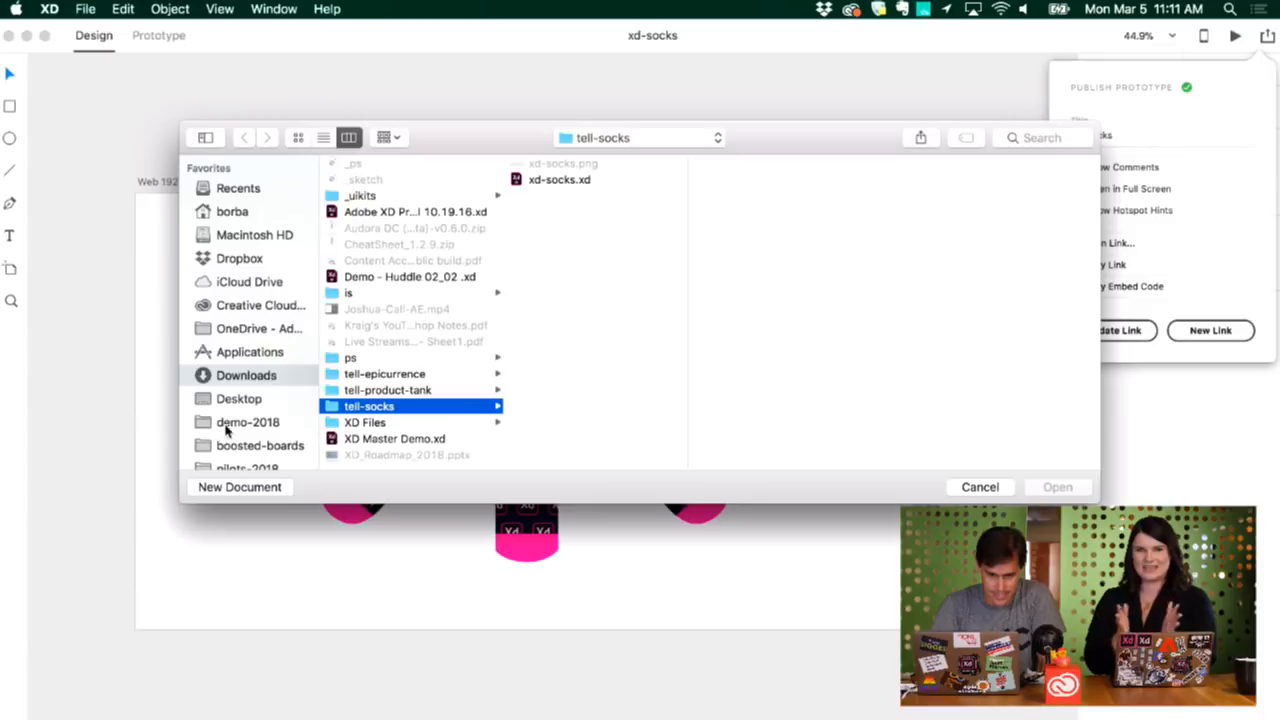
scroll(222, 432, down, 3)
click(246, 341)
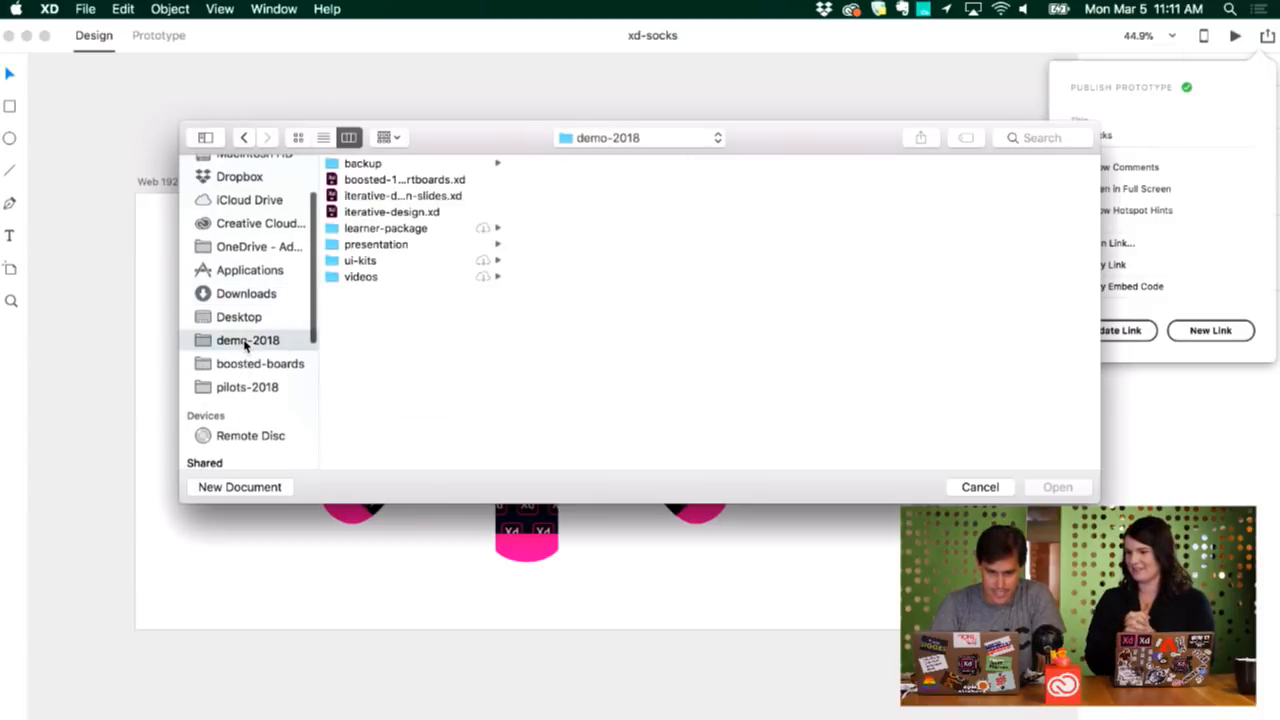
click(370, 261)
click(555, 276)
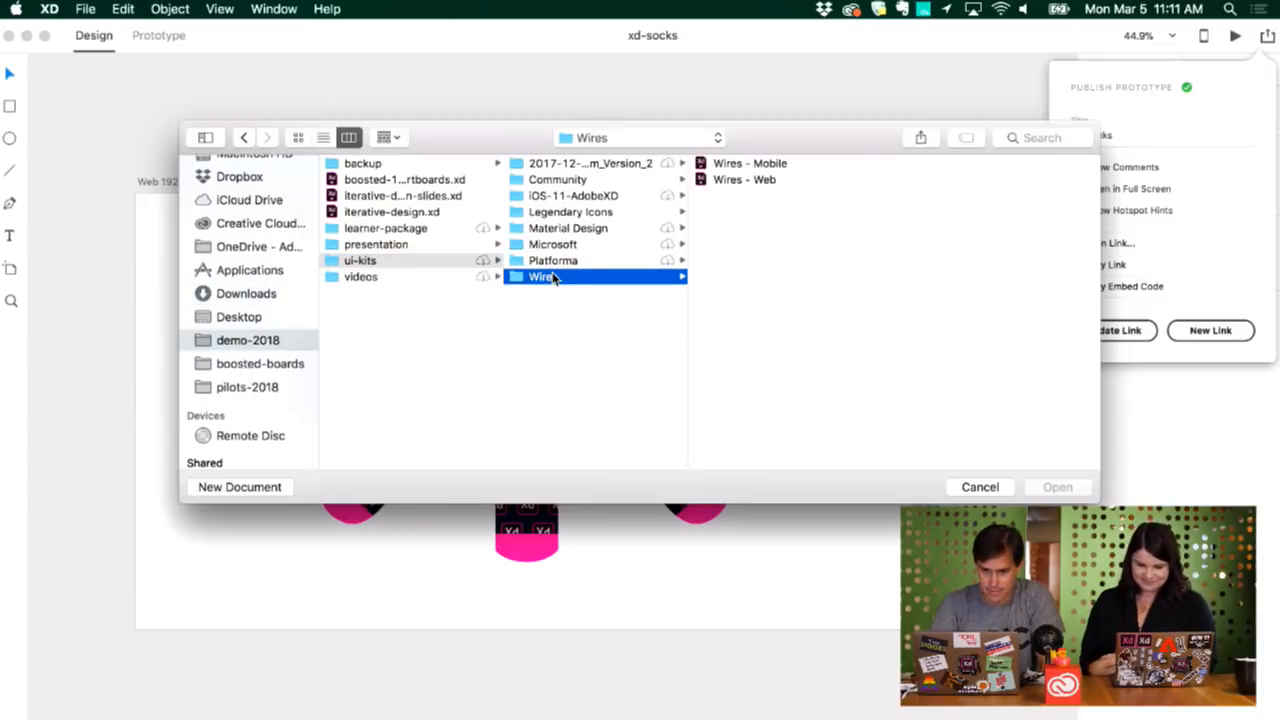
click(728, 168)
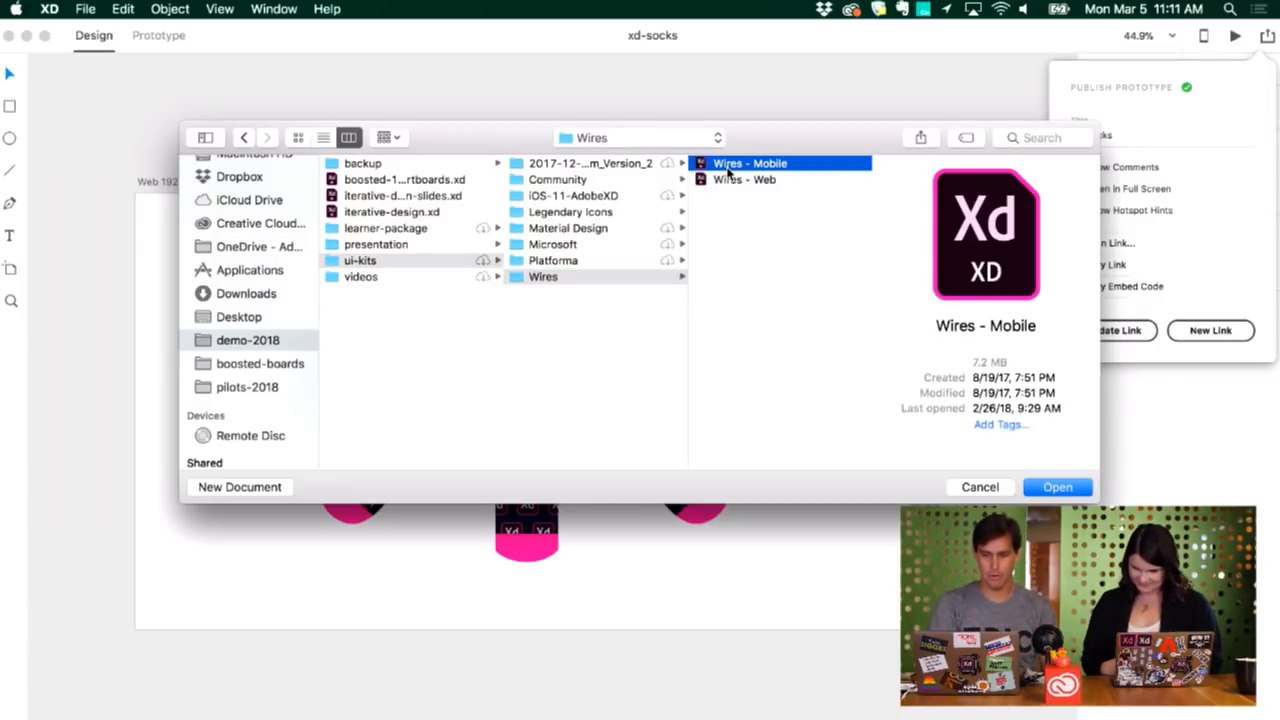
double_click(728, 170)
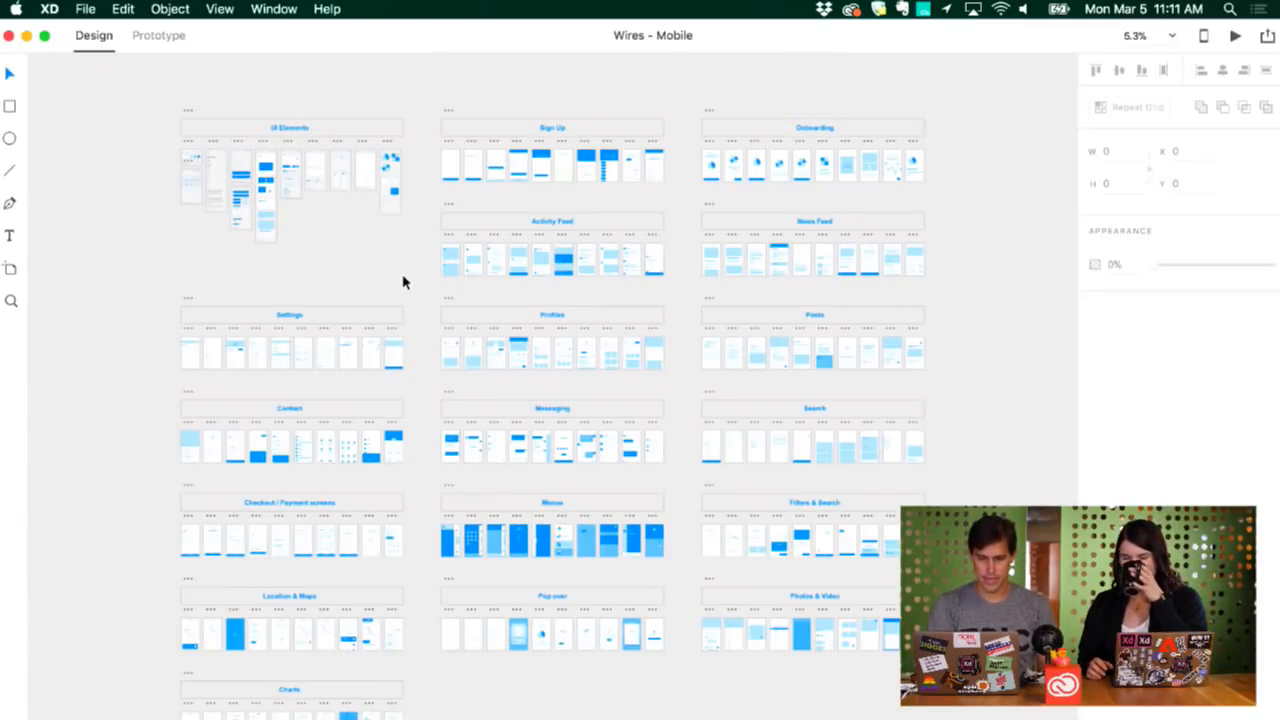
Step: Copy the "Select an option" dropdown from the UI Elements – Forms artboard into a new iPhone 6/7/8 document and place it mid-artboard
scroll(403, 282, up, 5)
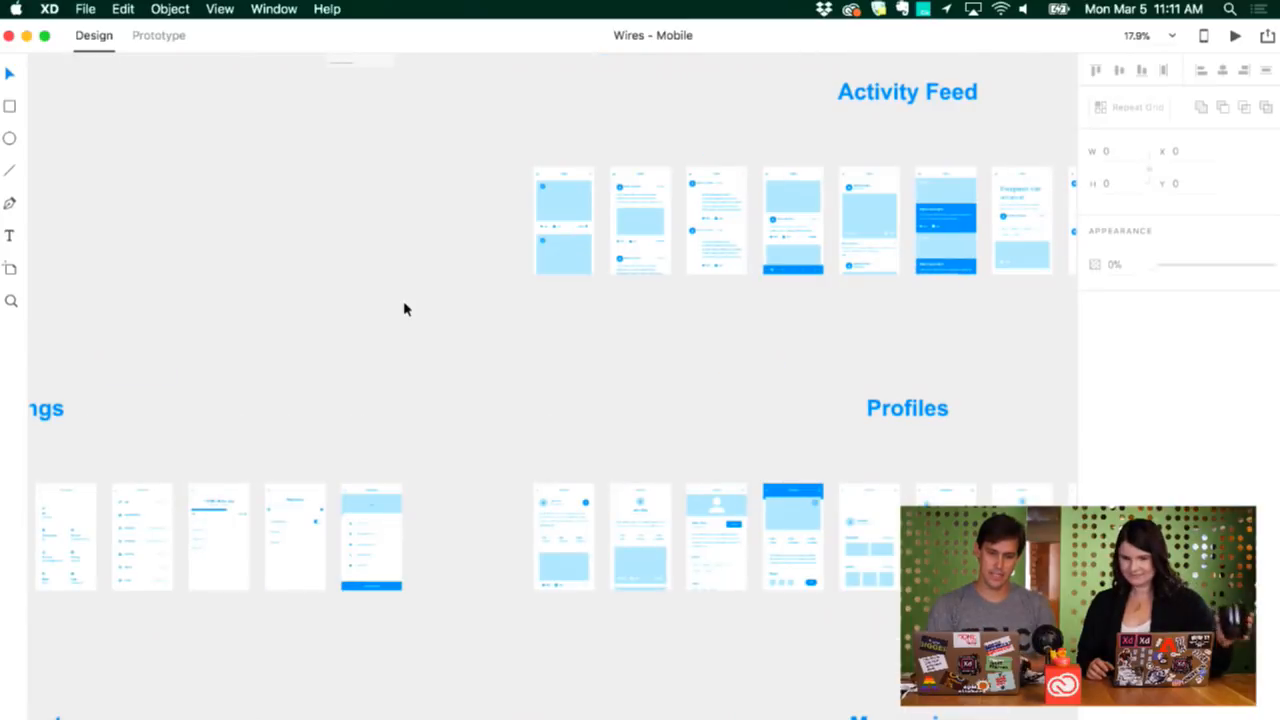
scroll(404, 309, up, 5)
scroll(404, 309, left, 3)
scroll(404, 308, up, 10)
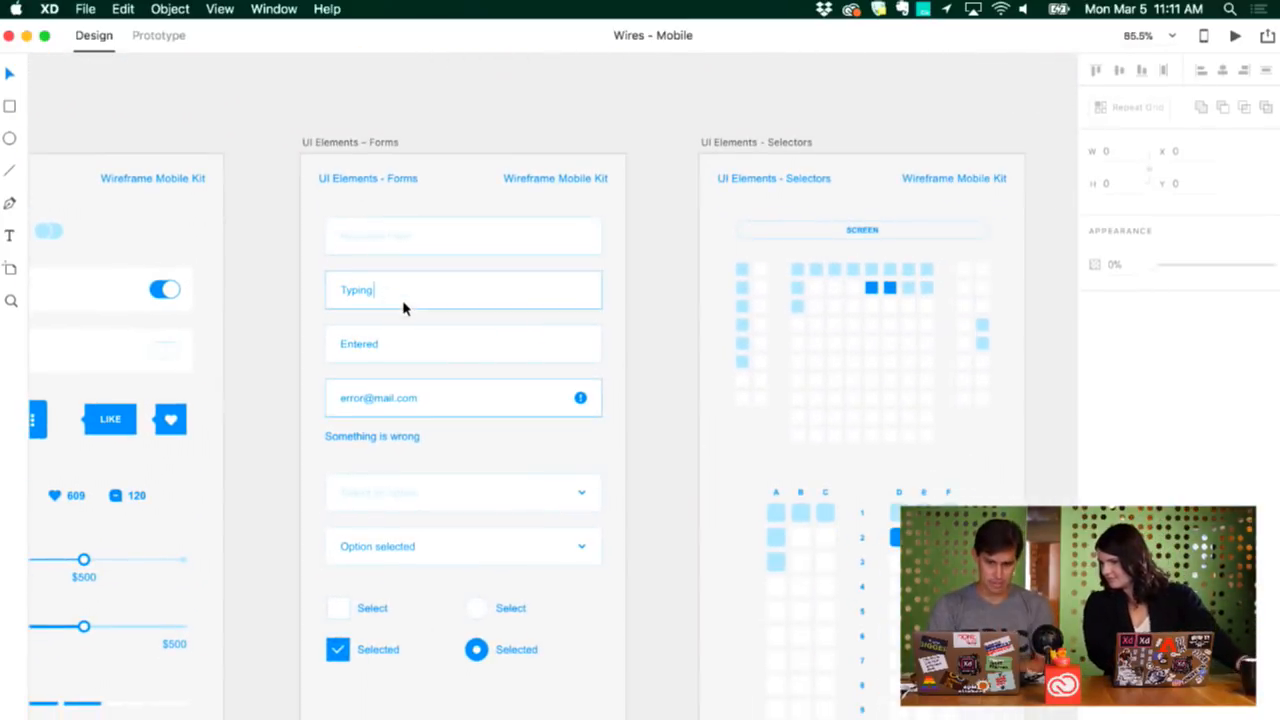
click(517, 492)
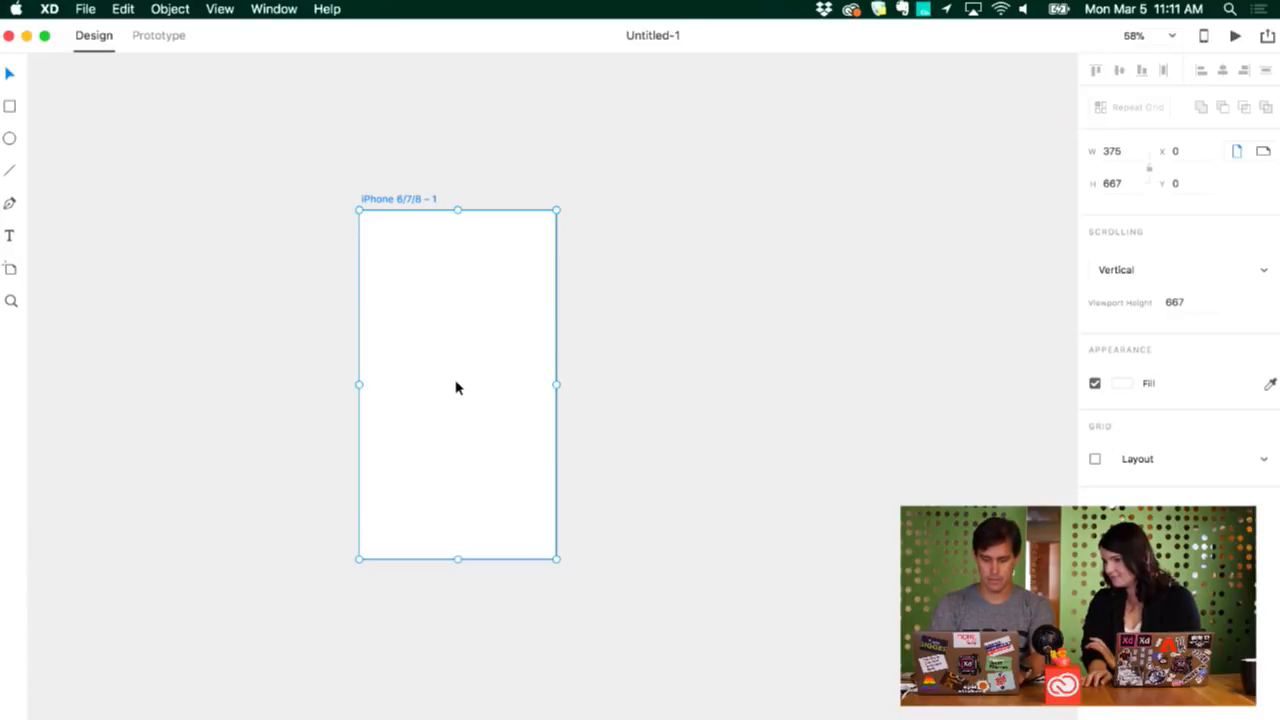
key(super+v)
drag(447, 438, 434, 389)
scroll(434, 389, up, 5)
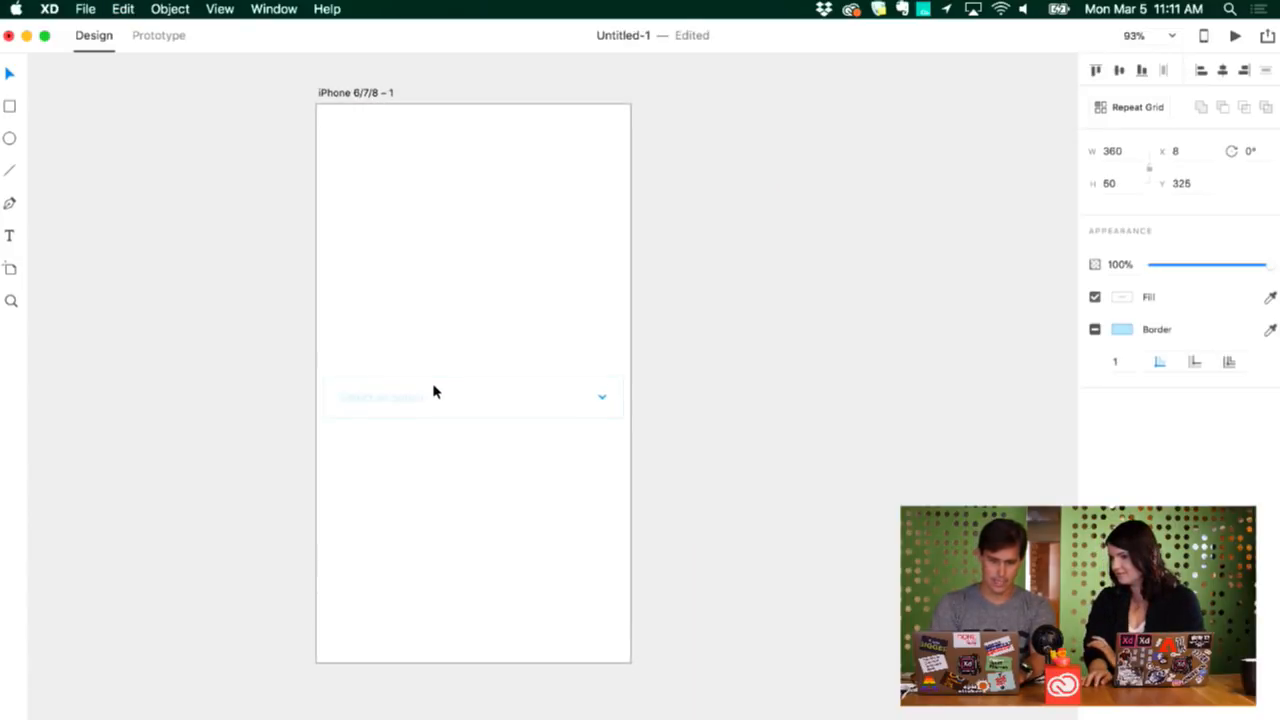
Step: Turn on the iPhone artboard's grid, trying Square before switching it to Layout columns
click(352, 170)
click(371, 157)
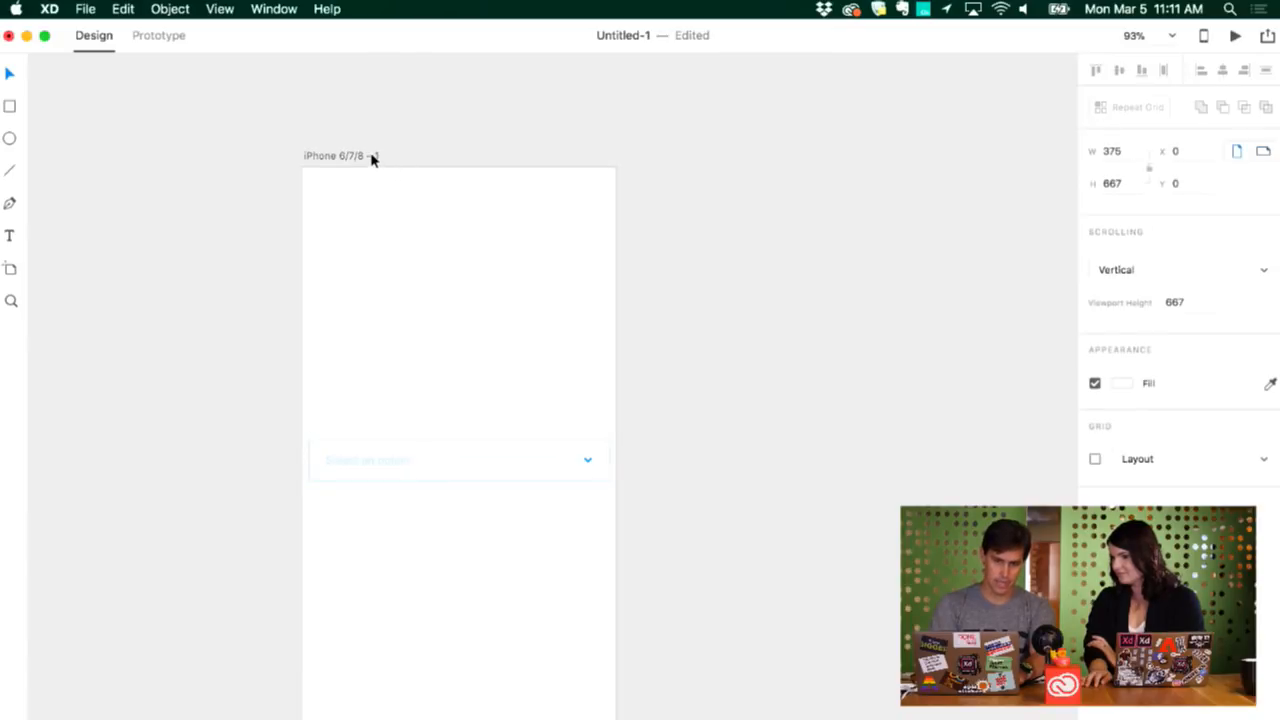
click(1151, 465)
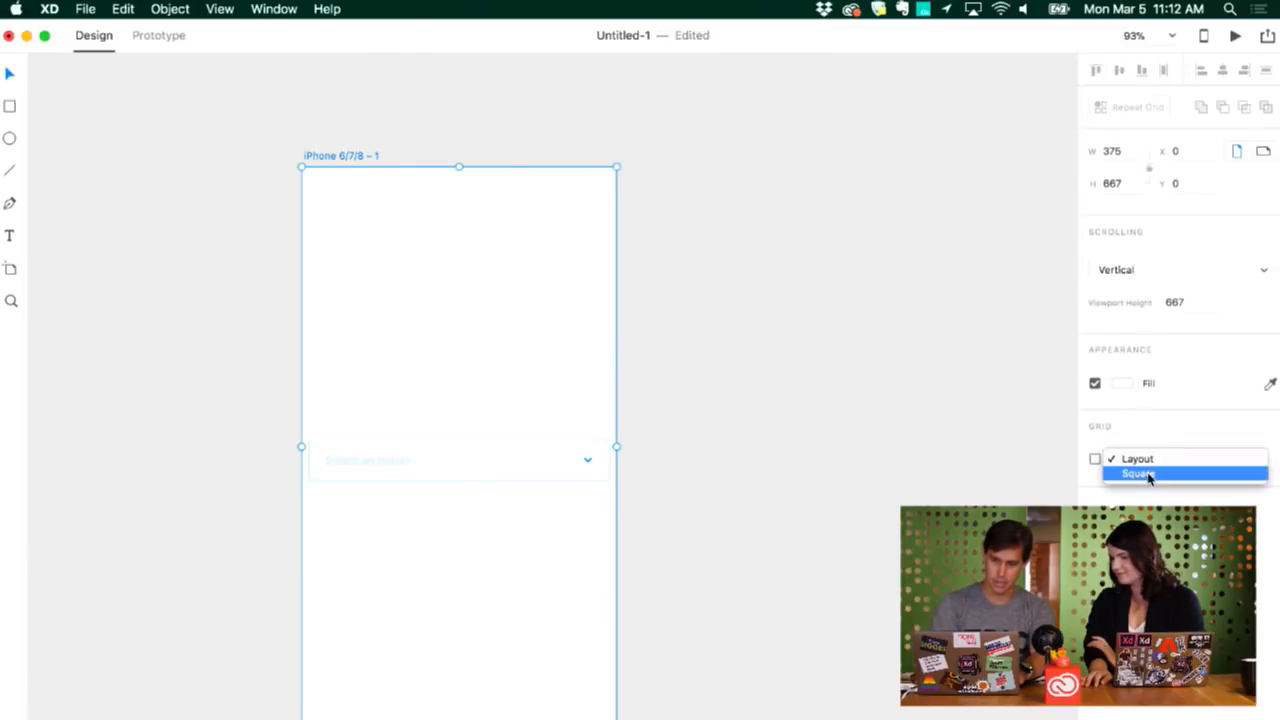
click(1147, 474)
click(1136, 464)
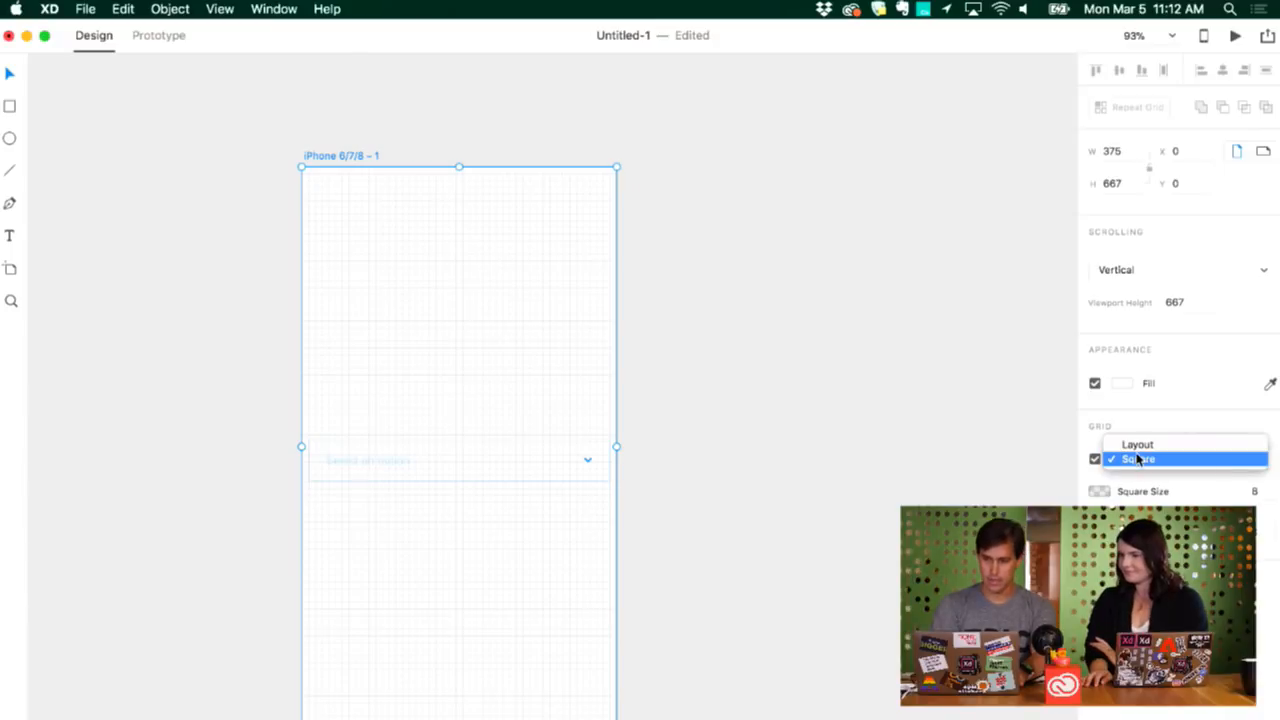
click(1138, 447)
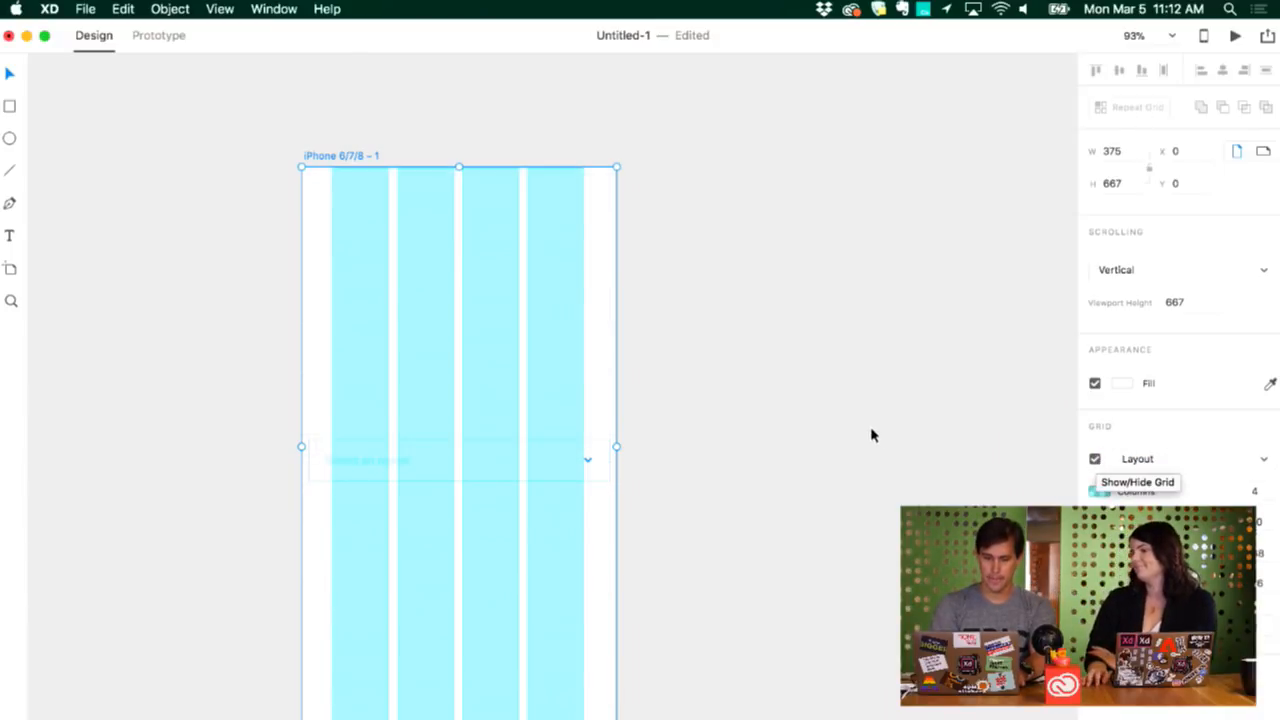
Step: Fit the dropdown field to the column grid at 302 wide and move its arrow inside the field's right end
mouse_move(602, 478)
mouse_down()
mouse_move(624, 483)
mouse_move(589, 458)
mouse_up()
double_click(624, 472)
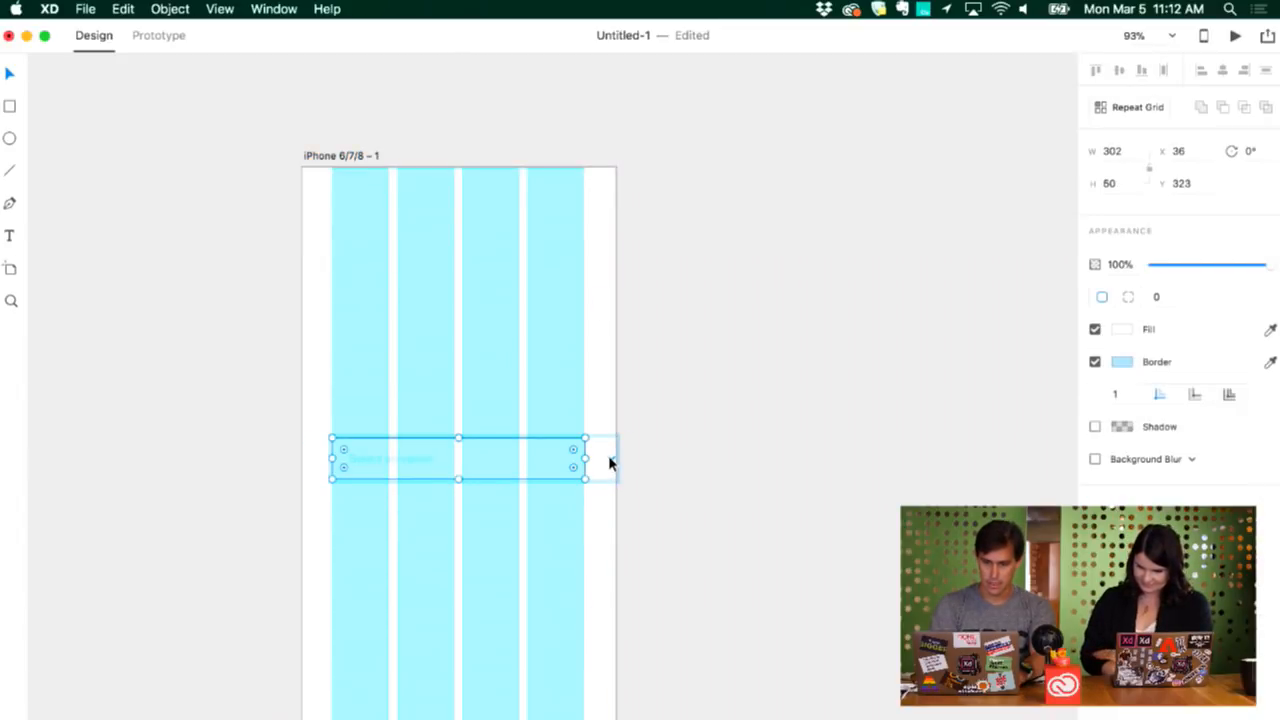
shift+click(610, 462)
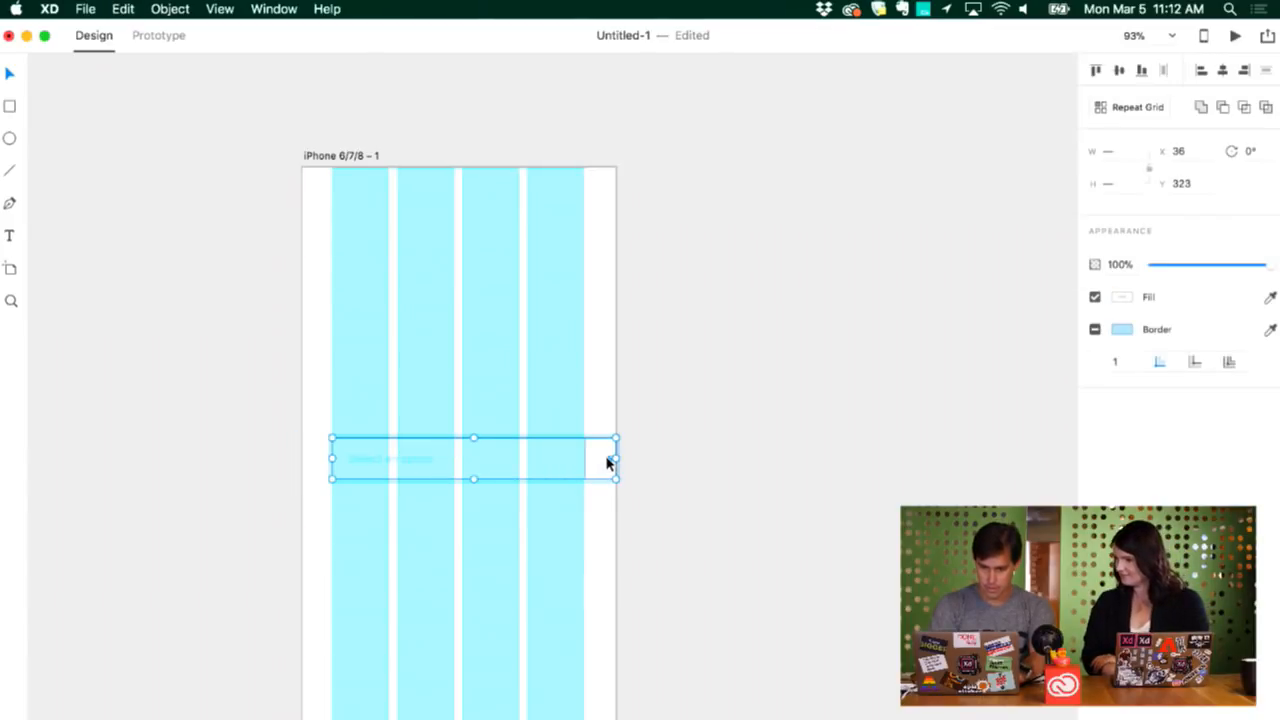
click(611, 462)
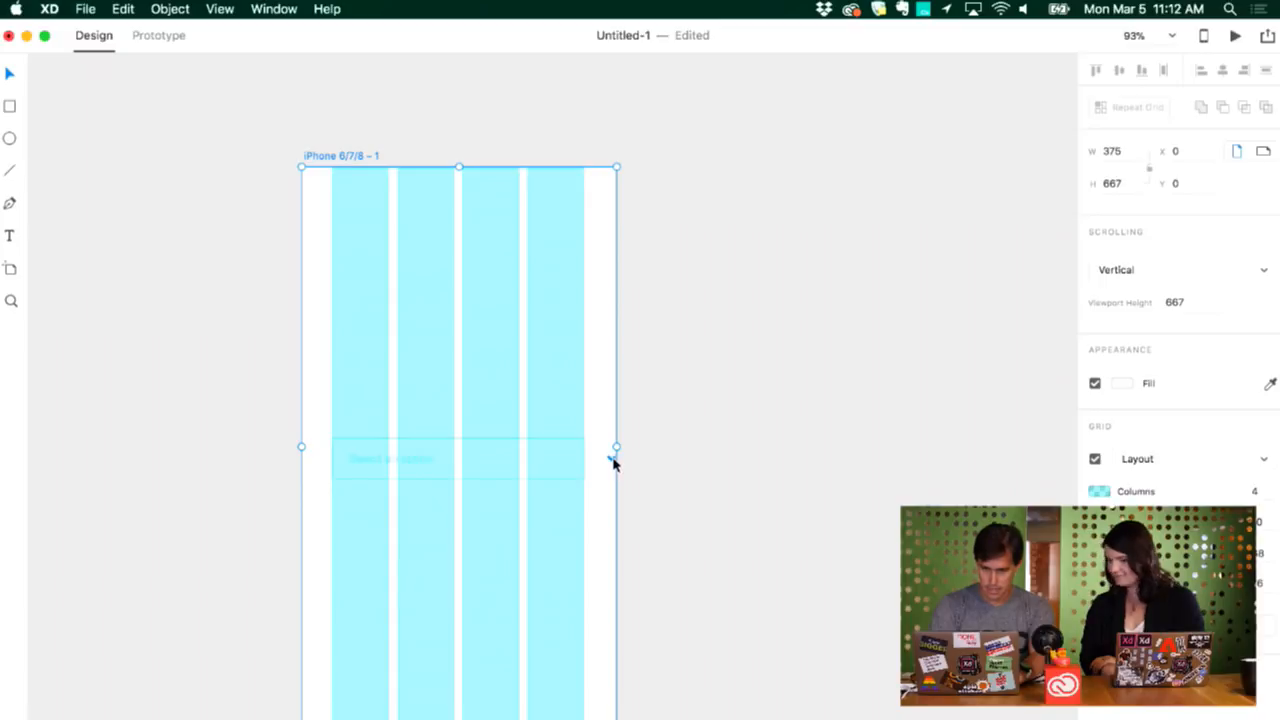
click(612, 461)
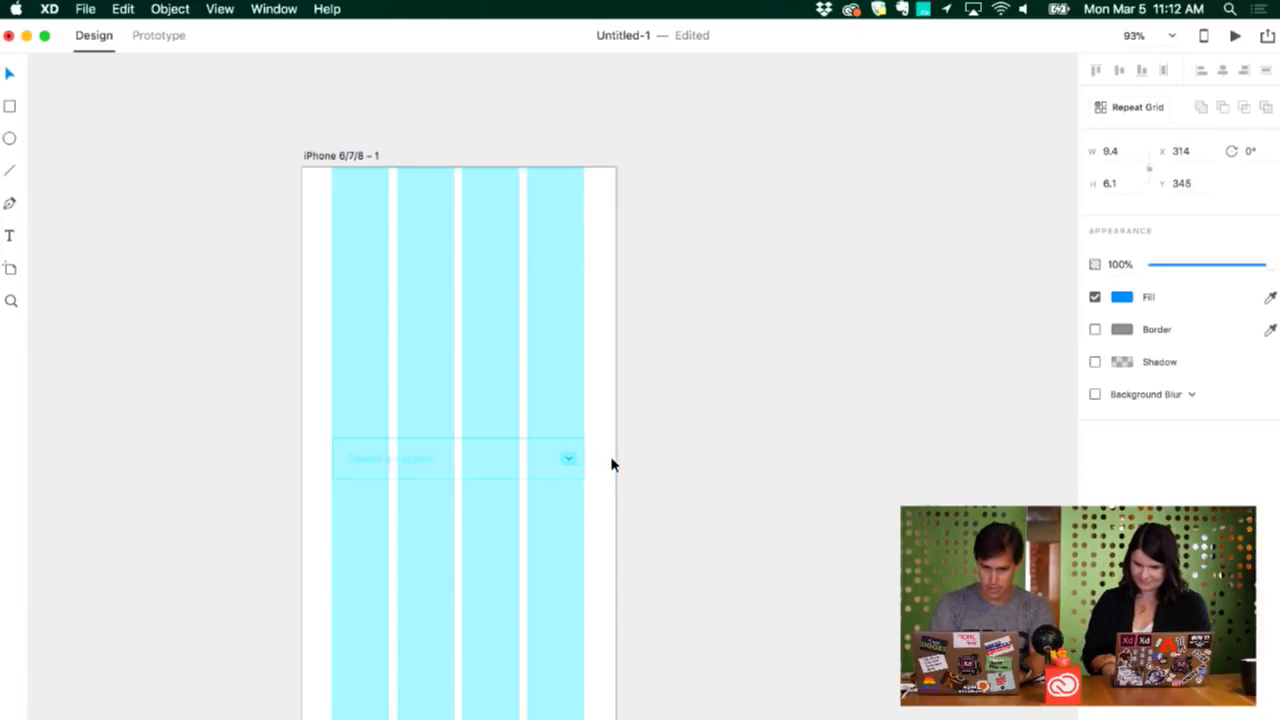
click(675, 473)
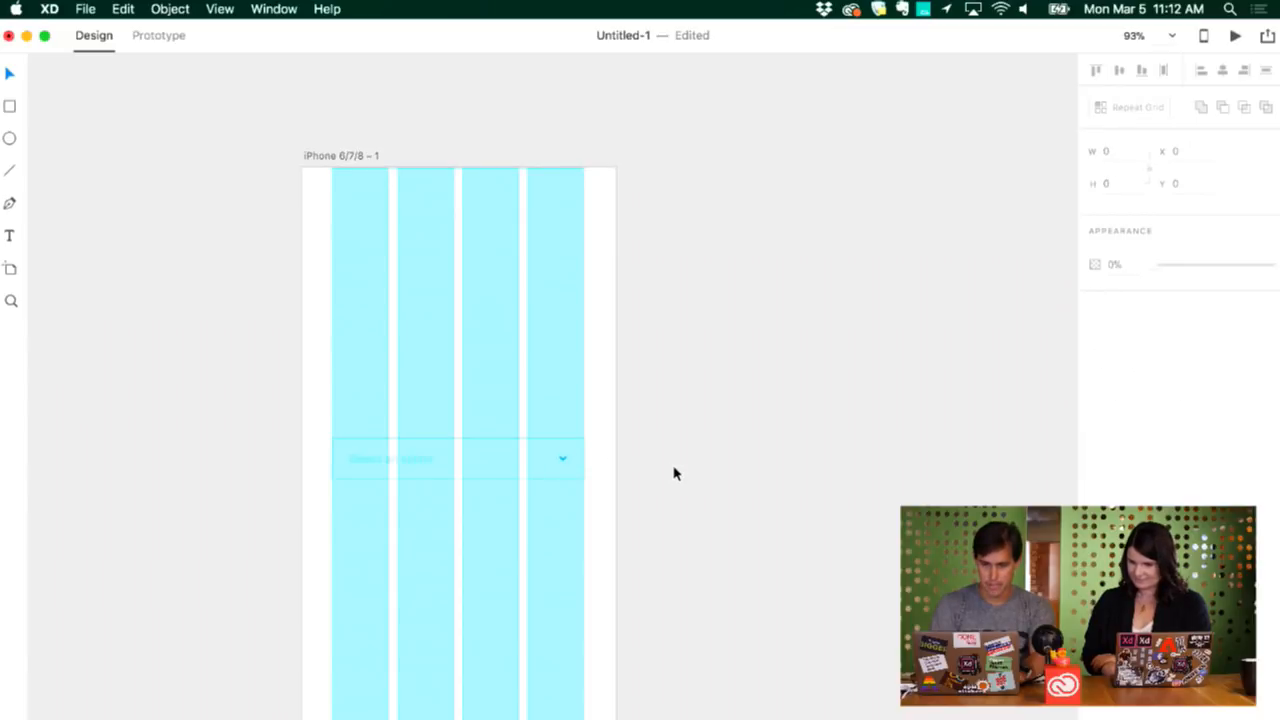
scroll(672, 473, up, 5)
scroll(672, 473, down, 8)
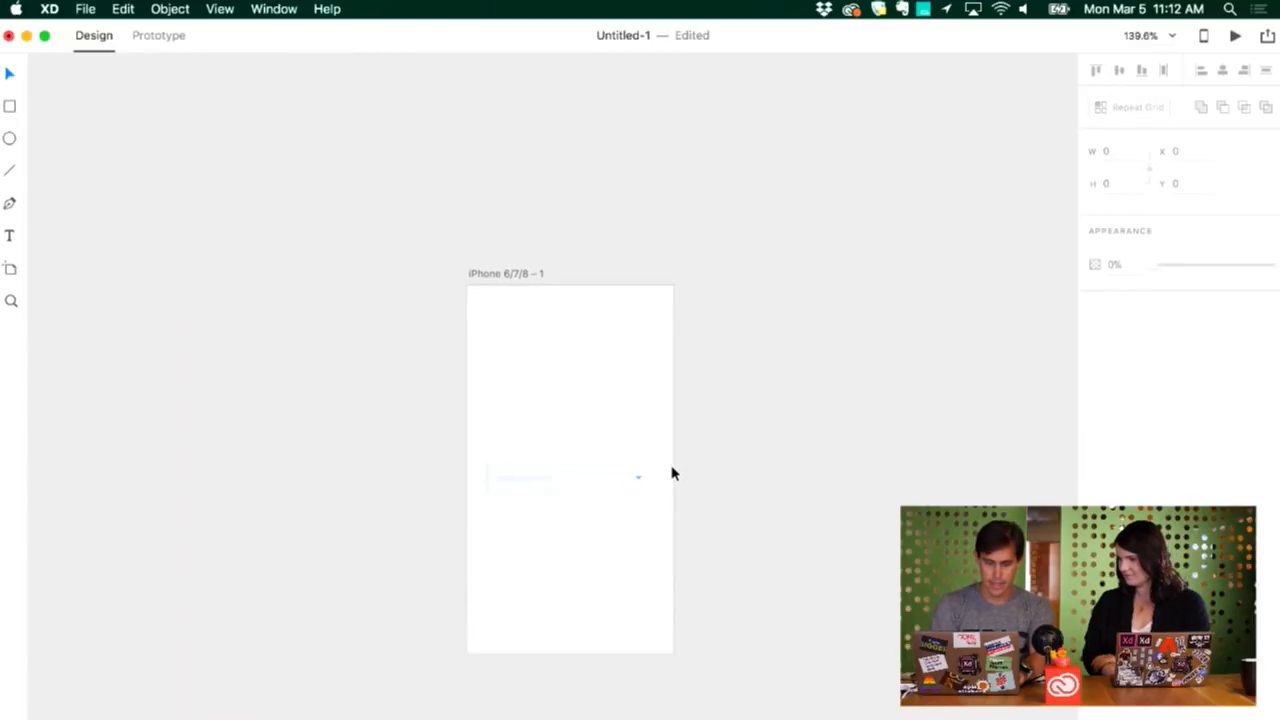
Step: Extend the iPhone artboard downward to a height of about 1103
click(497, 274)
scroll(497, 282, right, 3)
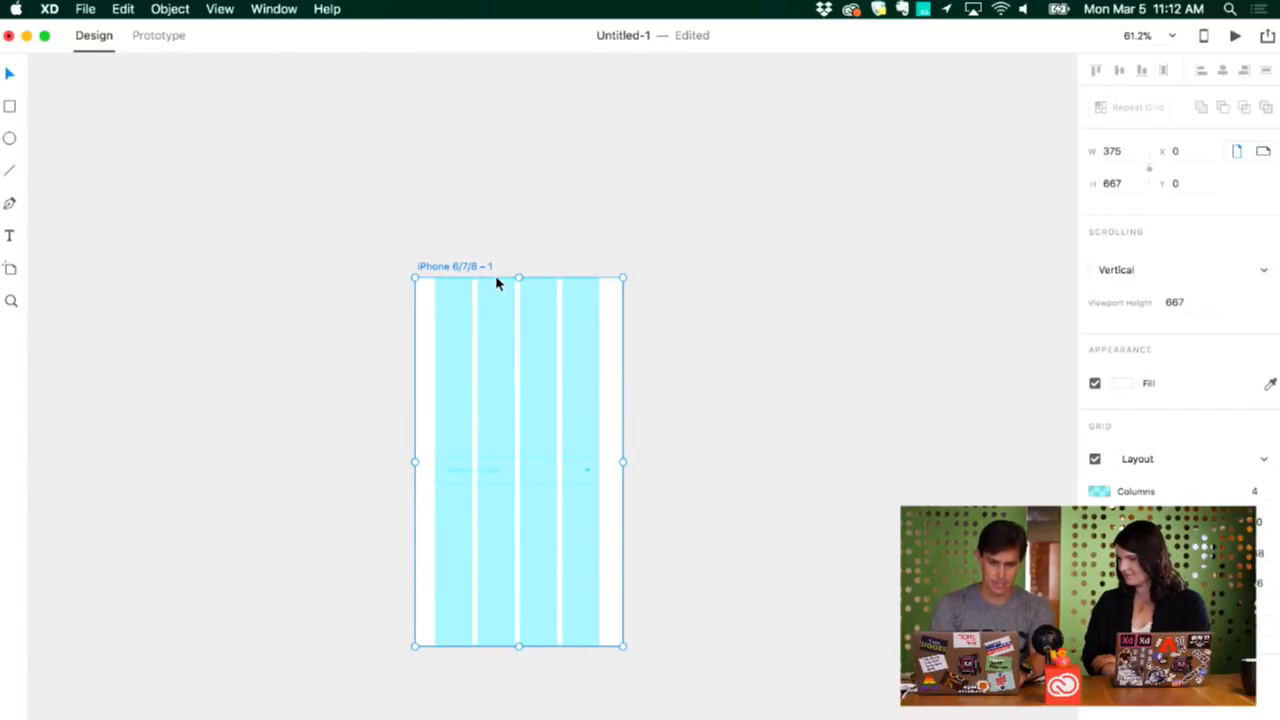
scroll(428, 374, down, 3)
scroll(428, 374, right, 2)
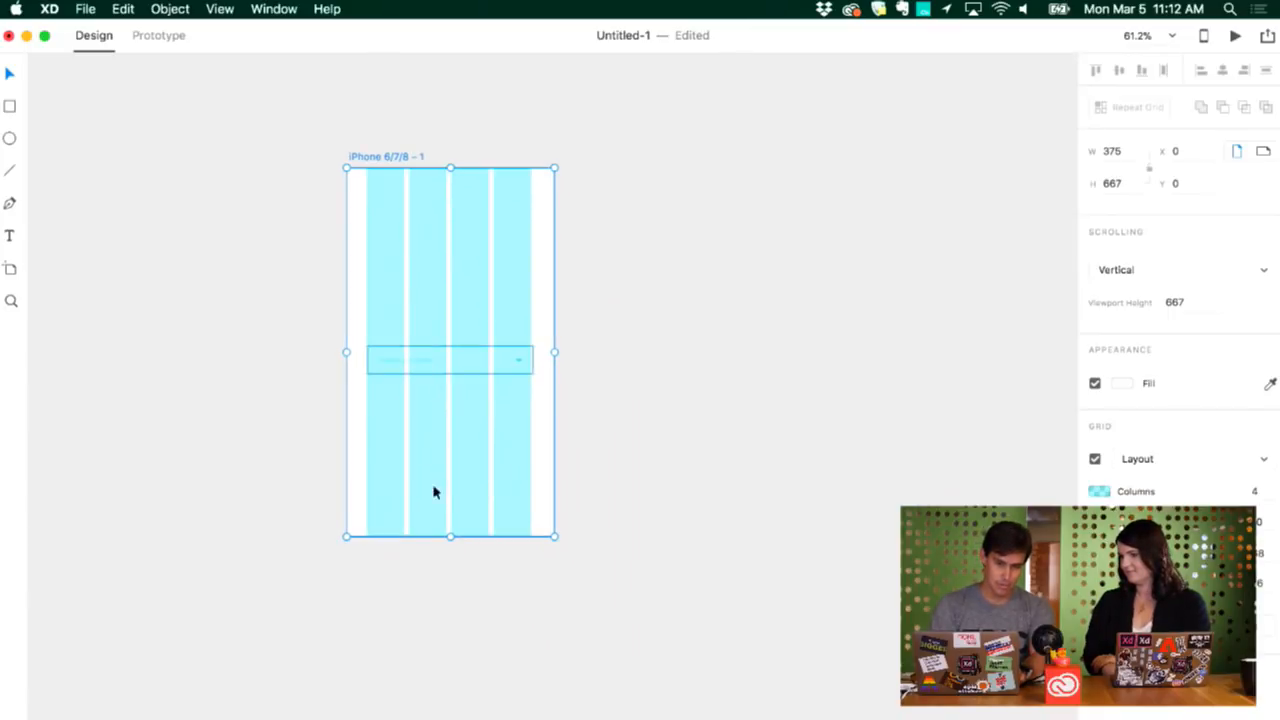
drag(450, 540, 449, 700)
drag(454, 580, 451, 648)
scroll(451, 647, up, 3)
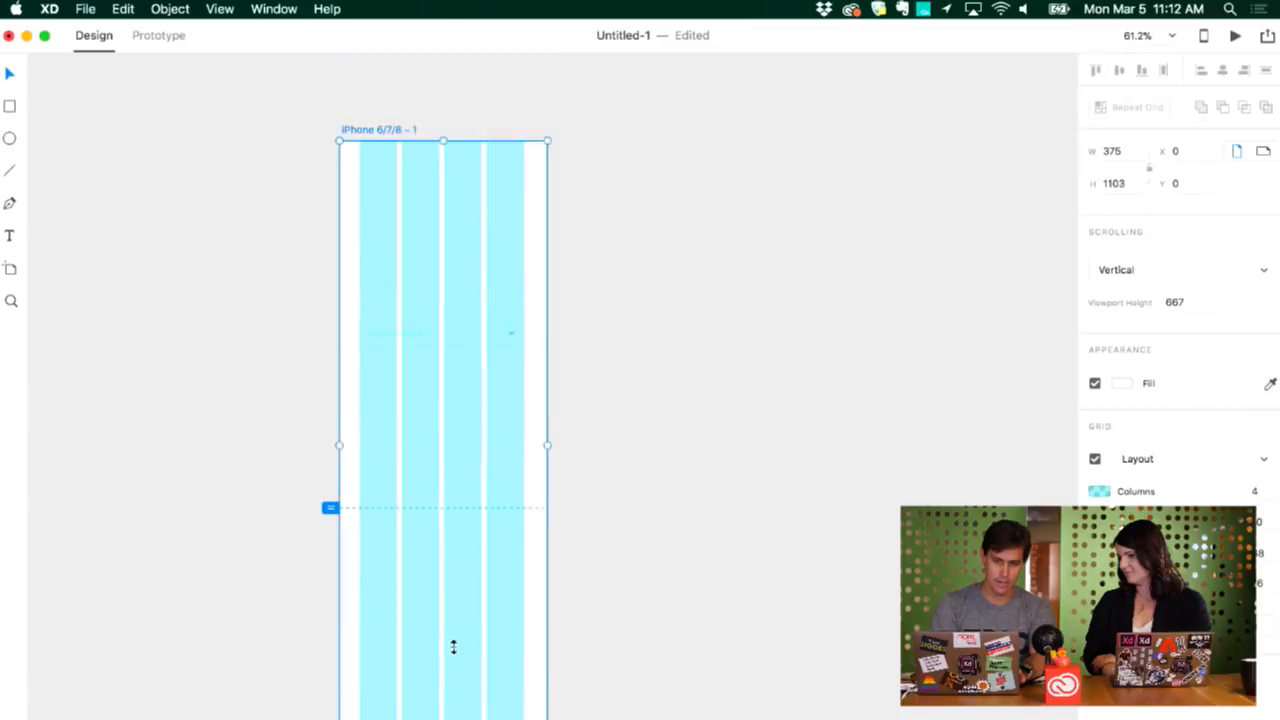
Step: Move the dropdown field below the artboard's viewport line, to X 36 and Y 722
drag(400, 342, 396, 564)
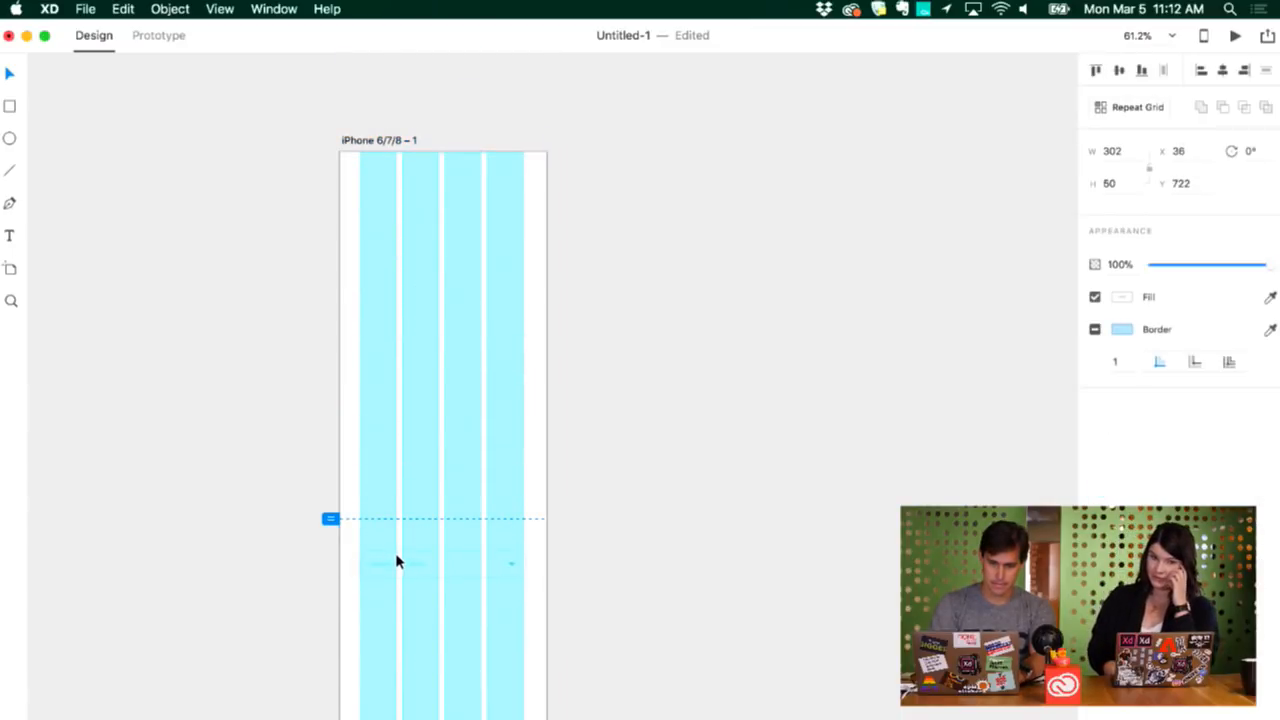
scroll(508, 574, up, 5)
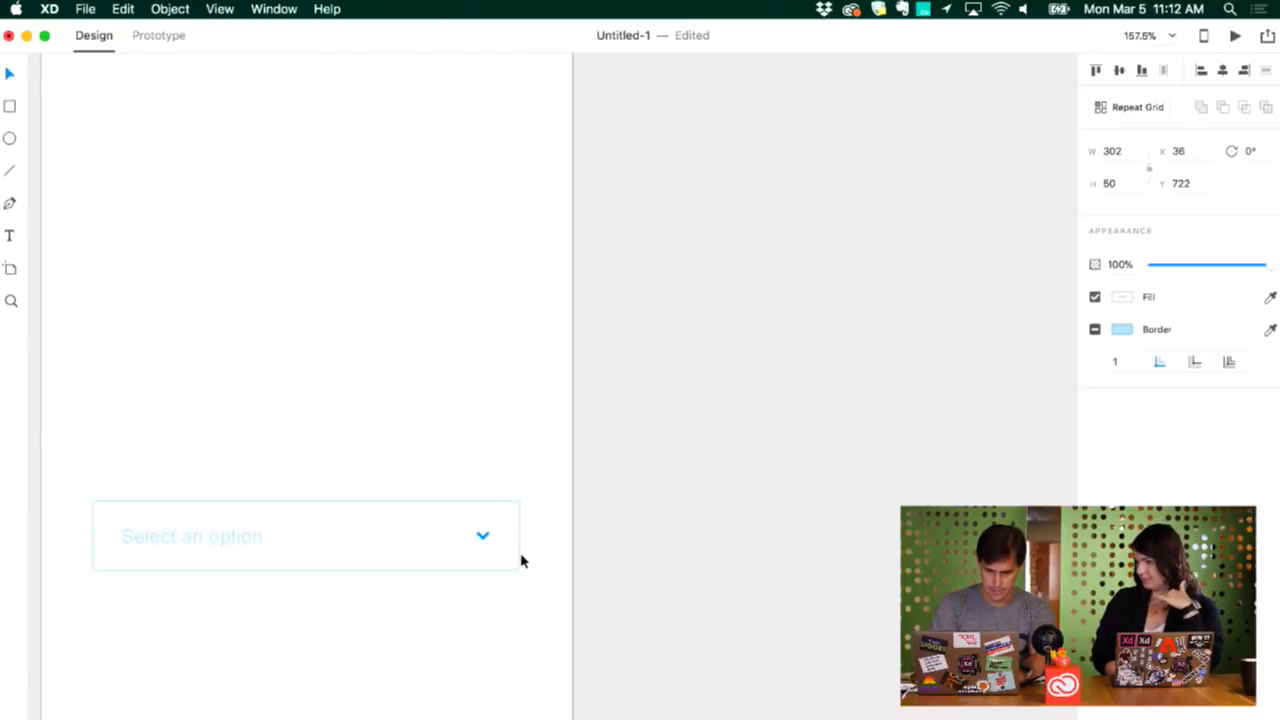
scroll(563, 546, down, 5)
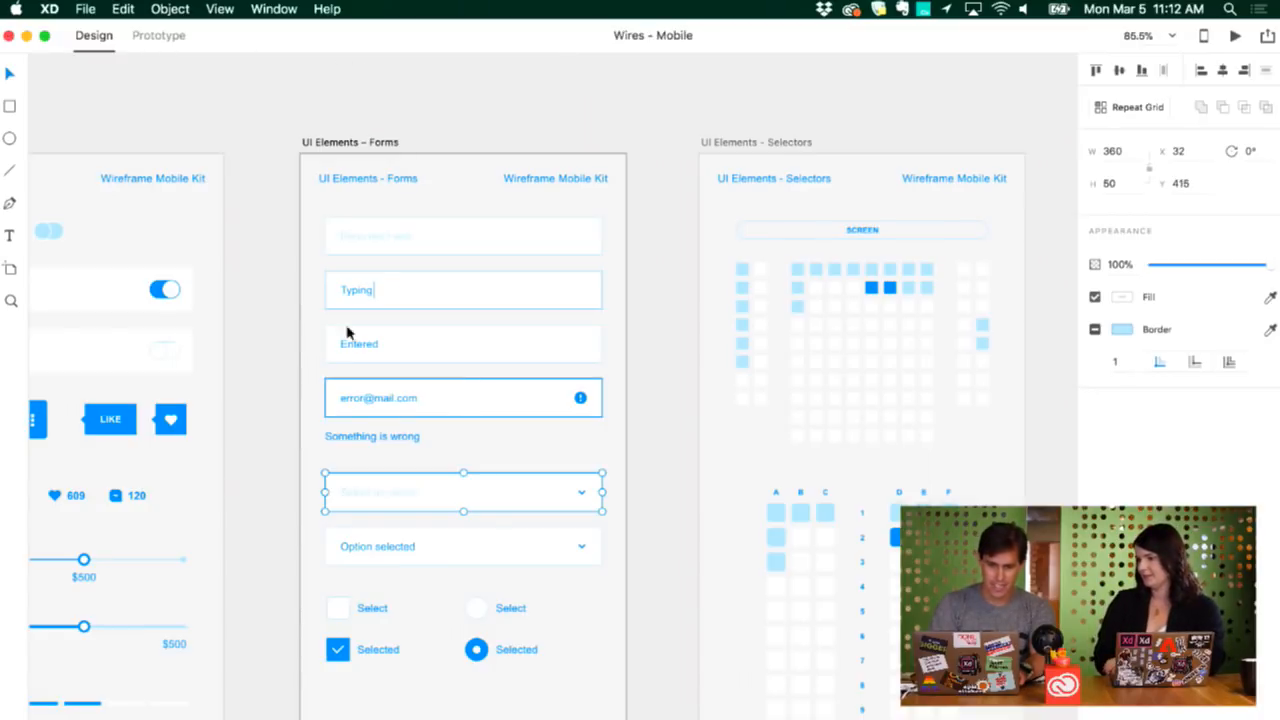
Step: Copy the post card with the large image block from Wires - Mobile into Untitled-1, placing it at X 4, Y 211
scroll(300, 340, left, 10)
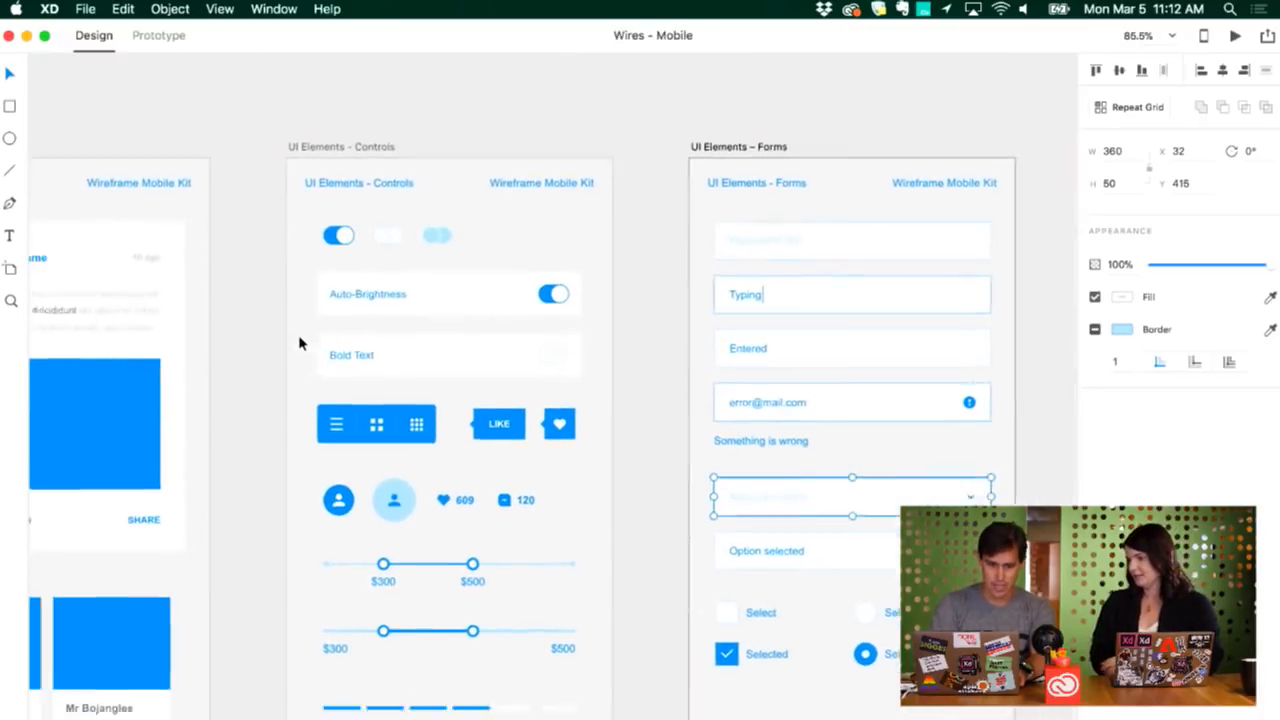
click(218, 266)
key(super+c)
key(super+grave)
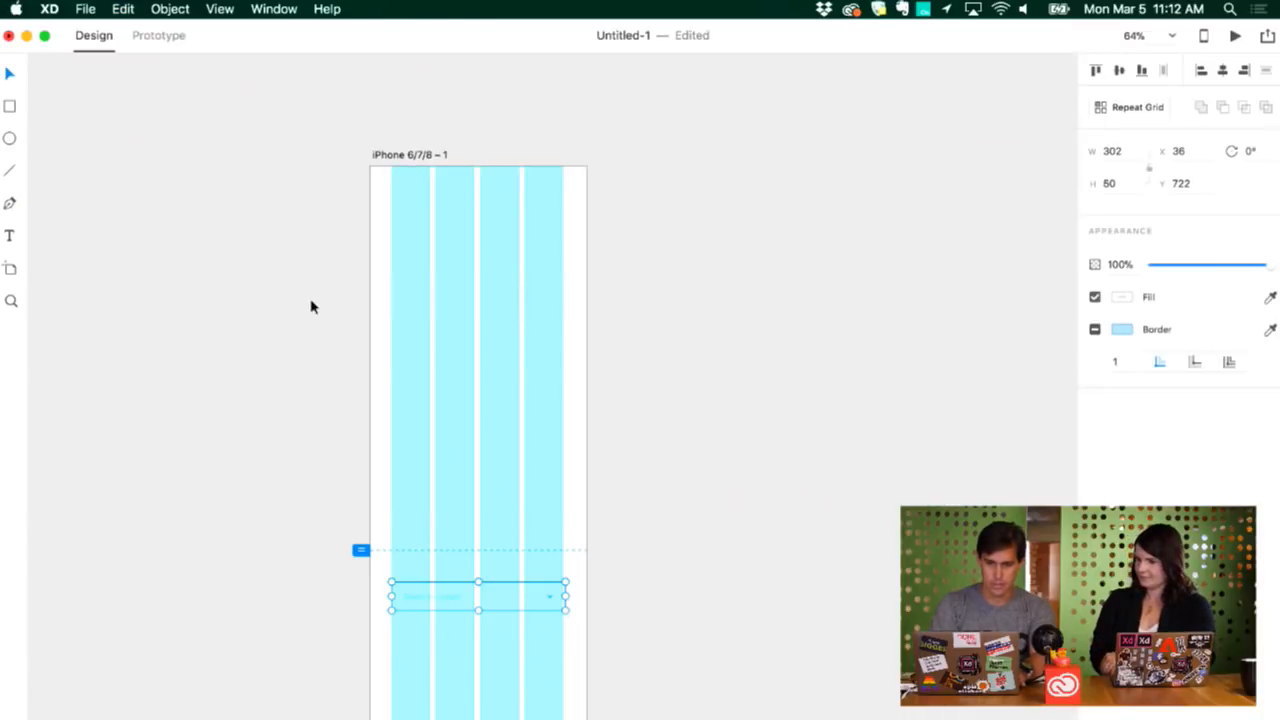
key(super+v)
drag(443, 340, 444, 379)
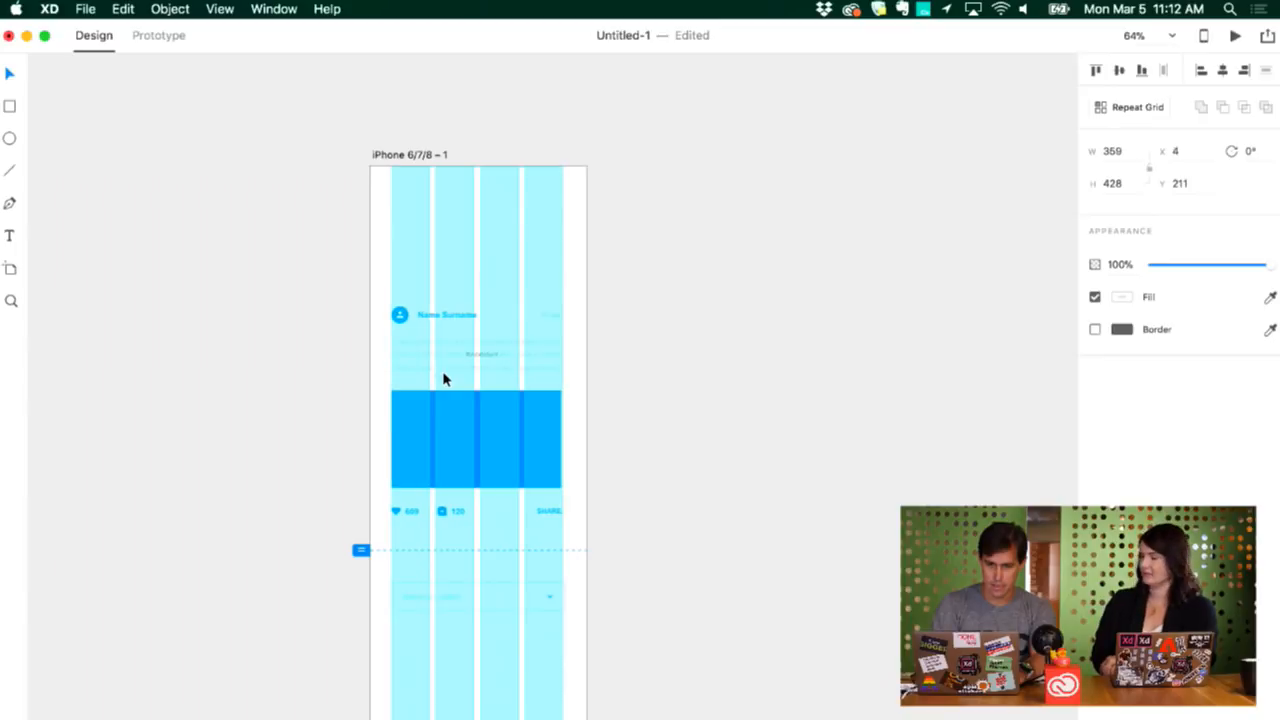
Step: Nudge the pasted post card upward by about 20 px and deselect it
key(Up)
key(Up)
key(Up)
key(Up)
key(Up)
key(Up)
key(Up)
key(Up)
key(Up)
key(Up)
key(Up)
key(Up)
key(Up)
key(Up)
key(Up)
key(Up)
key(Up)
key(Up)
key(Up)
key(Up)
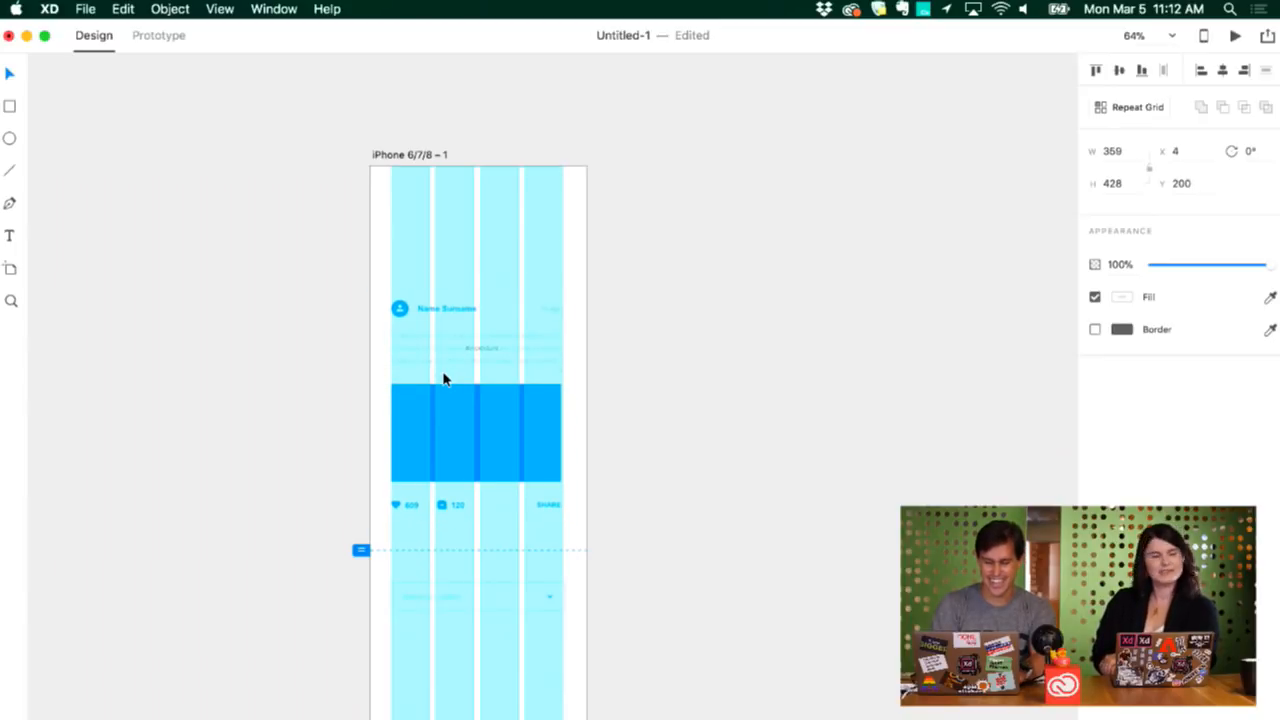
click(720, 426)
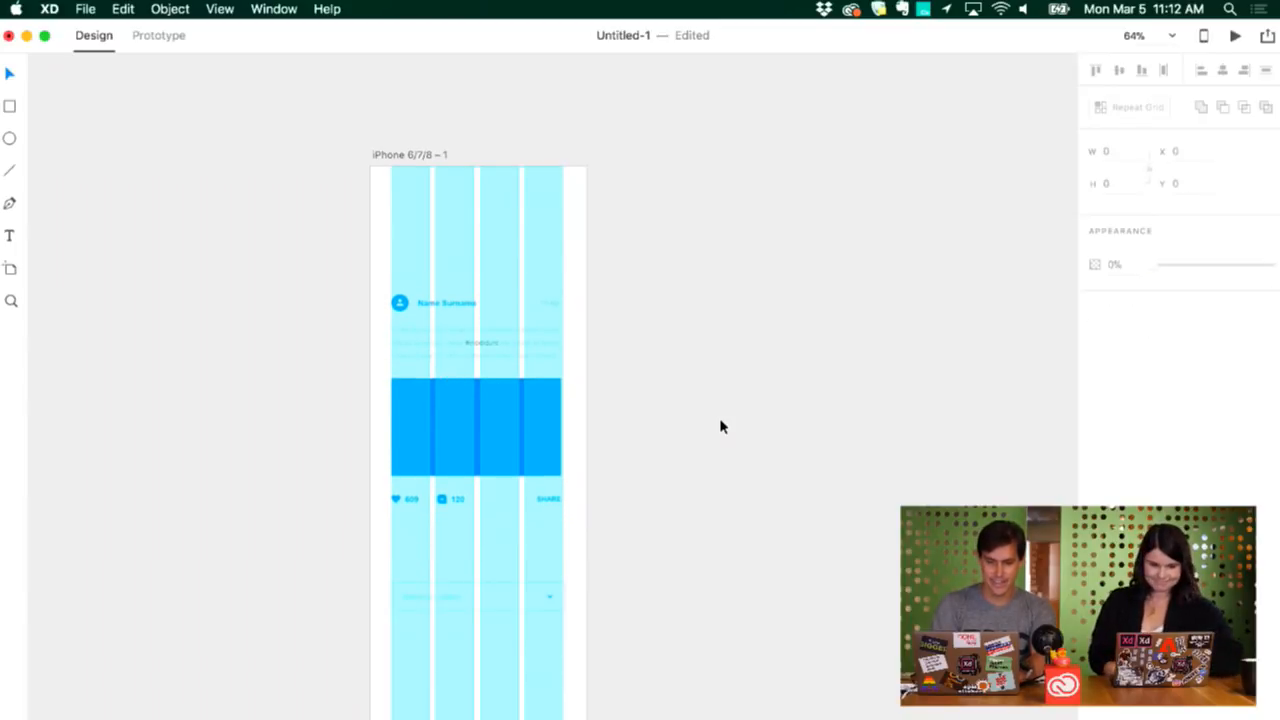
scroll(647, 435, down, 1)
scroll(647, 435, down, 3)
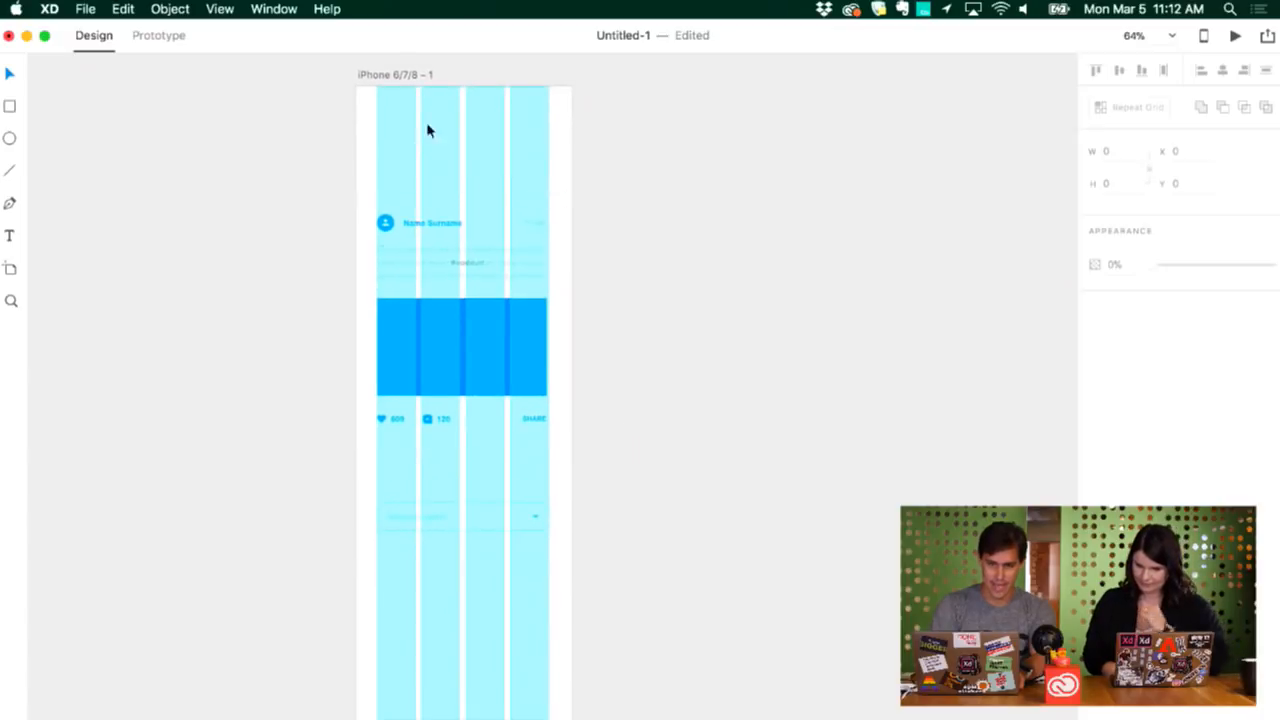
Step: Preview the iPhone artboard, scroll down to the dropdown field to check the vertical scrolling, and close the preview
click(383, 83)
key(super+Return)
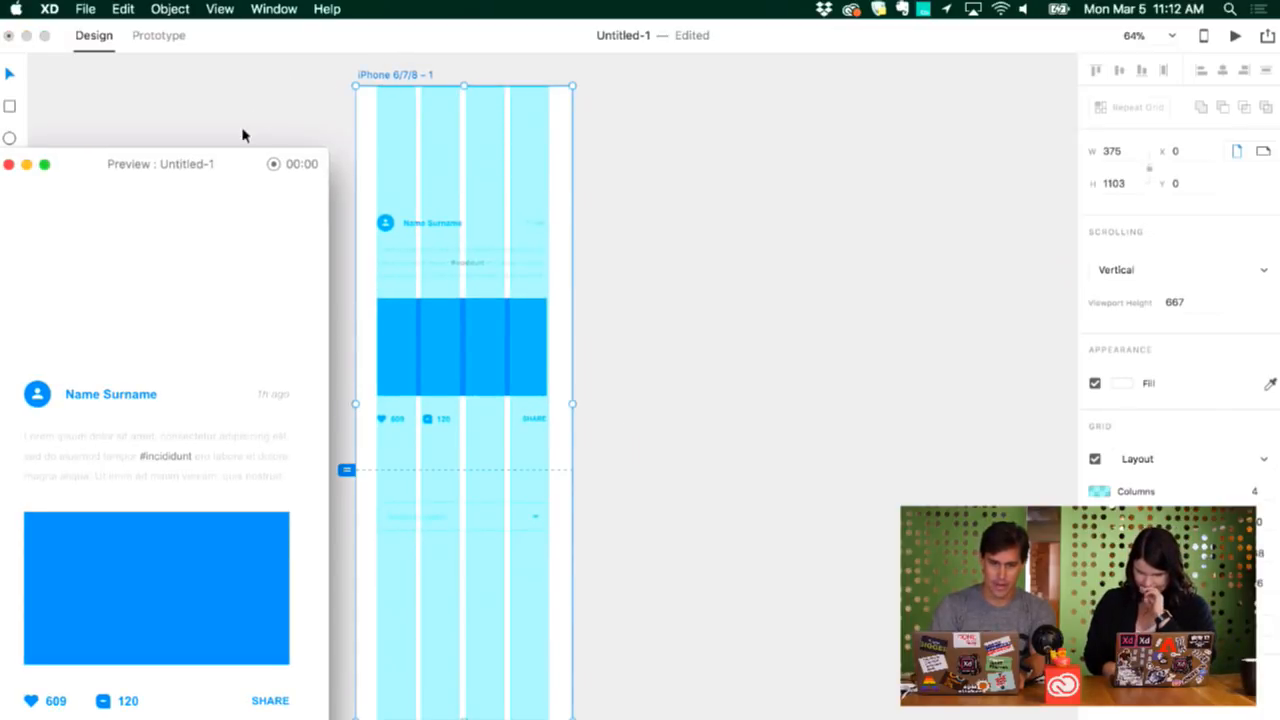
drag(266, 163, 976, 72)
scroll(960, 345, down, 8)
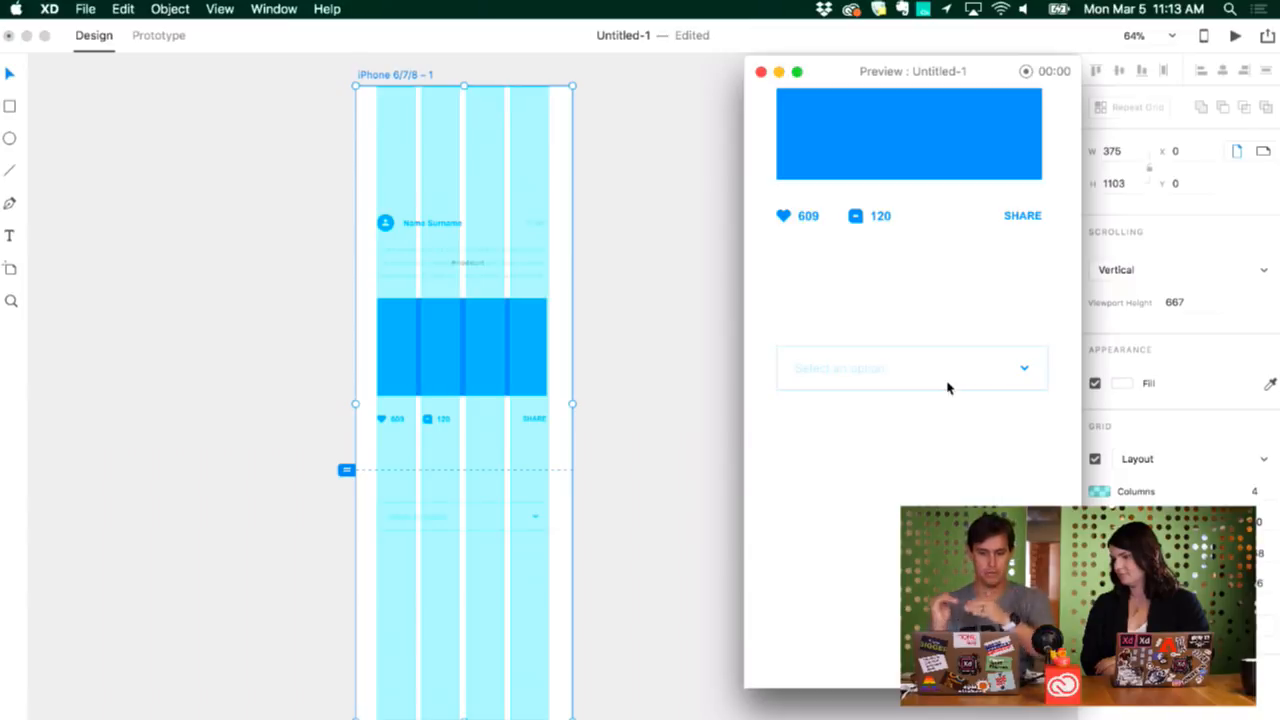
click(760, 72)
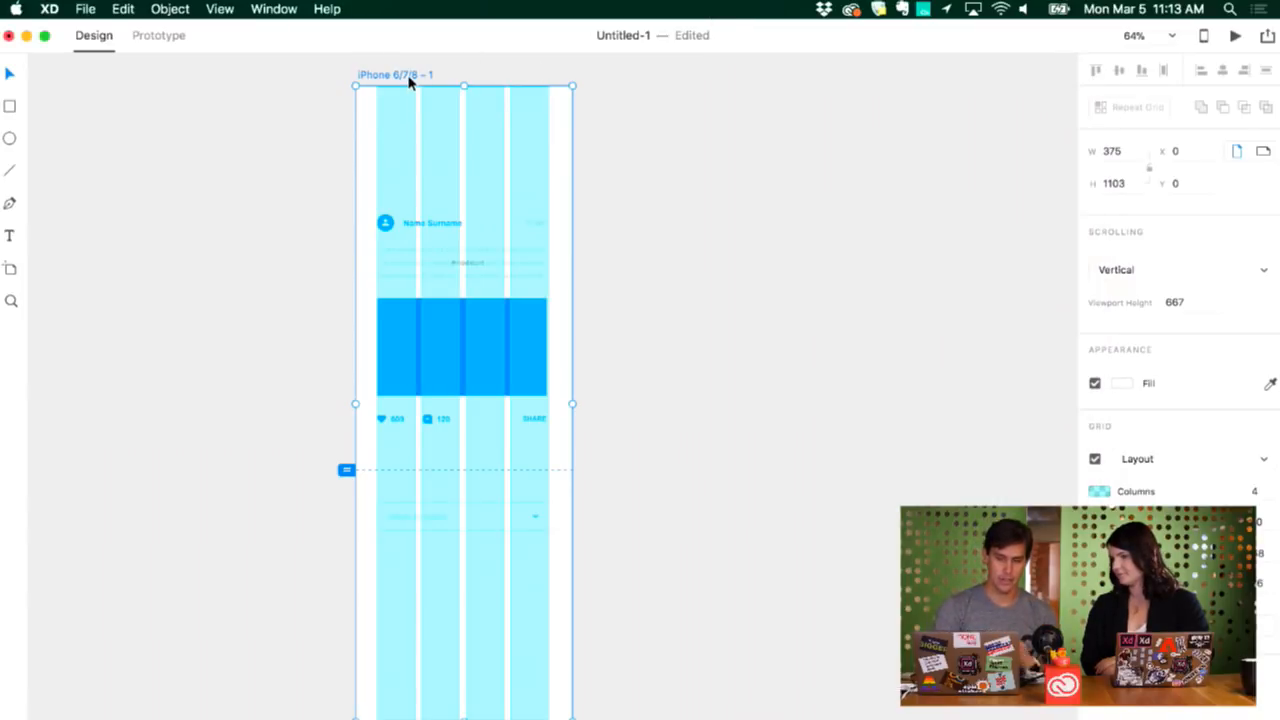
Step: Duplicate the iPhone artboard and copy the dropdown field on the duplicate to just below the original, at X 36 and Y 786
key(super+d)
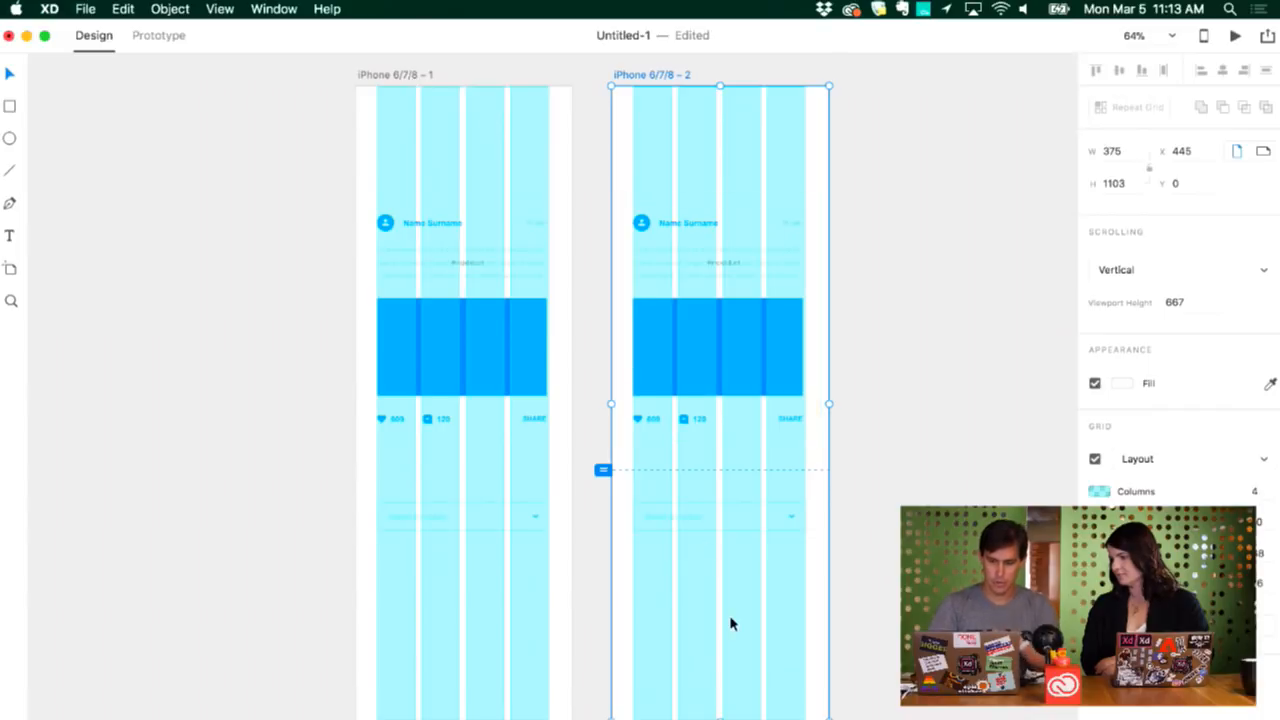
scroll(730, 624, up, 5)
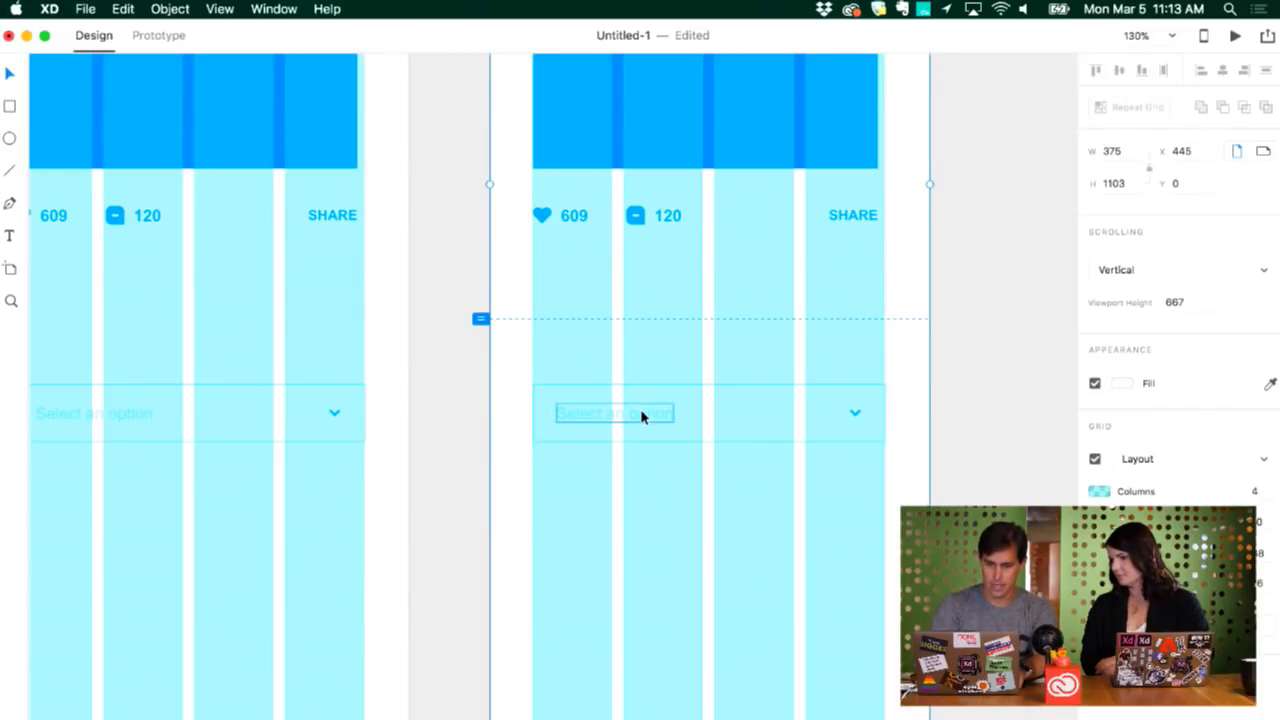
click(740, 441)
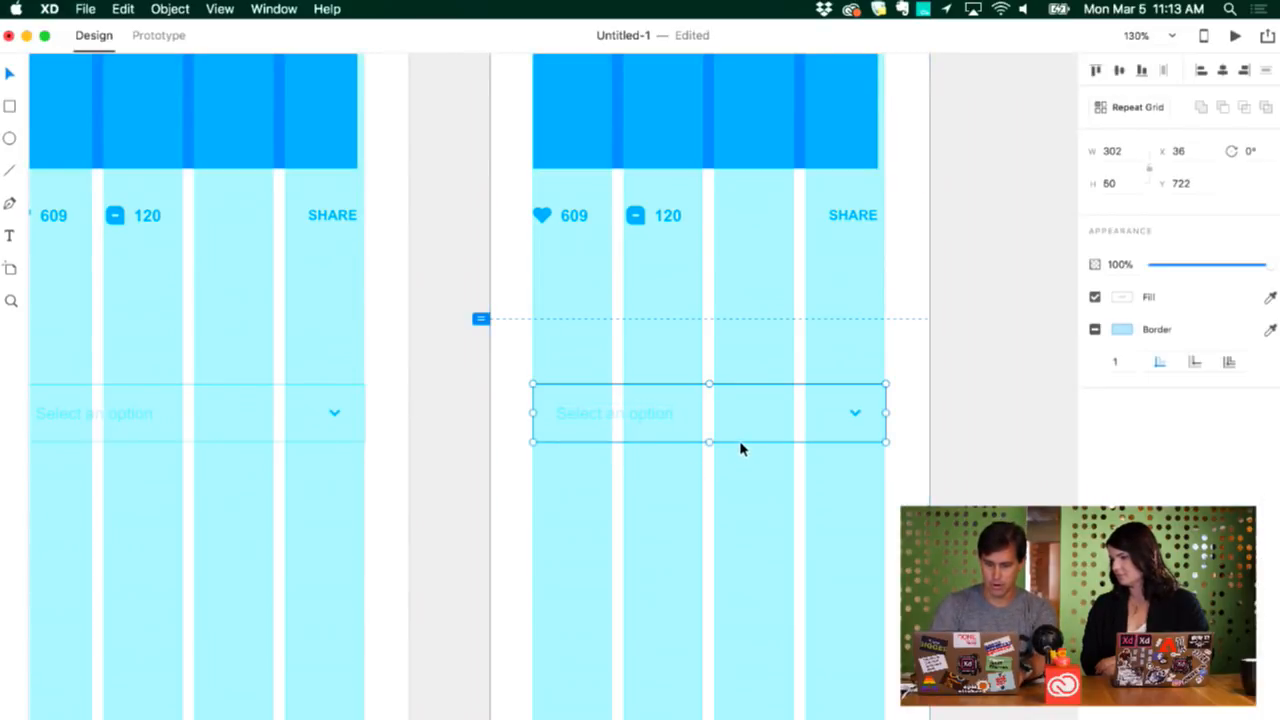
drag(649, 417, 649, 488)
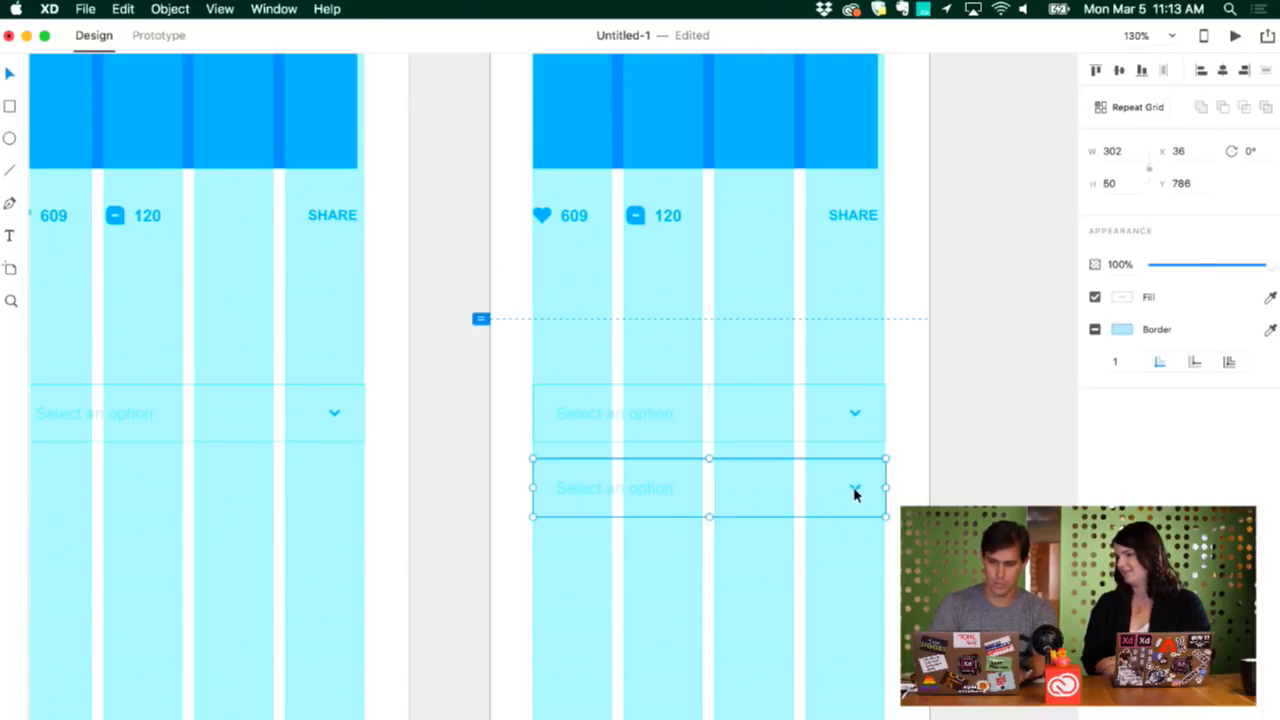
Step: Delete the arrow from the copied dropdown field and recolor its placeholder text with the blue of the image block
double_click(853, 489)
key(Delete)
click(616, 487)
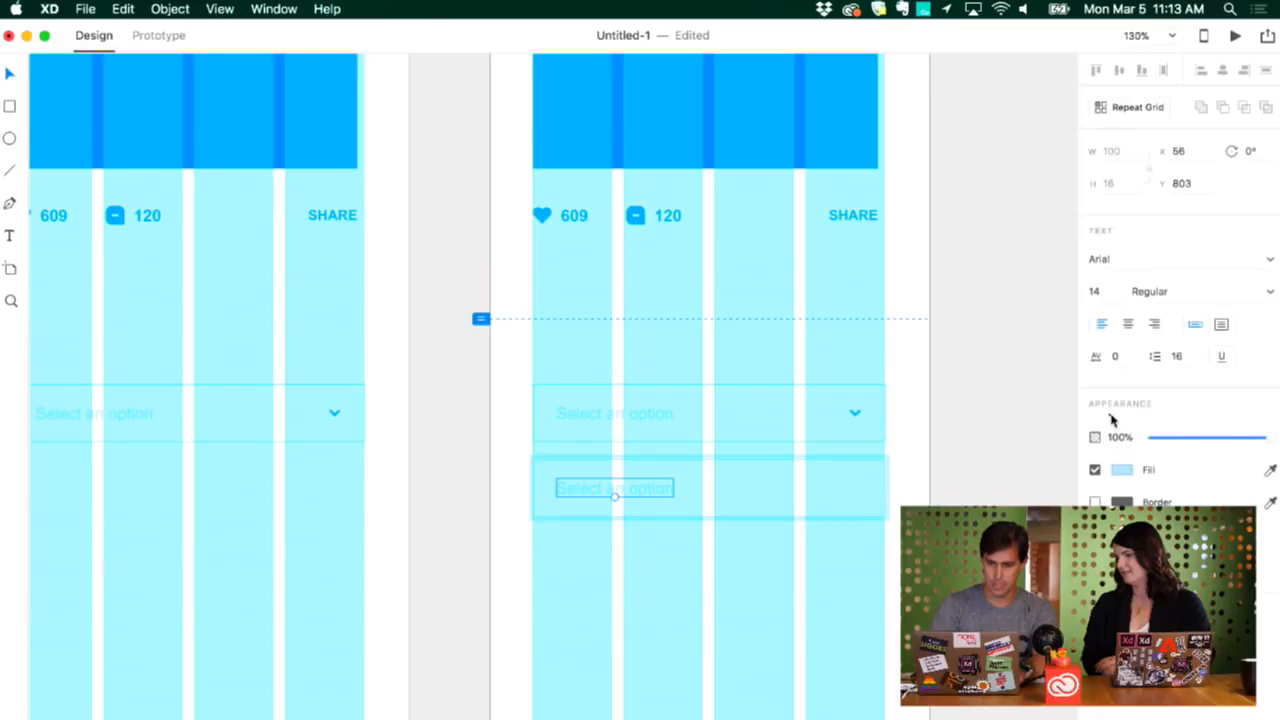
click(1122, 470)
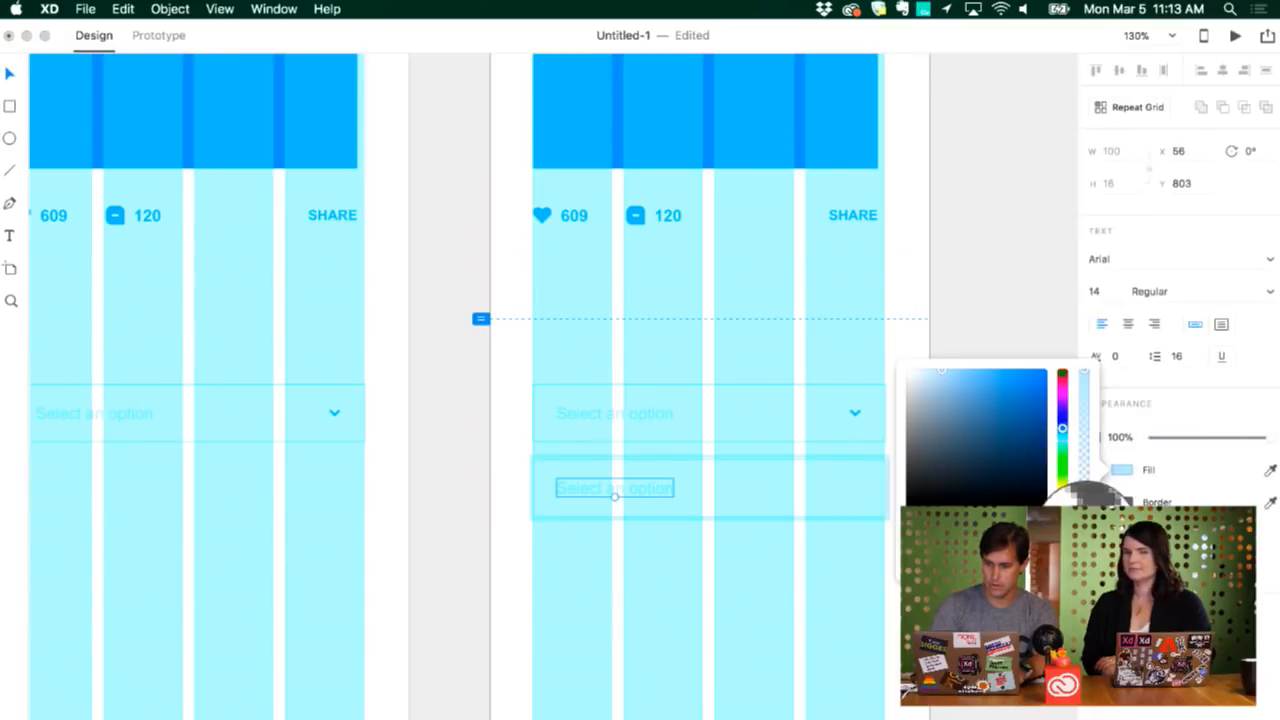
click(703, 111)
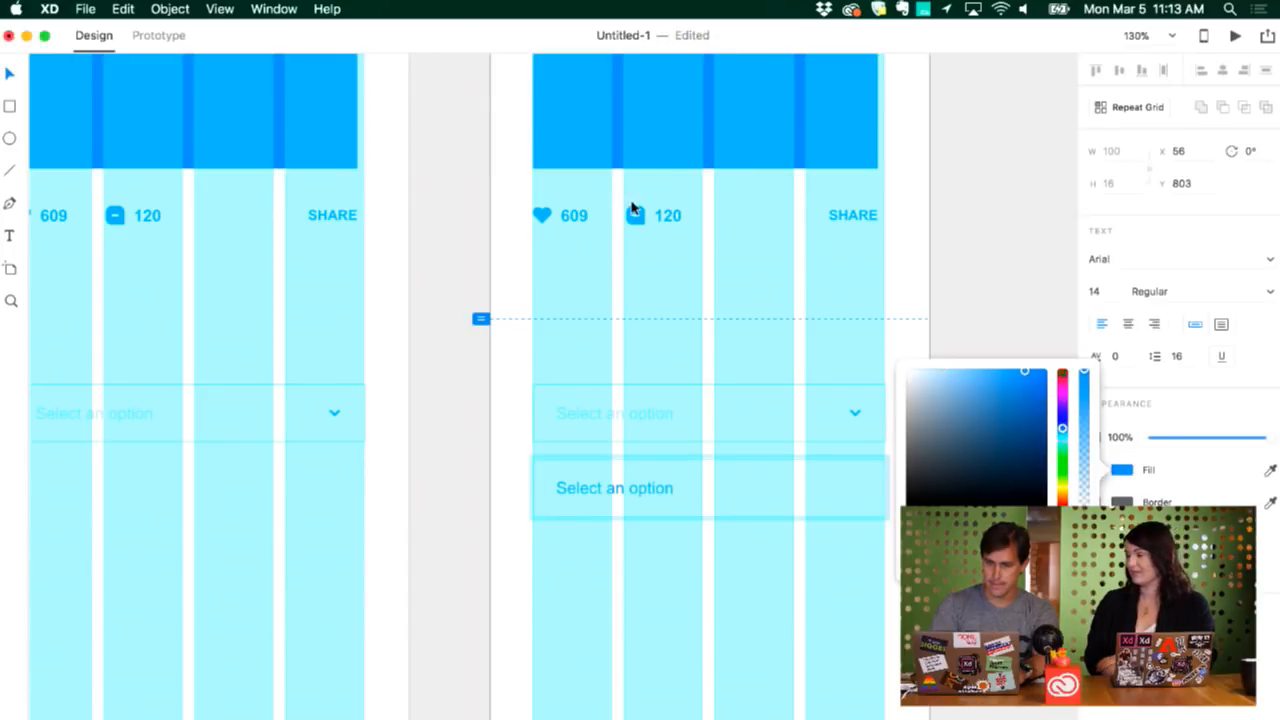
Step: Change the copied field's text to "Option 1" and deselect it
click(479, 451)
click(563, 484)
double_click(563, 484)
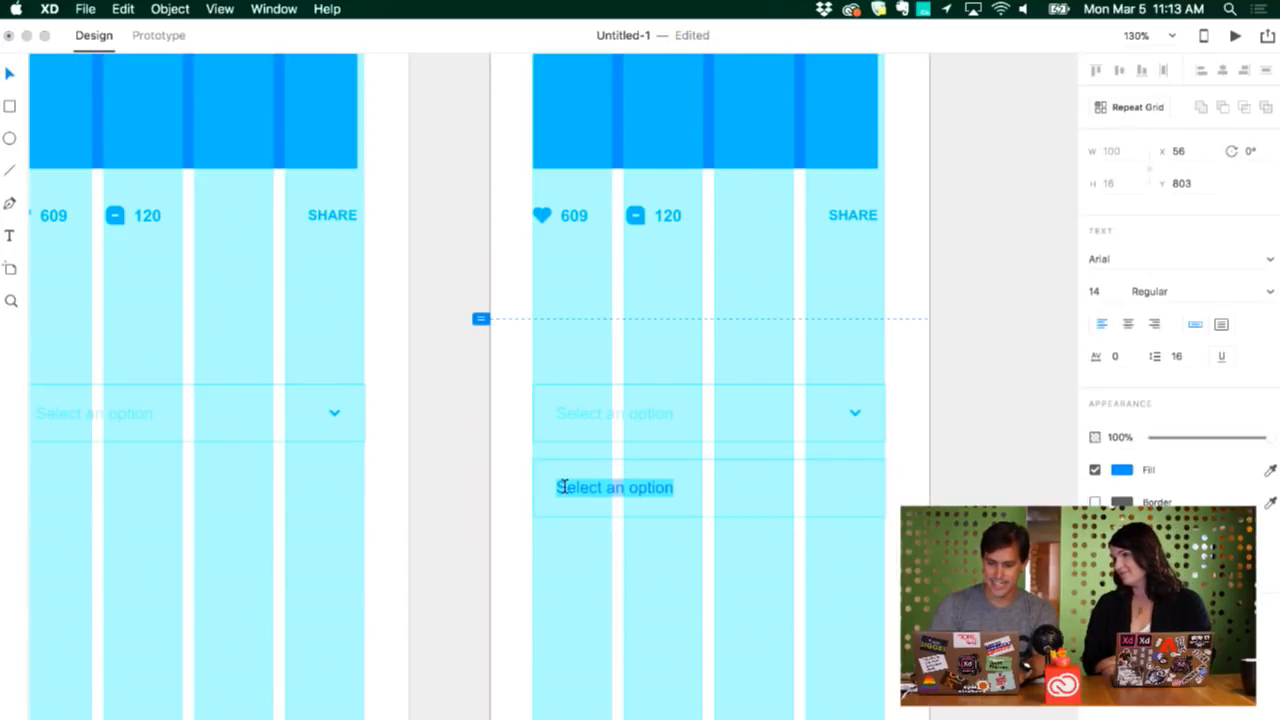
text(Option 1)
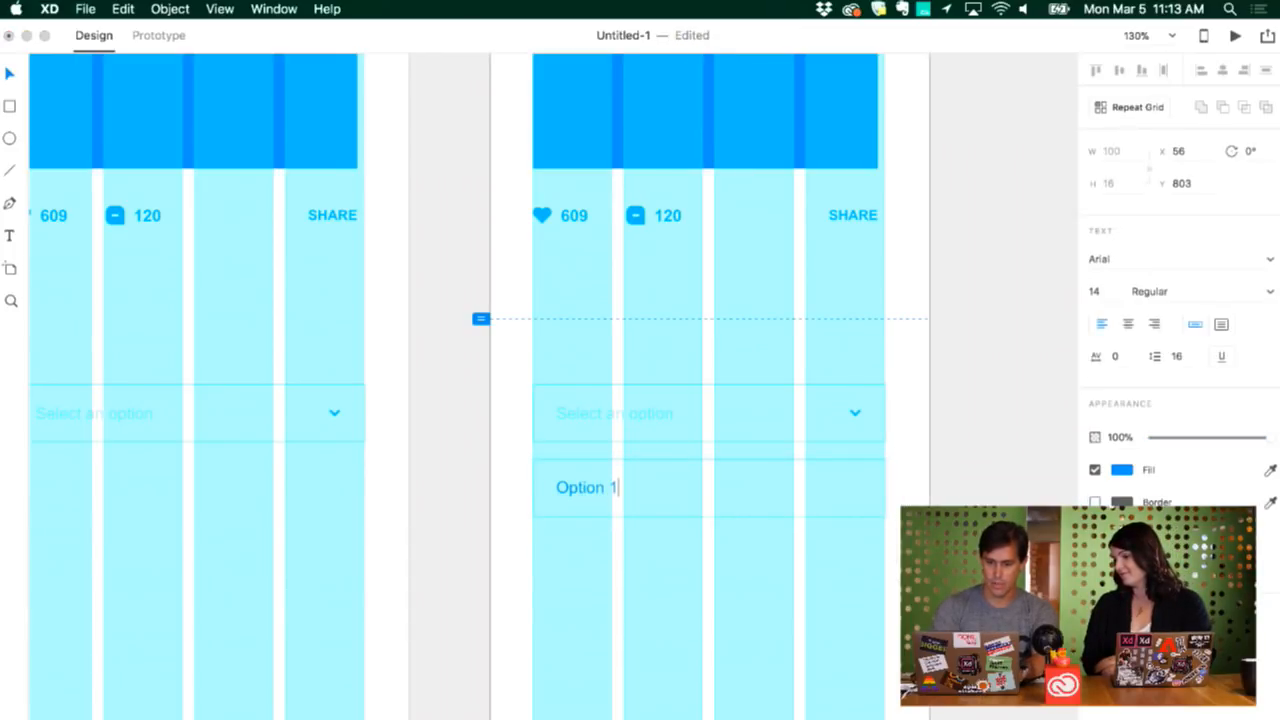
key(Escape)
drag(517, 557, 965, 465)
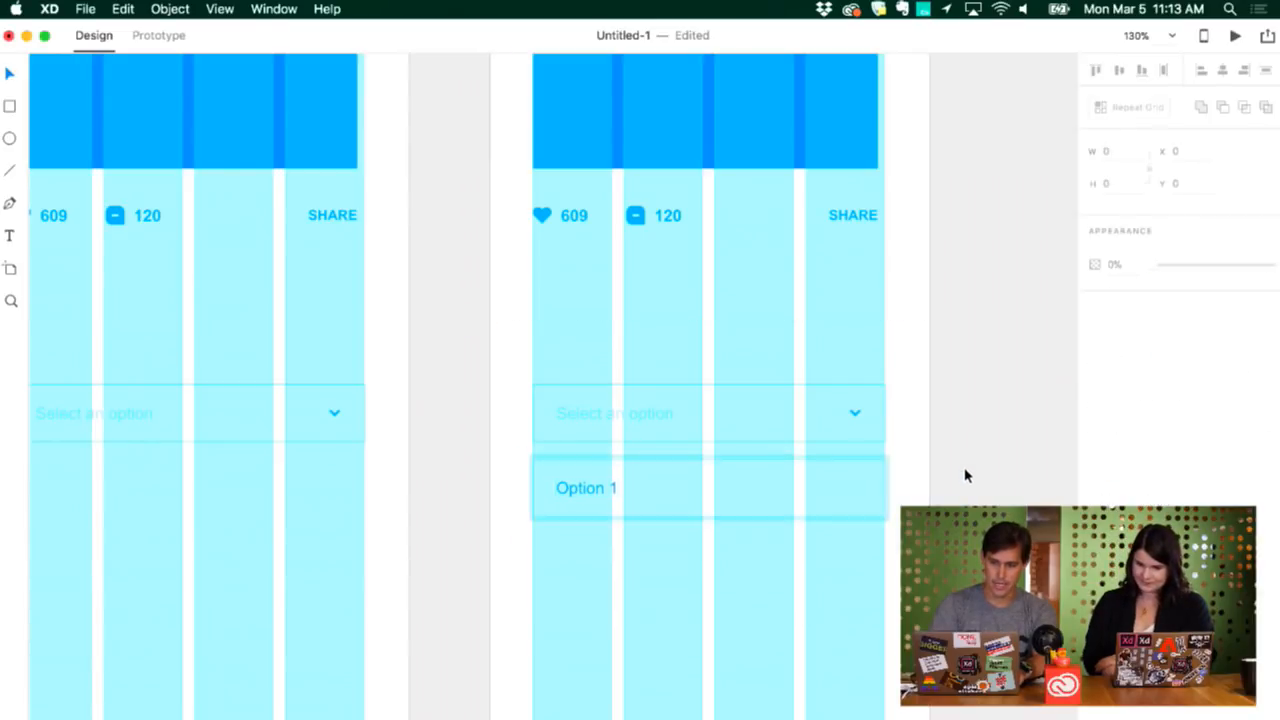
Step: Turn the Option 1 field into a vertical repeat grid of three rows and tighten the gap between the rows
click(560, 478)
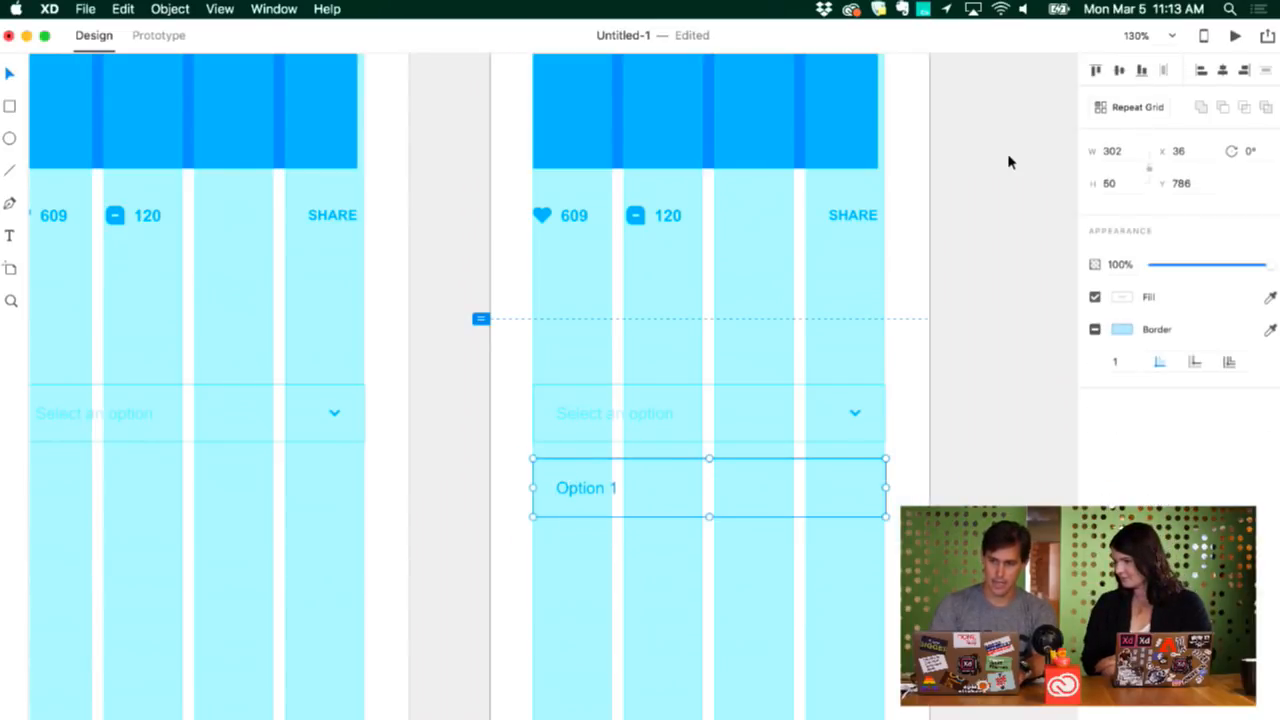
click(1128, 107)
scroll(805, 195, down, 3)
scroll(805, 195, right, 1)
drag(660, 396, 665, 570)
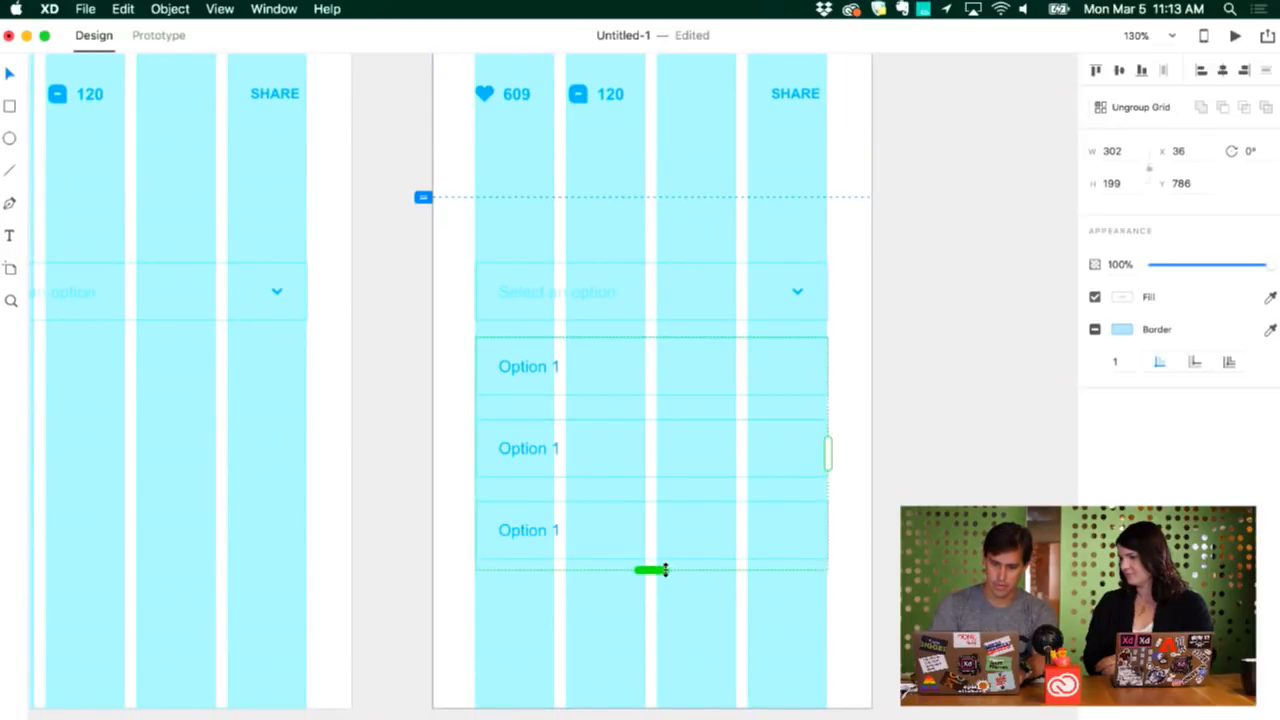
drag(651, 497, 654, 463)
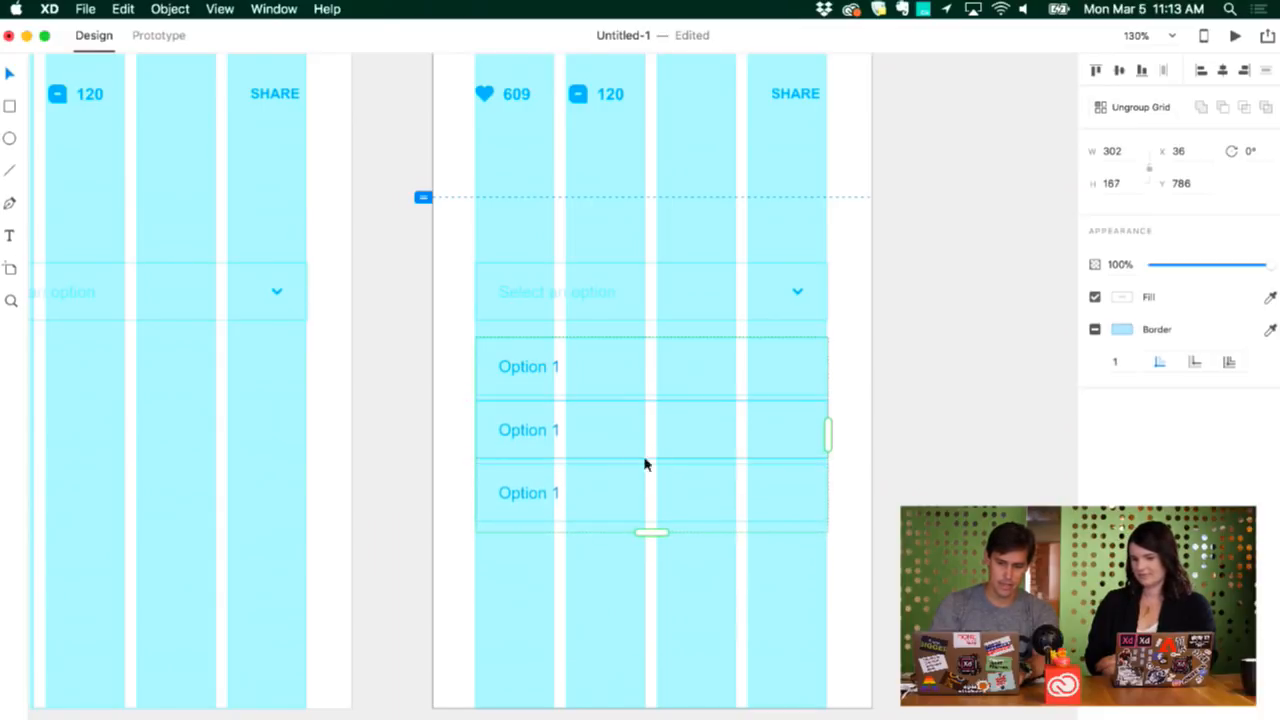
Step: Relabel the second and third rows of the repeat grid as "Option 2" and "Option 3"
double_click(538, 430)
double_click(541, 433)
text(Option 2)
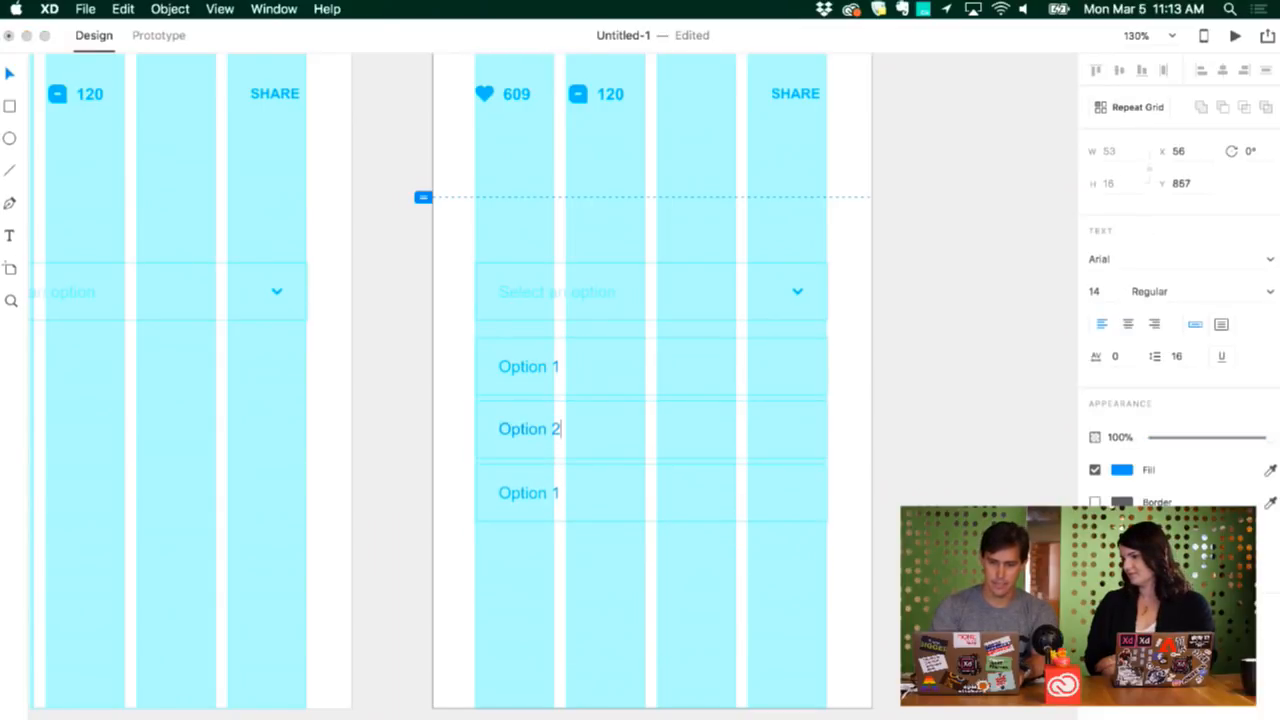
key(Escape)
click(526, 494)
key(Return)
key(Escape)
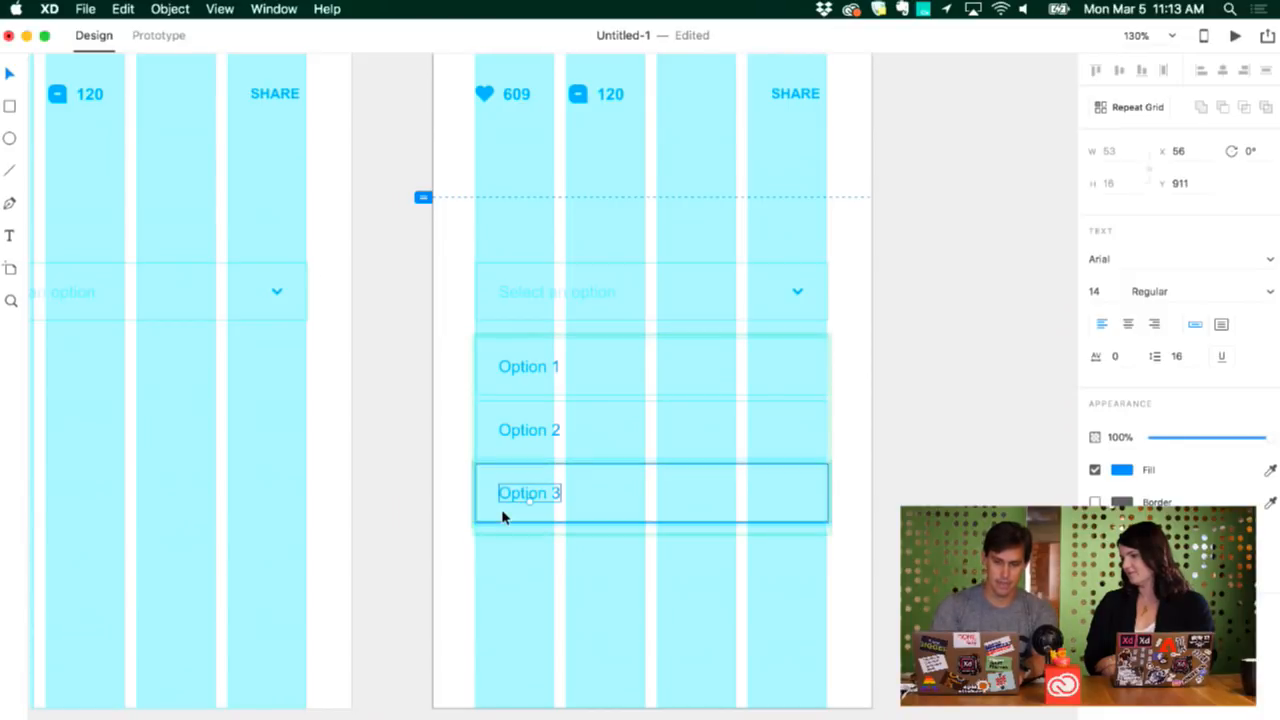
Step: Duplicate the first iPhone artboard to create a third screen beside the one with the option list
scroll(503, 517, down, 5)
scroll(503, 517, up, 3)
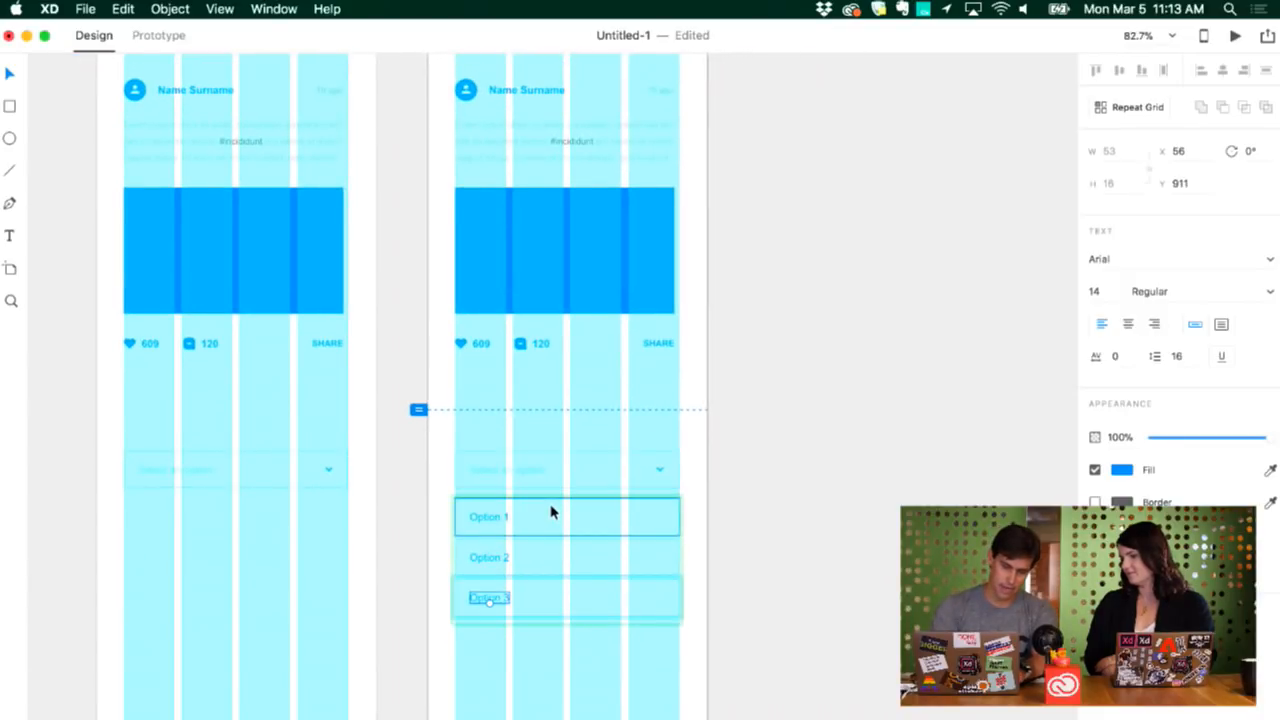
scroll(551, 505, up, 5)
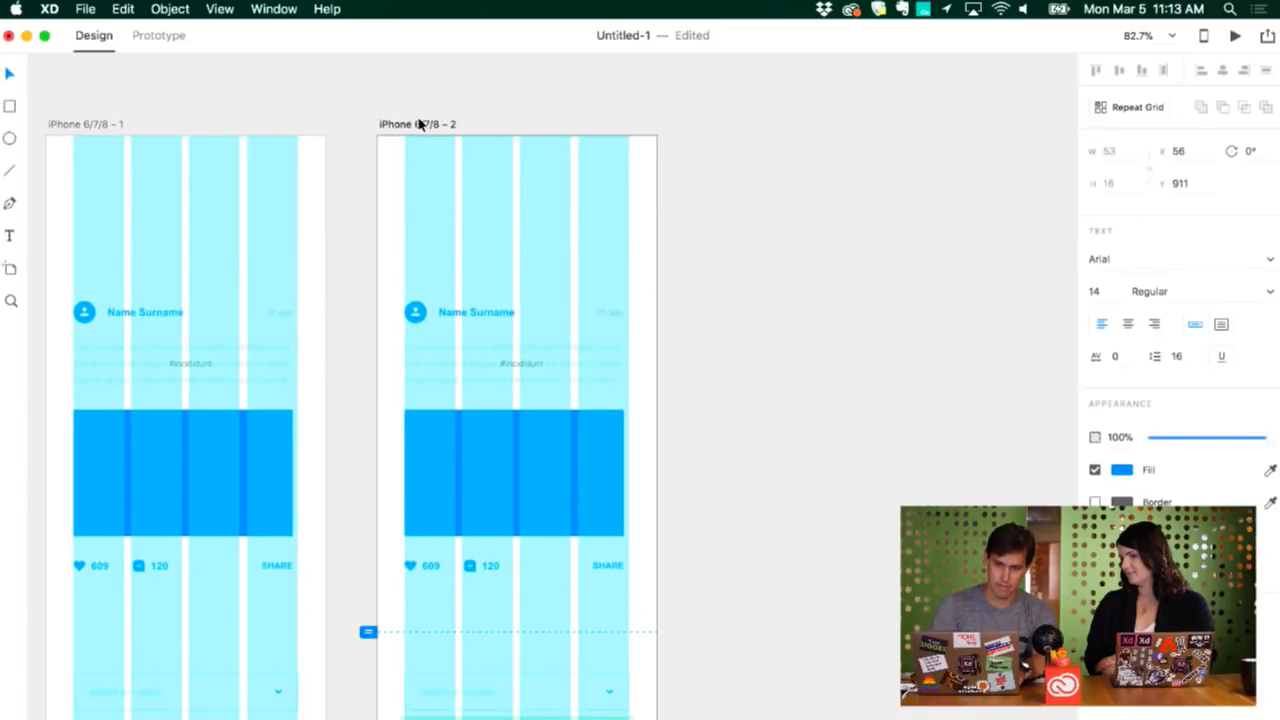
click(407, 126)
click(118, 126)
key(super+d)
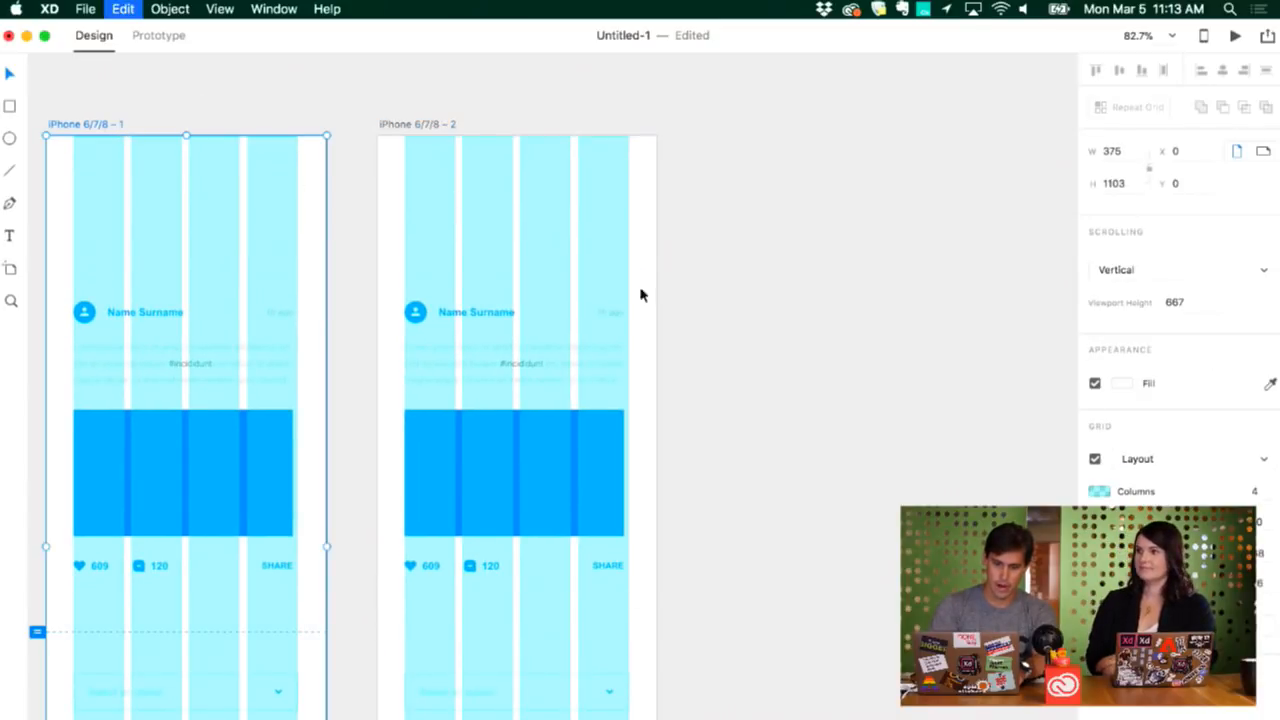
Step: Change the dropdown field's text on the third artboard to "Option 1"
scroll(663, 300, down, 5)
scroll(663, 300, right, 5)
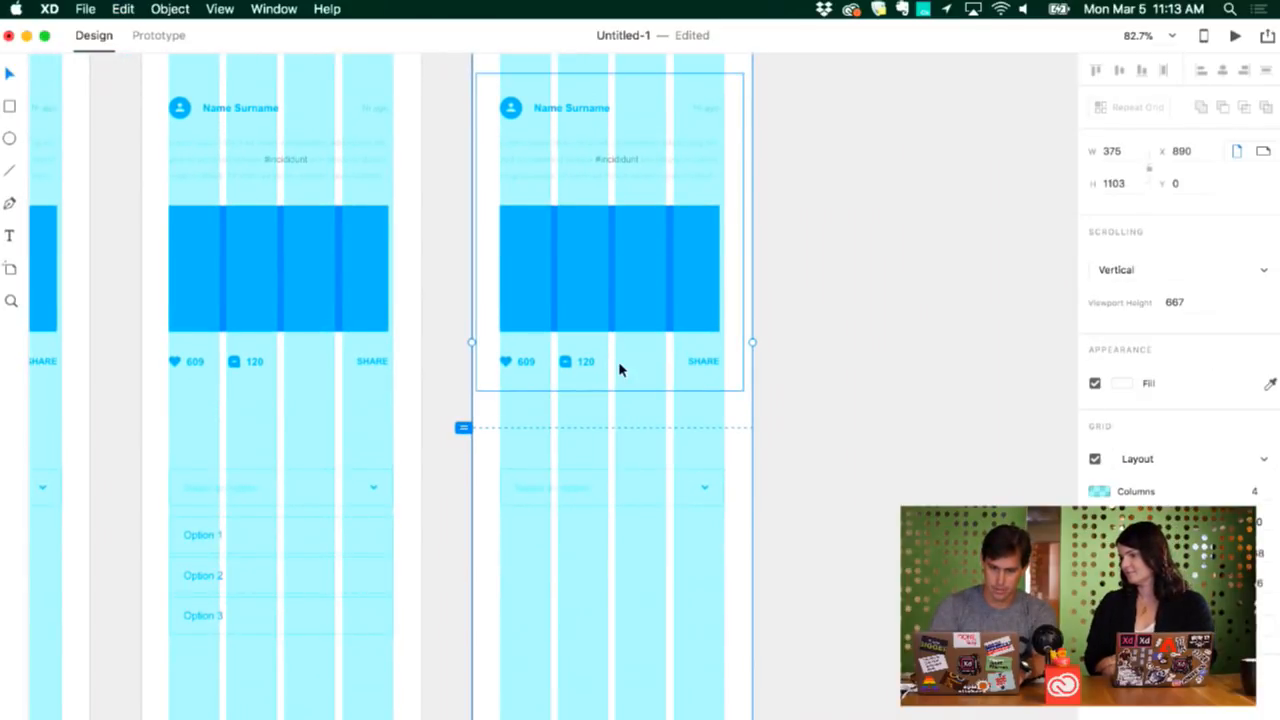
scroll(618, 370, up, 5)
double_click(500, 606)
double_click(501, 604)
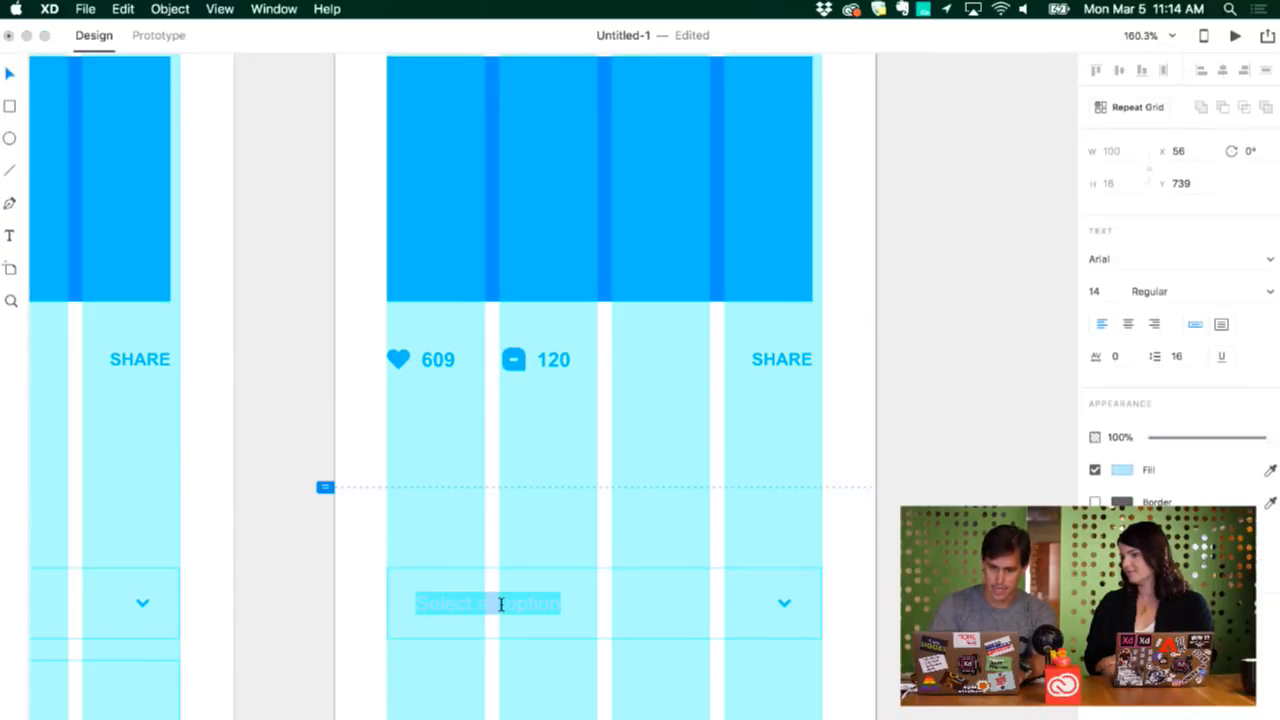
key(BackSpace)
text(Option 1)
key(Escape)
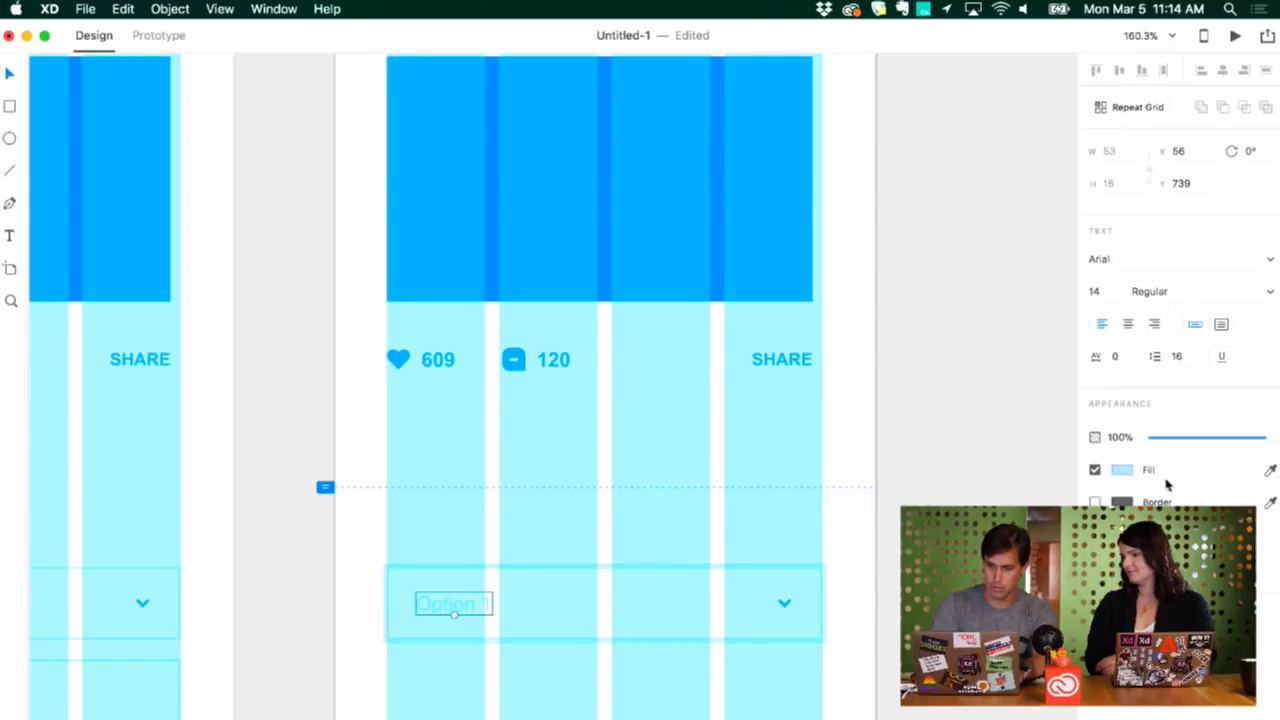
Step: Sample the image block's darker blue as the fill of the third artboard's Option 1 text and deselect it
click(1270, 470)
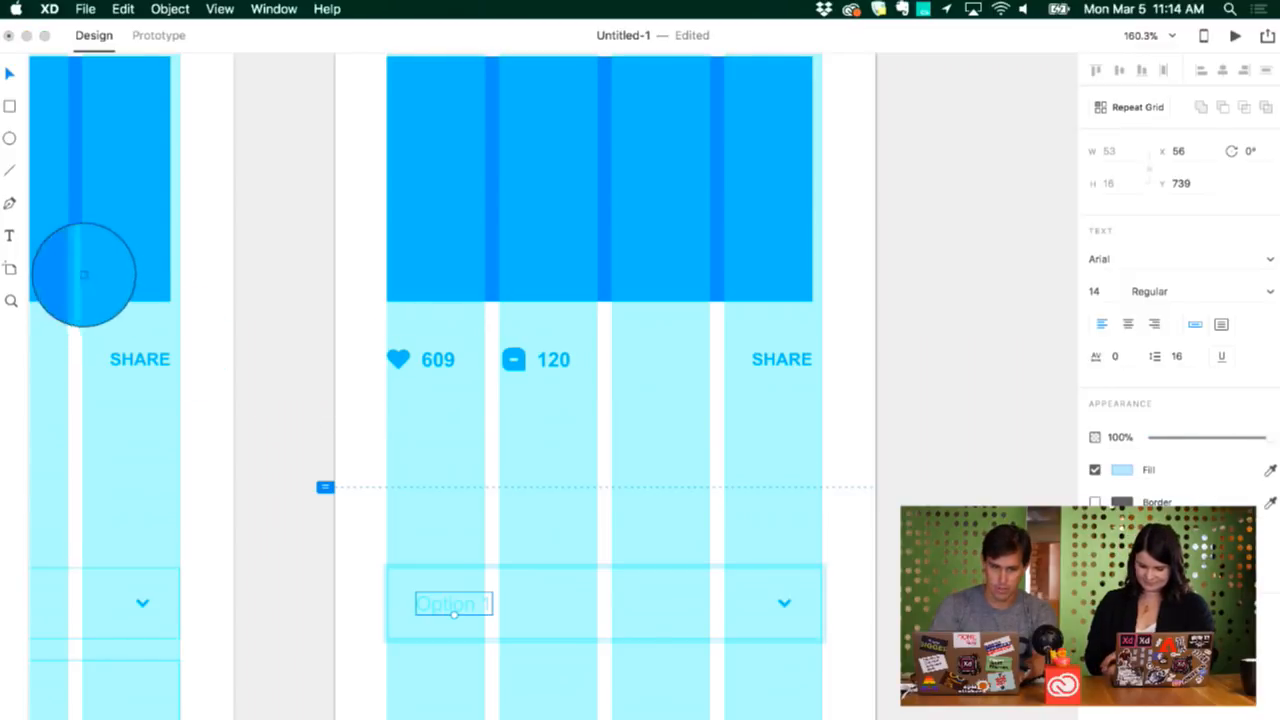
click(67, 265)
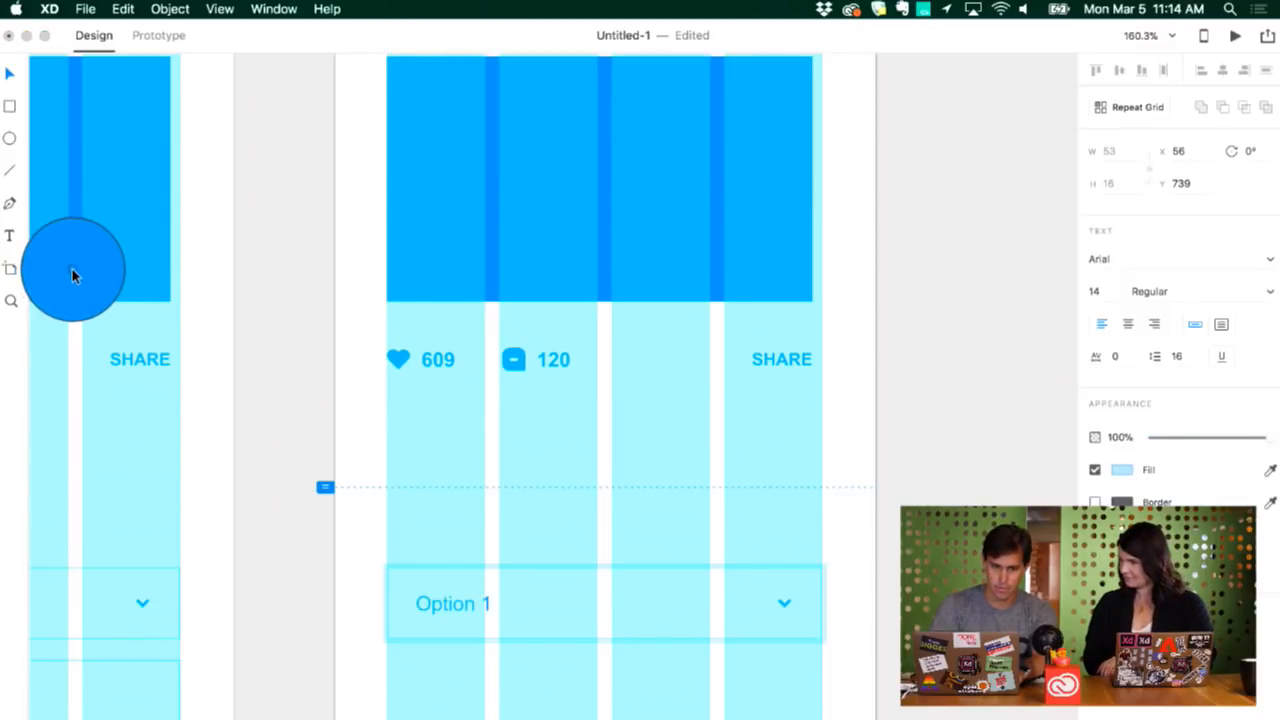
click(290, 502)
Step: In Prototype mode, link the first artboard's dropdown field to iPhone 6/7/8 – 2 and the second artboard's Option 1 row to iPhone 6/7/8 – 3
scroll(286, 502, down, 10)
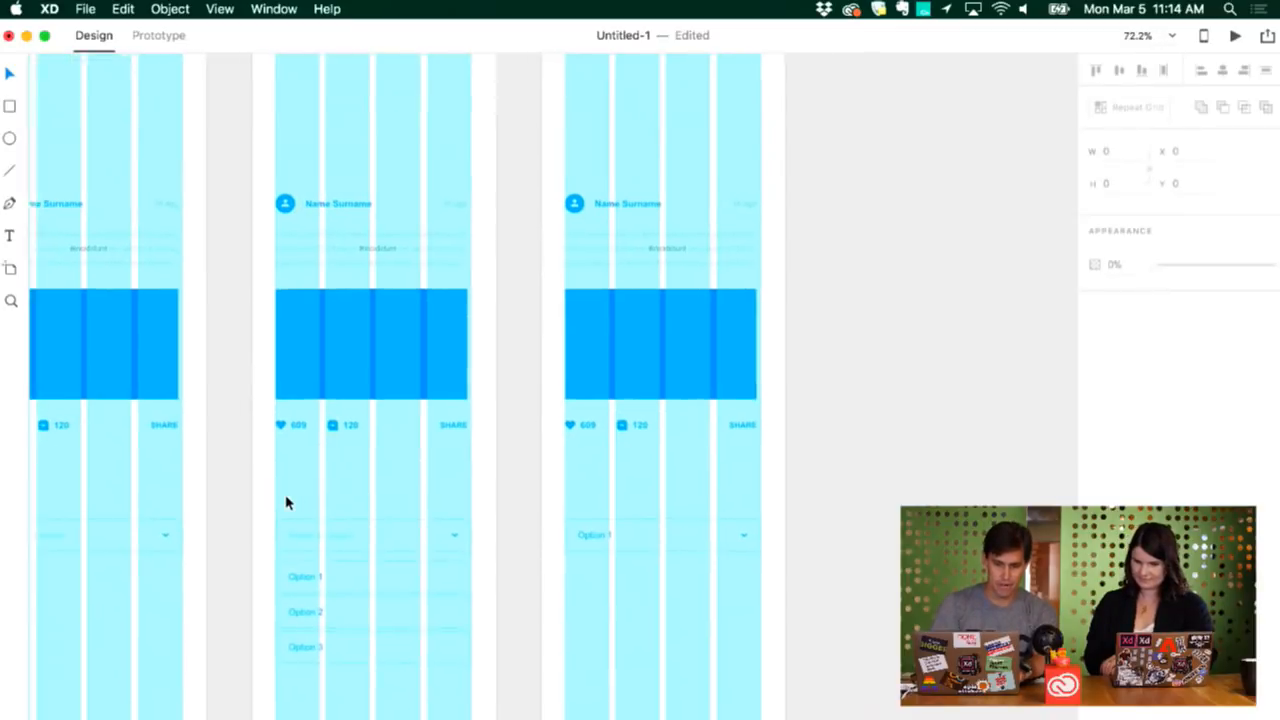
scroll(286, 502, down, 3)
scroll(234, 380, up, 2)
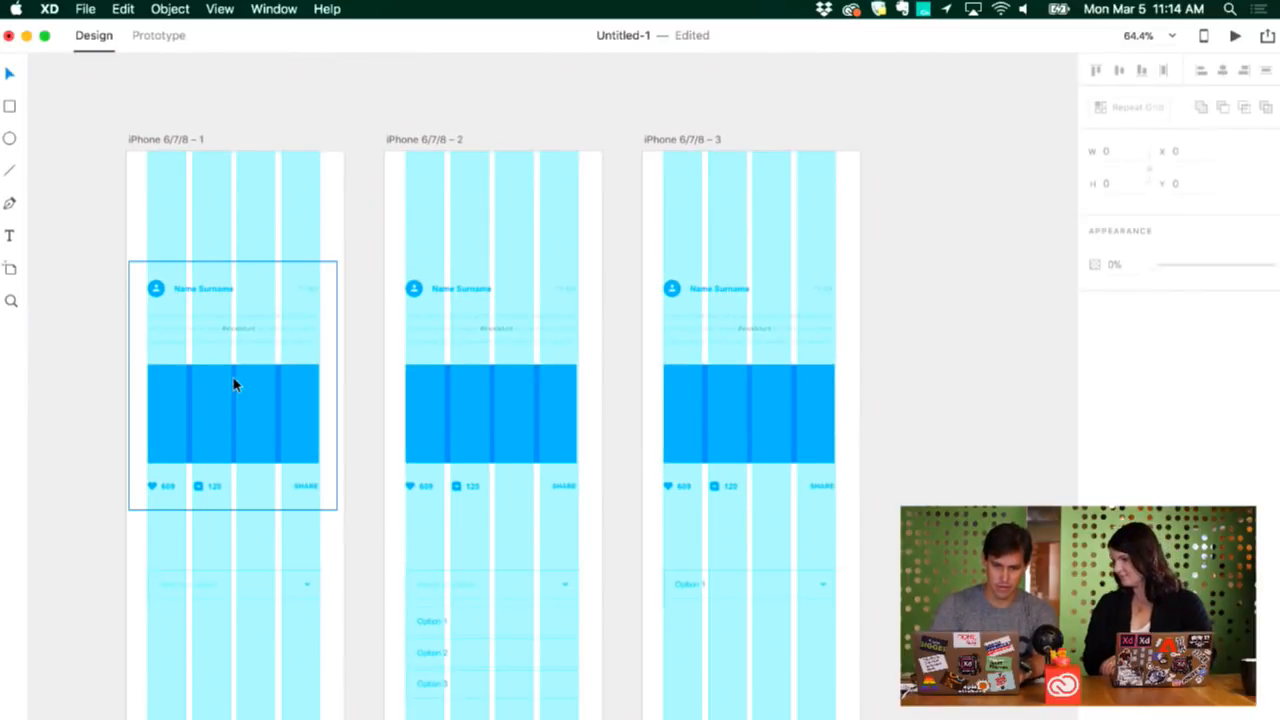
click(160, 141)
scroll(162, 143, down, 3)
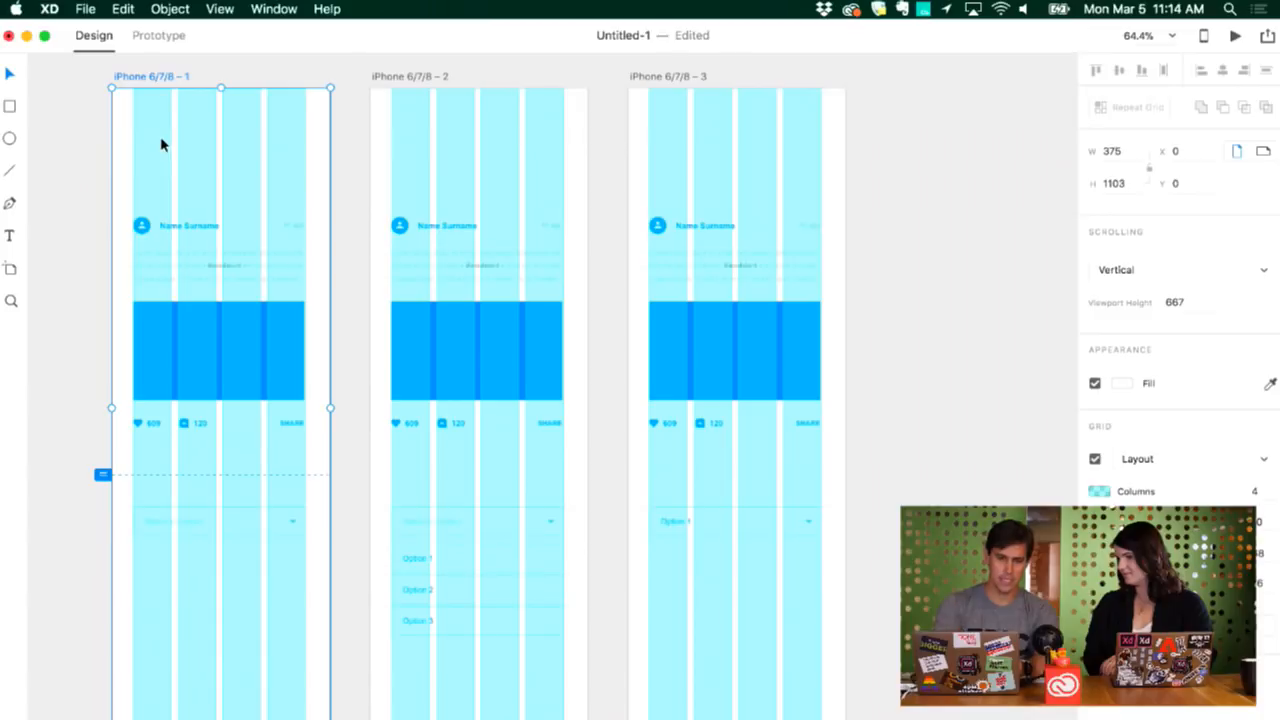
click(155, 36)
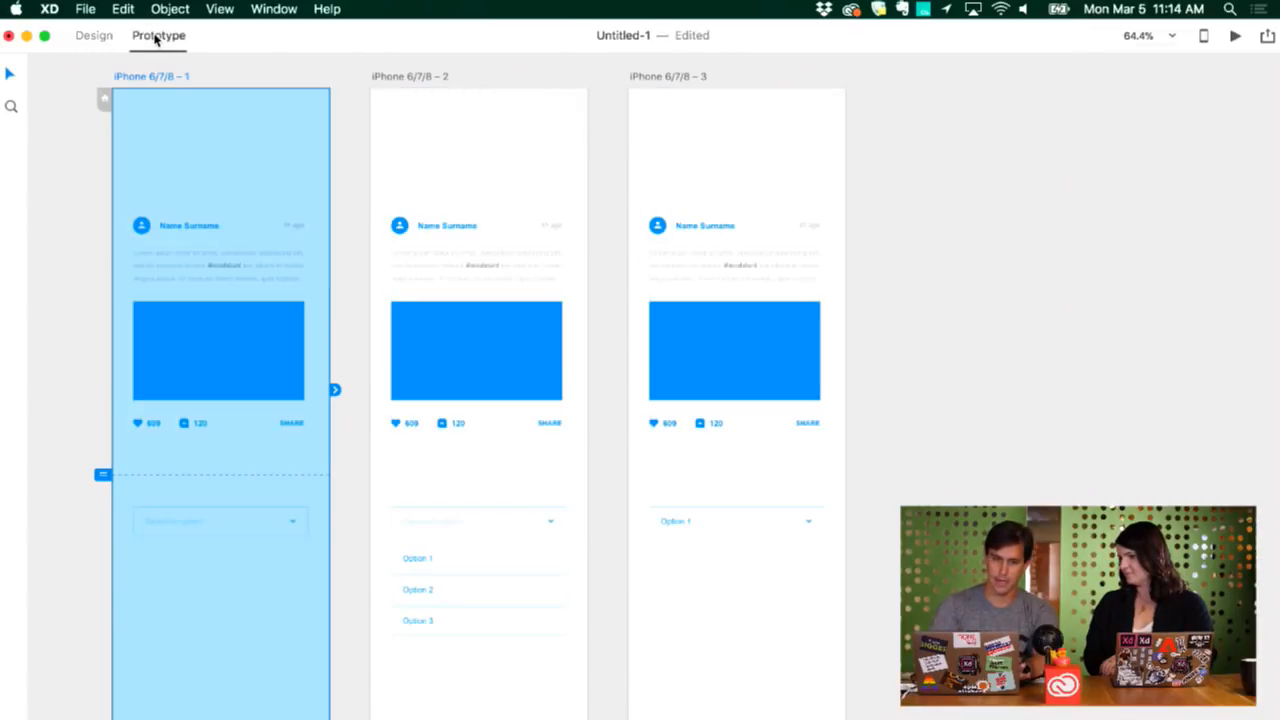
click(249, 525)
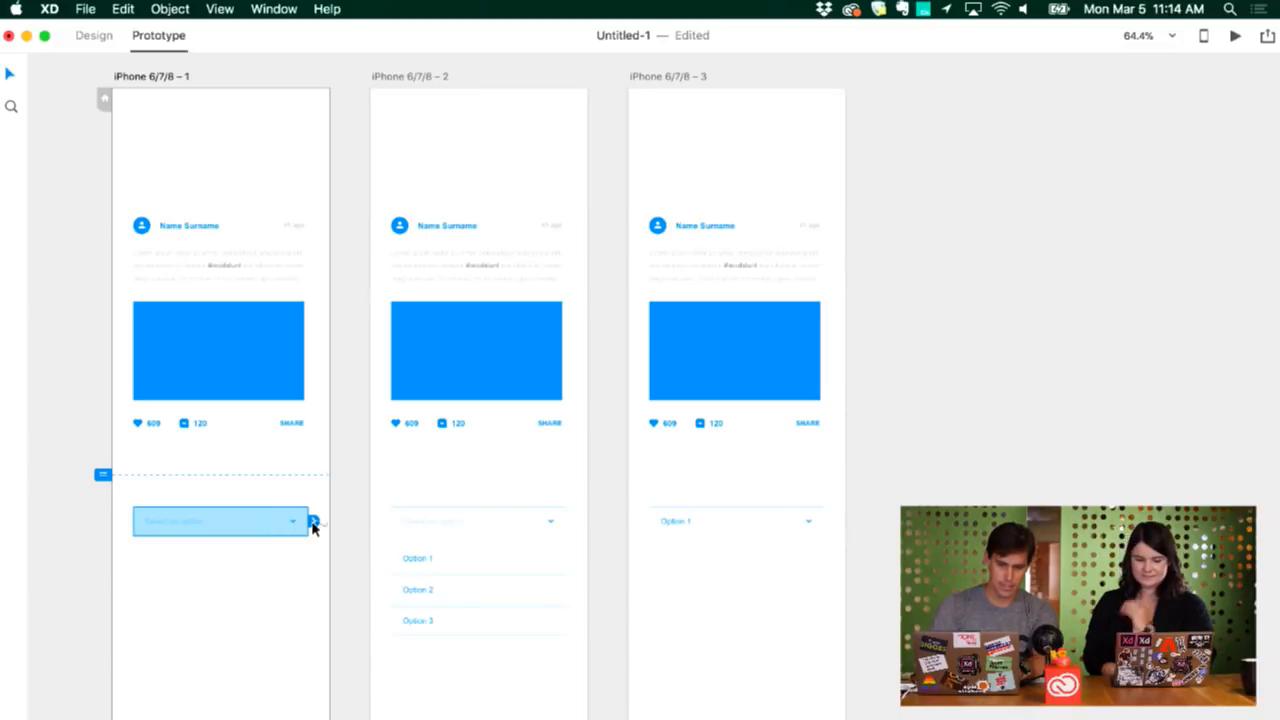
drag(313, 522, 387, 580)
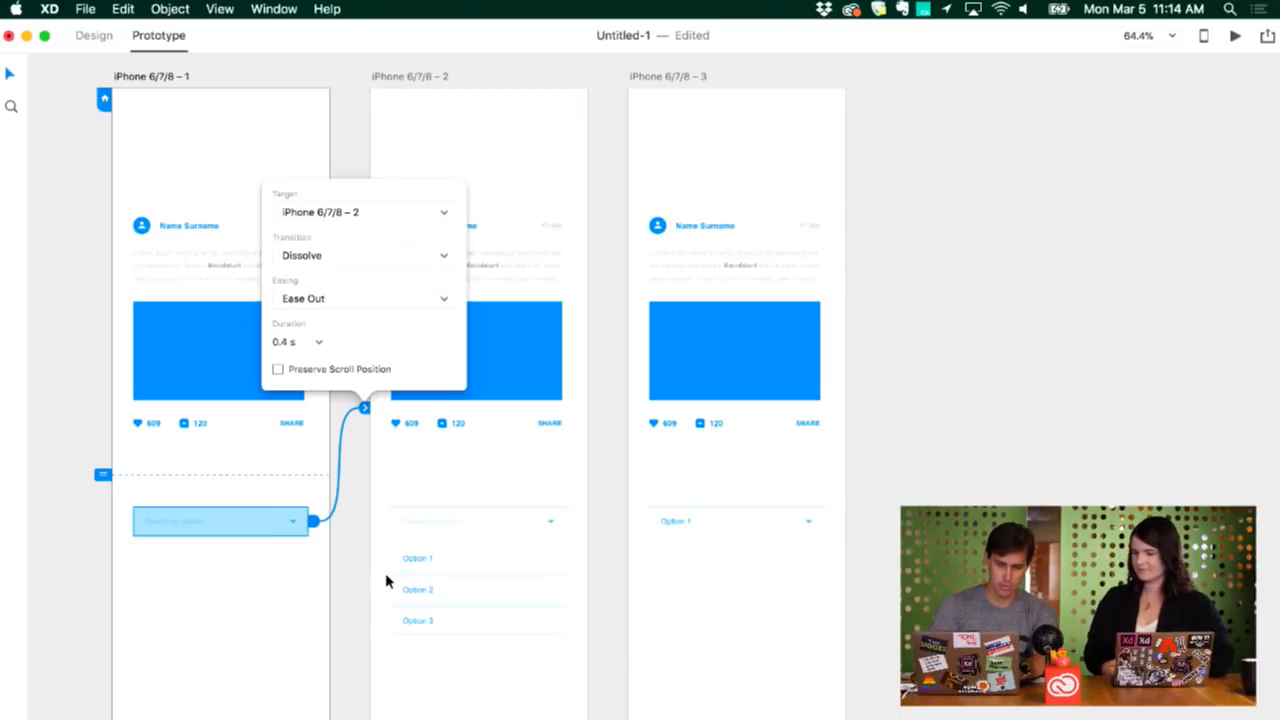
double_click(474, 567)
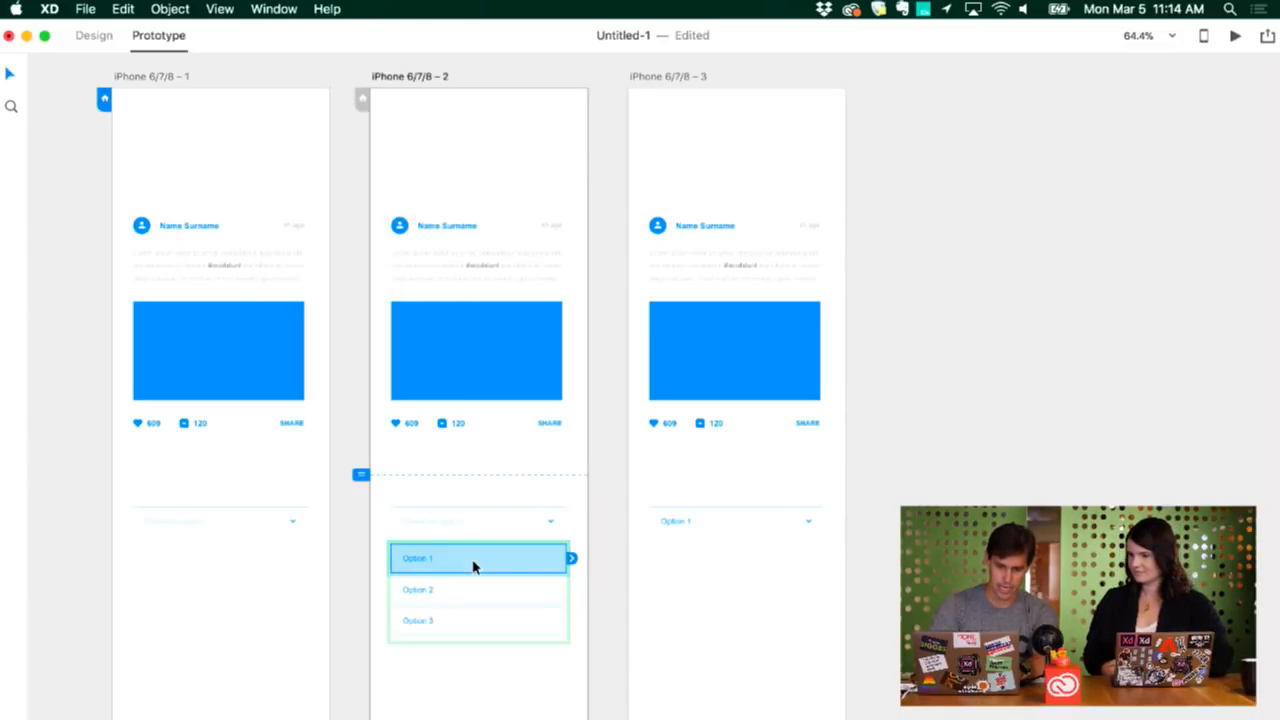
drag(580, 557, 636, 538)
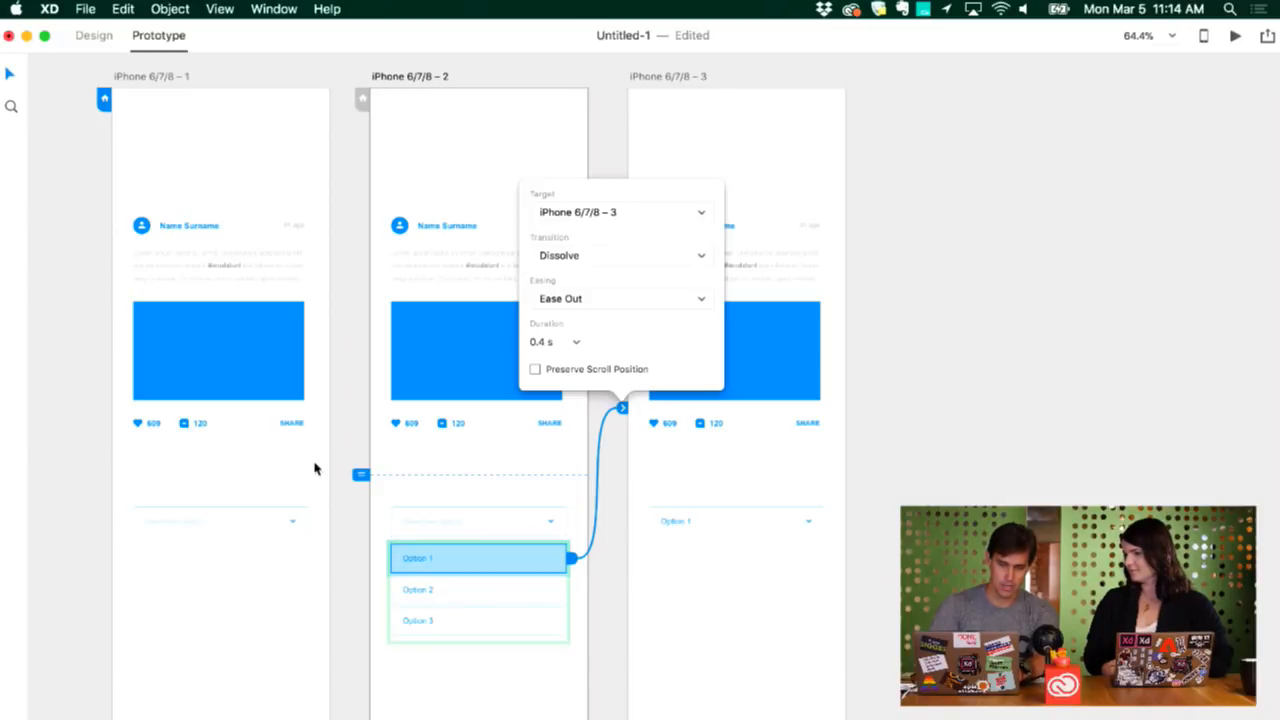
Step: Preview the prototype from the first artboard and test the dropdown field beneath the post
click(264, 526)
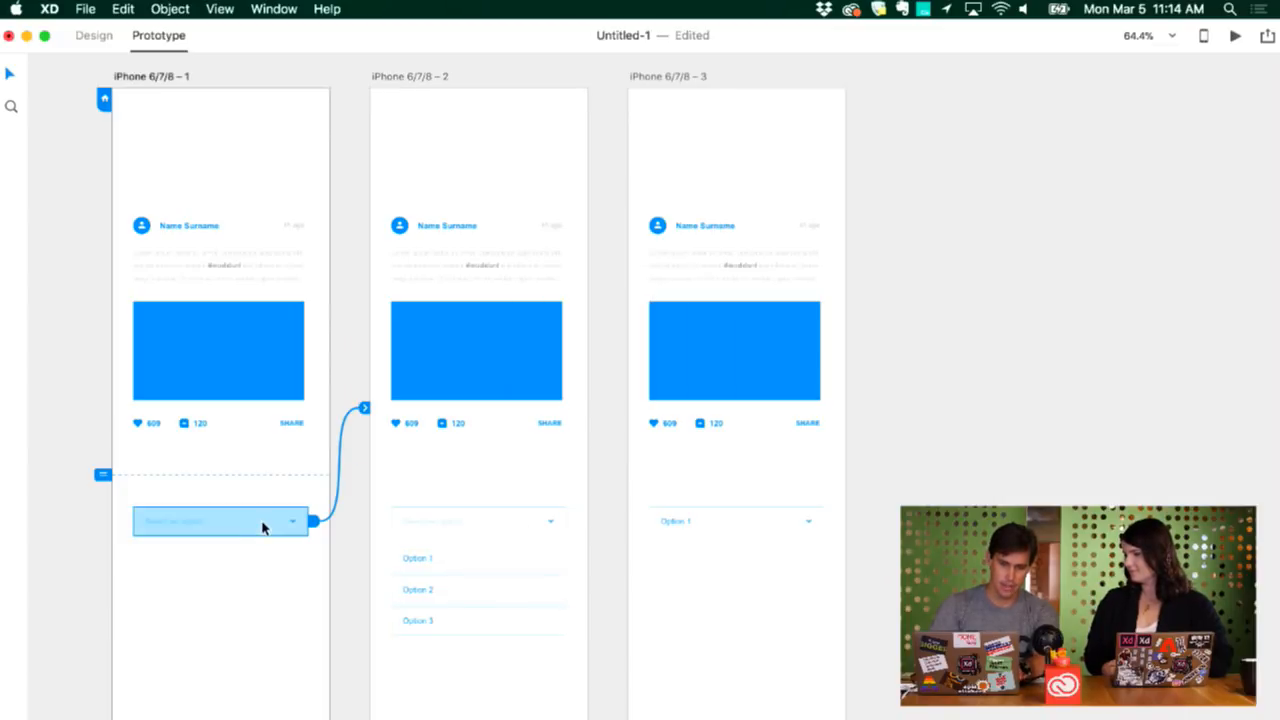
click(1235, 37)
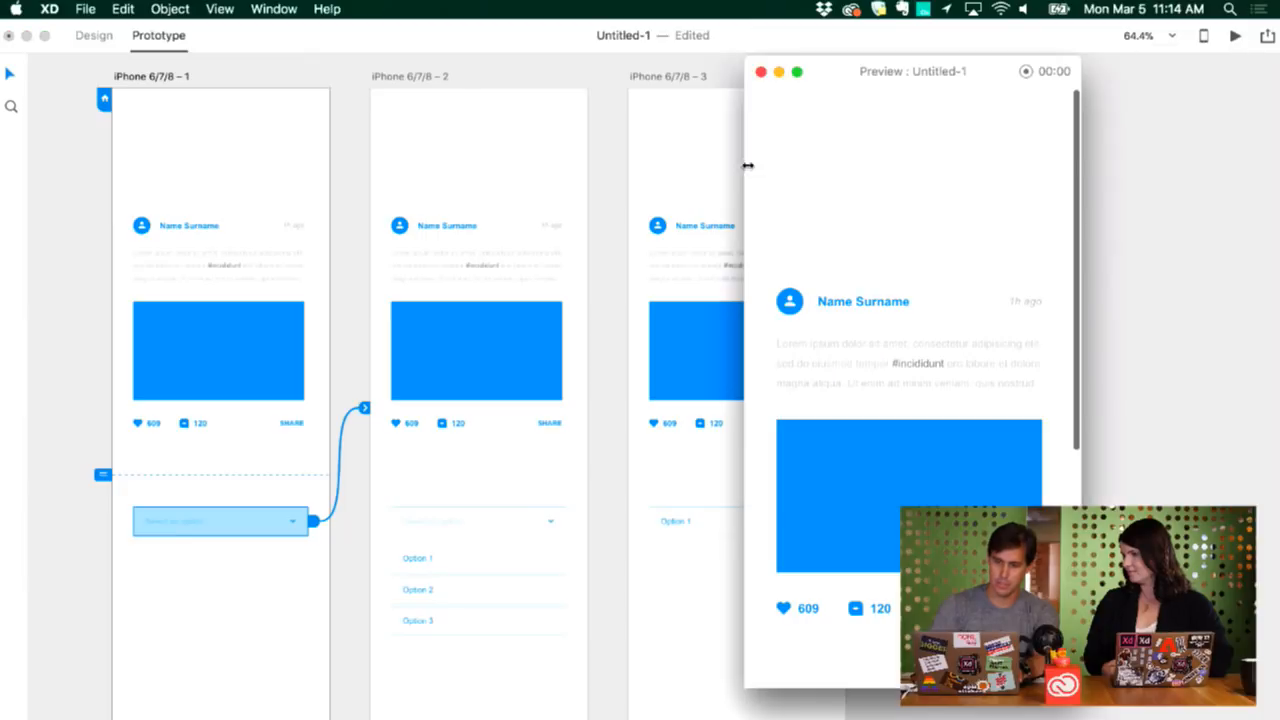
drag(851, 89, 949, 139)
scroll(954, 338, down, 5)
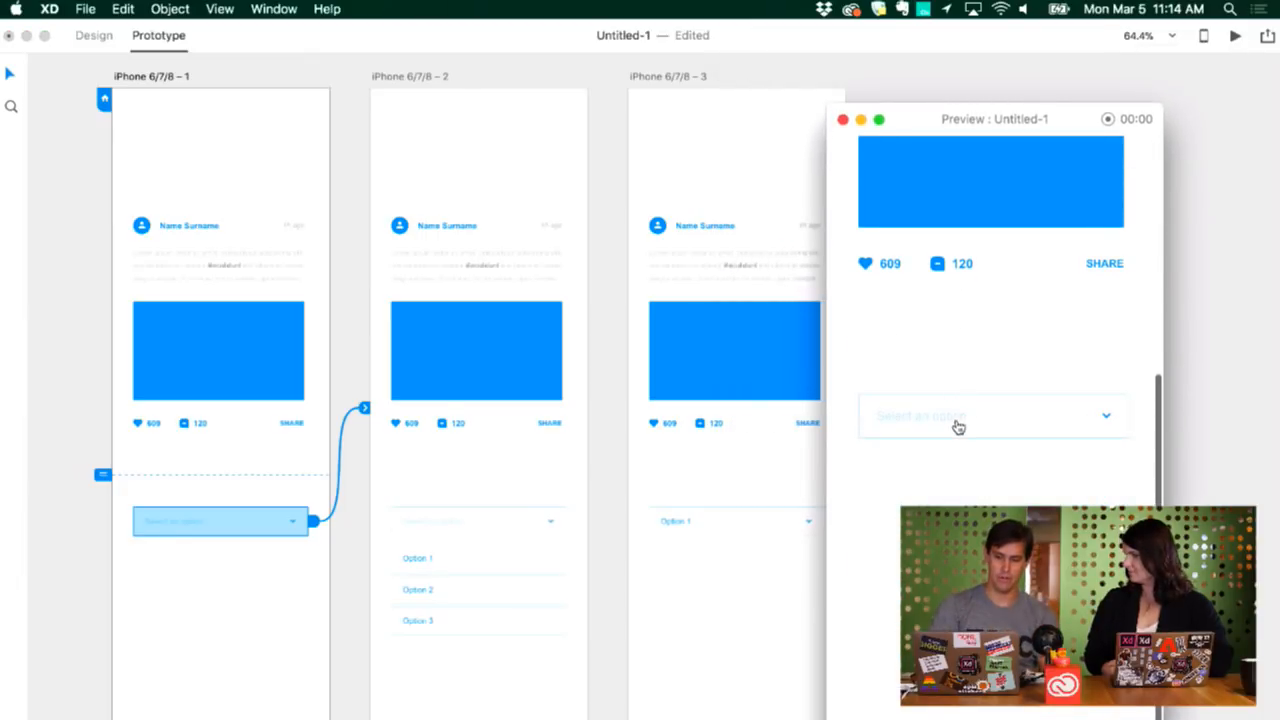
click(955, 424)
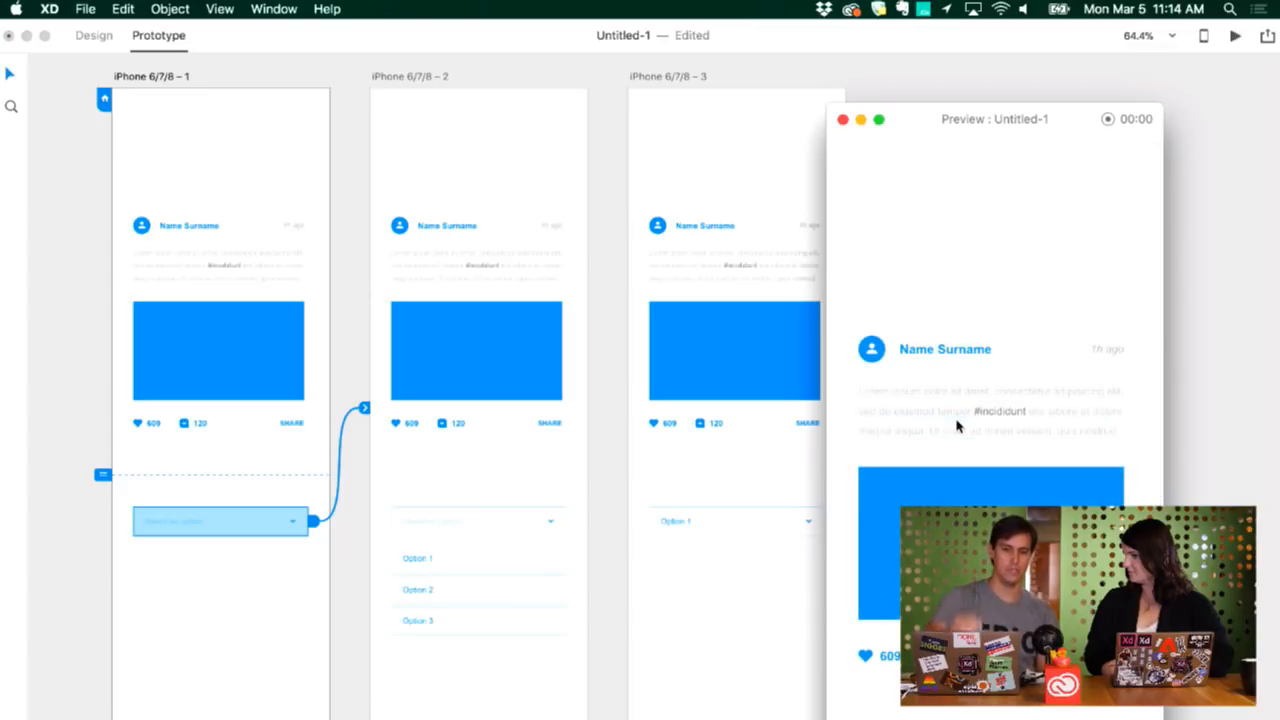
Step: Enable Preserve Scroll Position on the first artboard's dropdown link to iPhone 6/7/8 – 2 and retest the dropdown in the preview
click(364, 409)
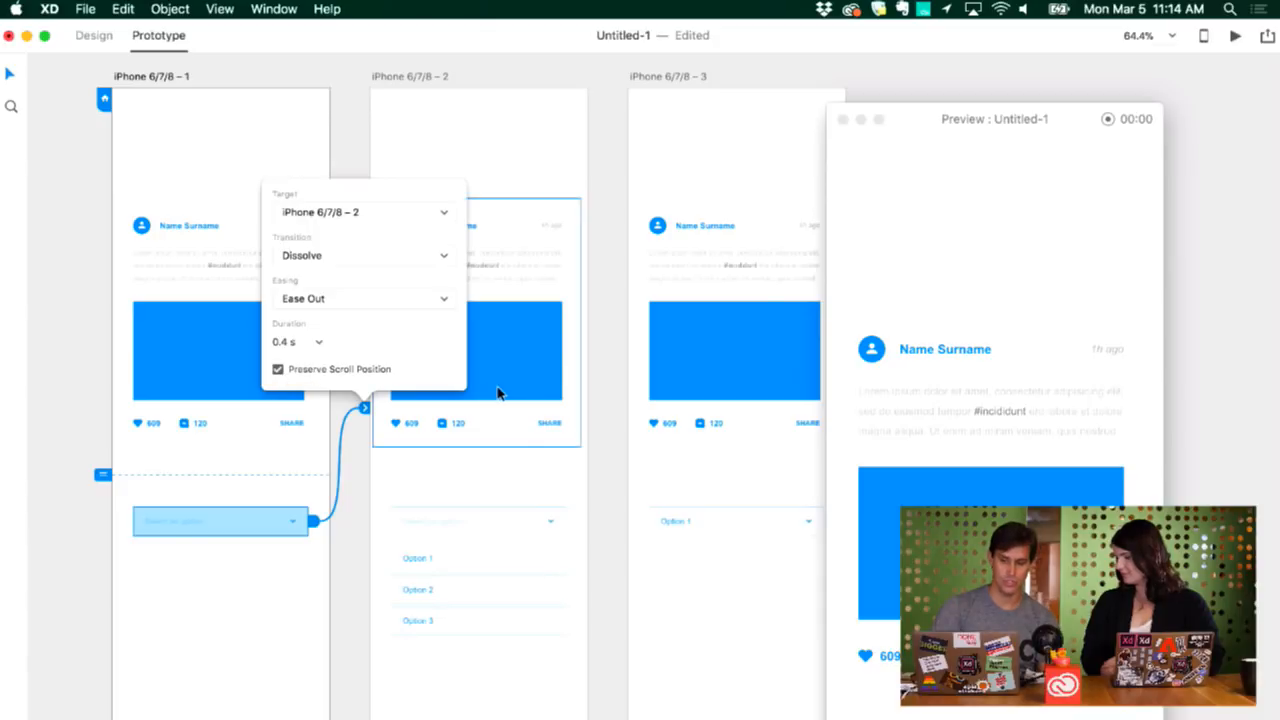
click(1005, 463)
scroll(1010, 465, down, 5)
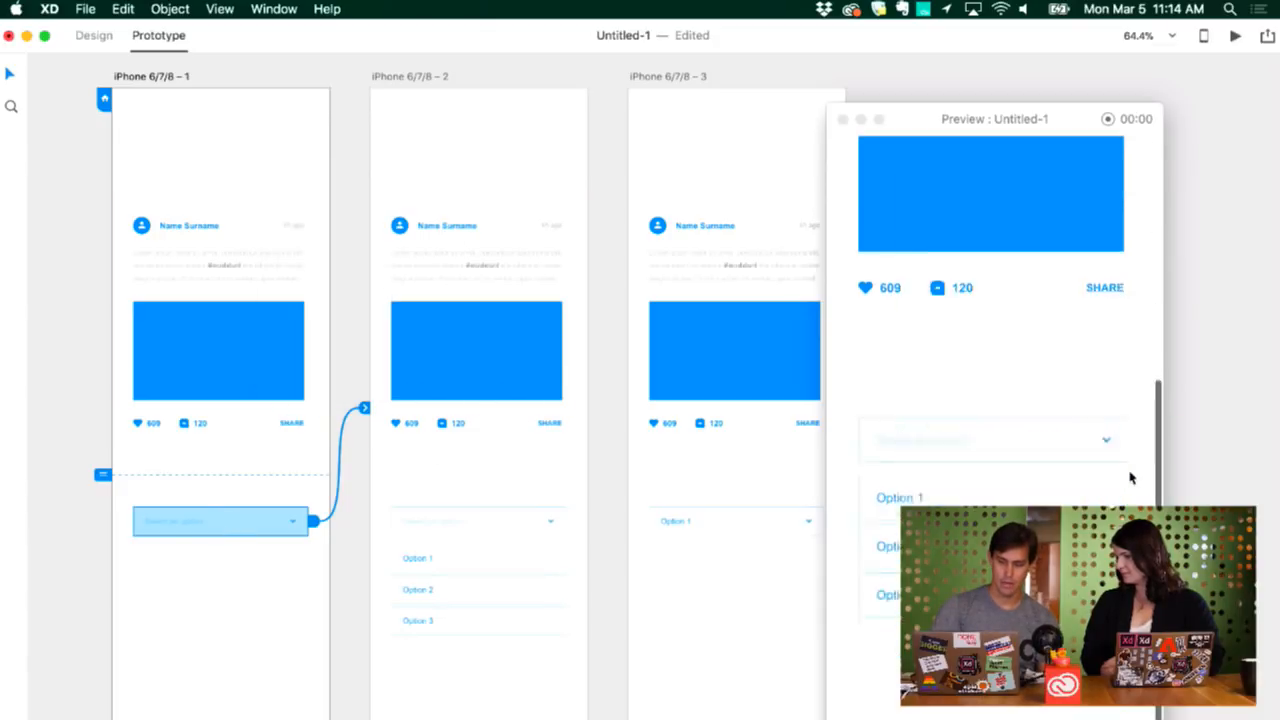
click(289, 357)
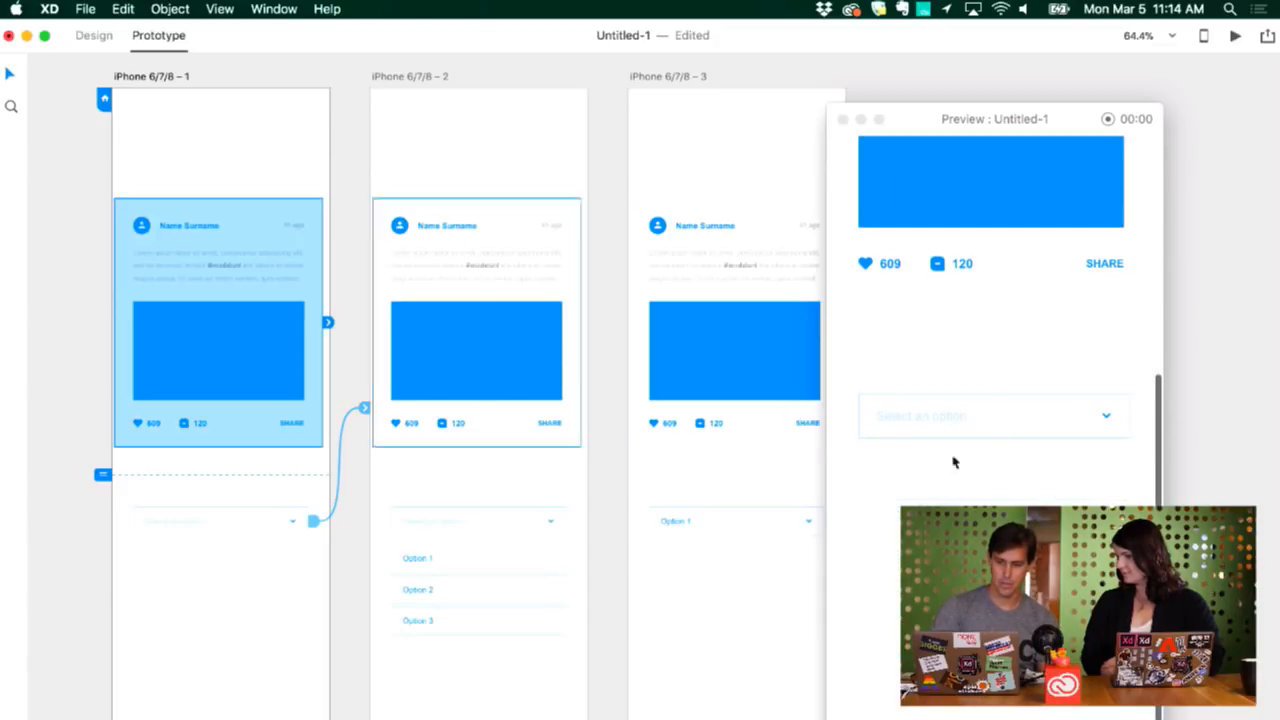
click(992, 427)
click(990, 425)
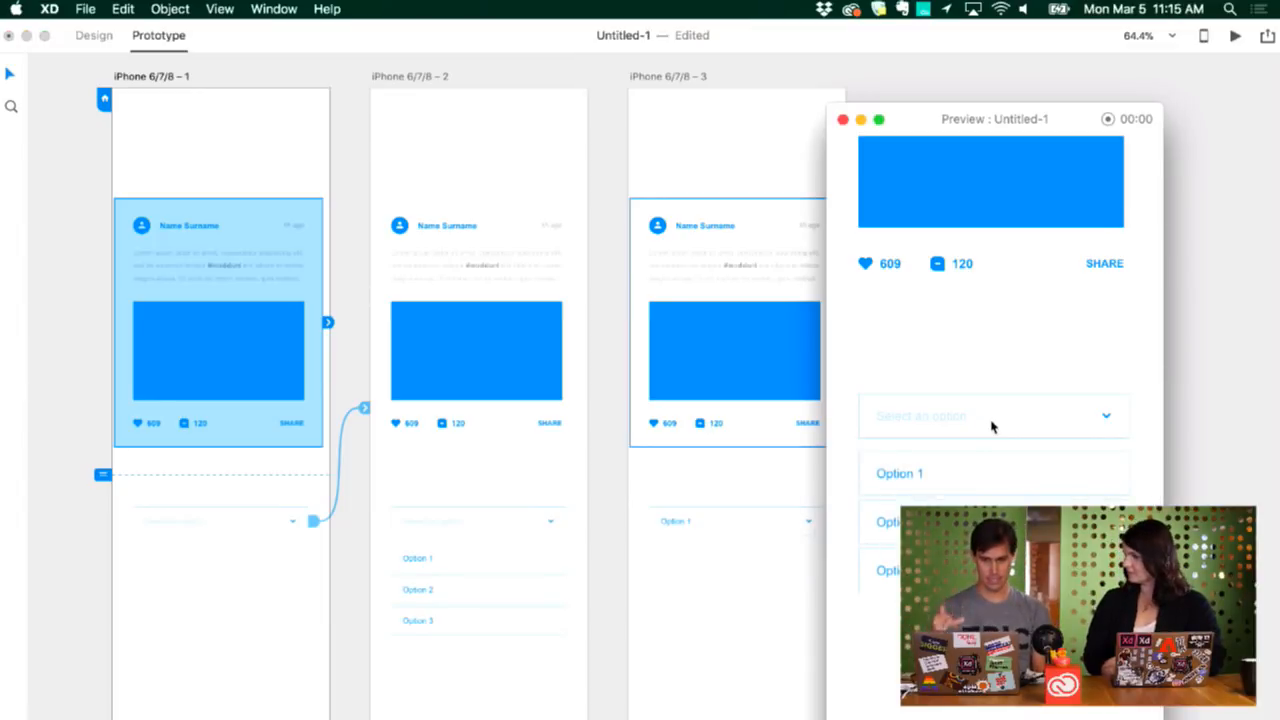
Step: Enable Preserve Scroll Position on the Option 1 link and link the second artboard's dropdown field back to iPhone 6/7/8 – 1
click(620, 360)
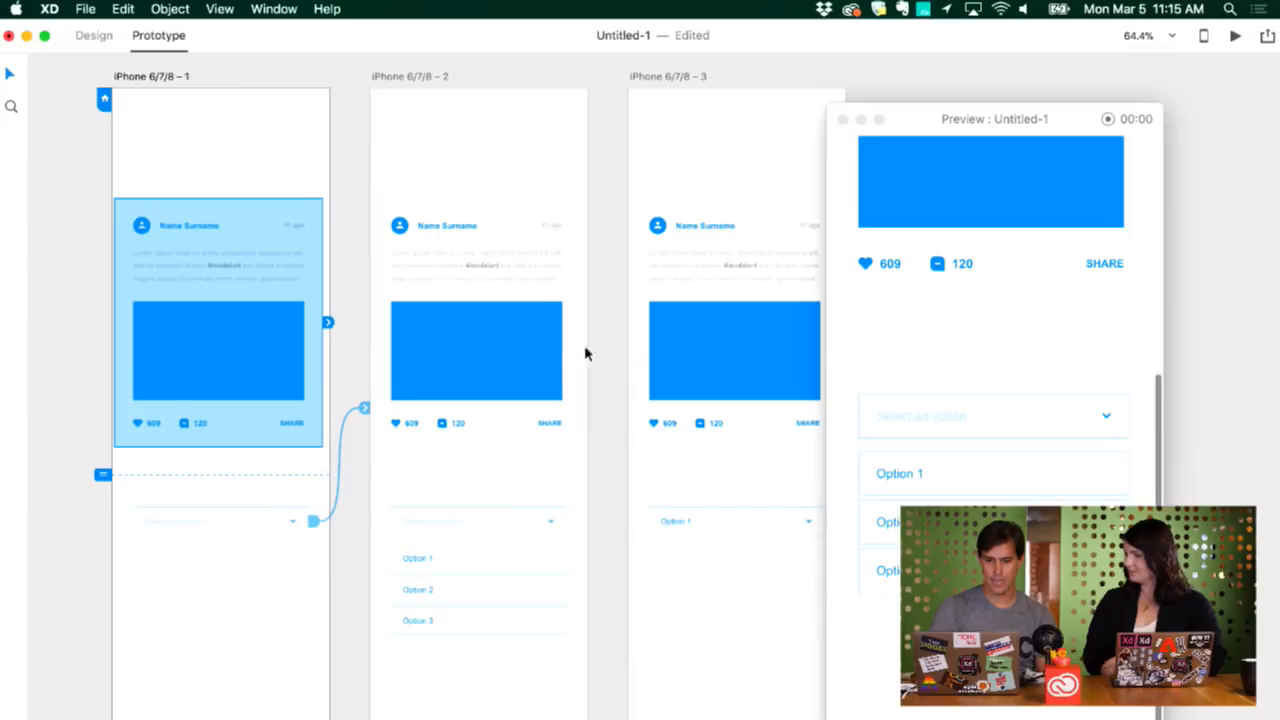
click(500, 525)
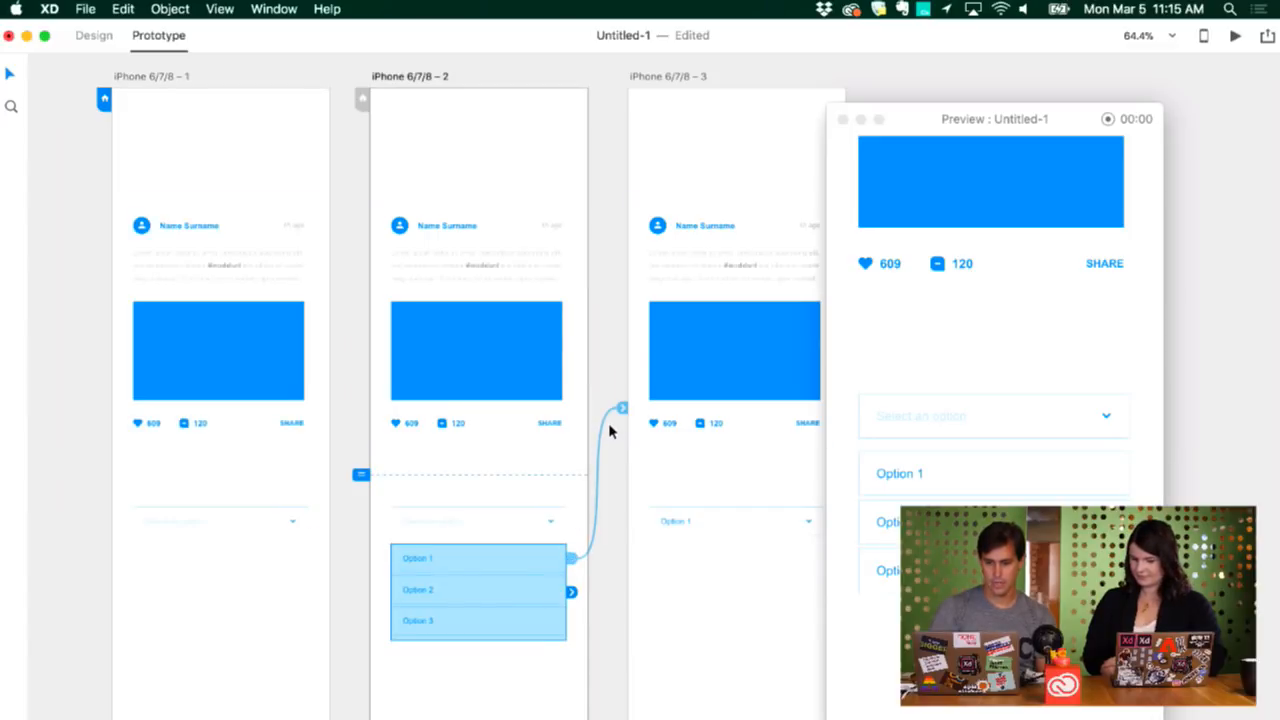
click(622, 410)
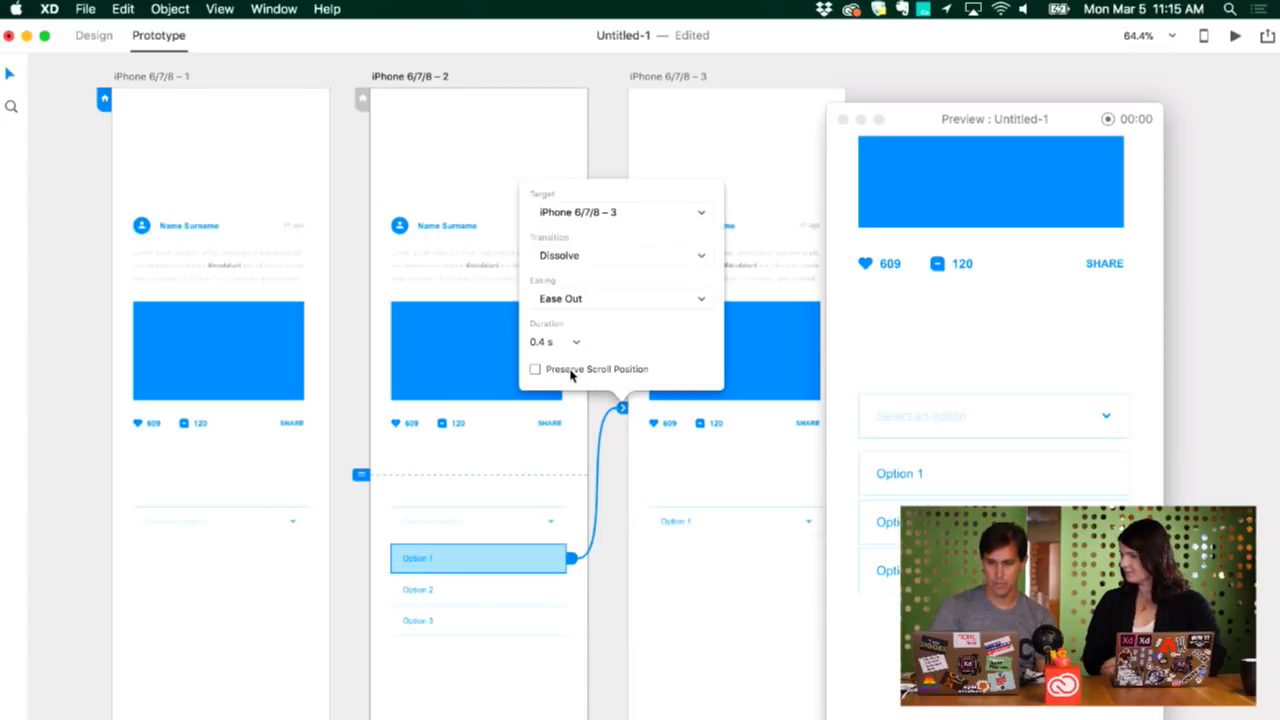
click(571, 371)
click(475, 527)
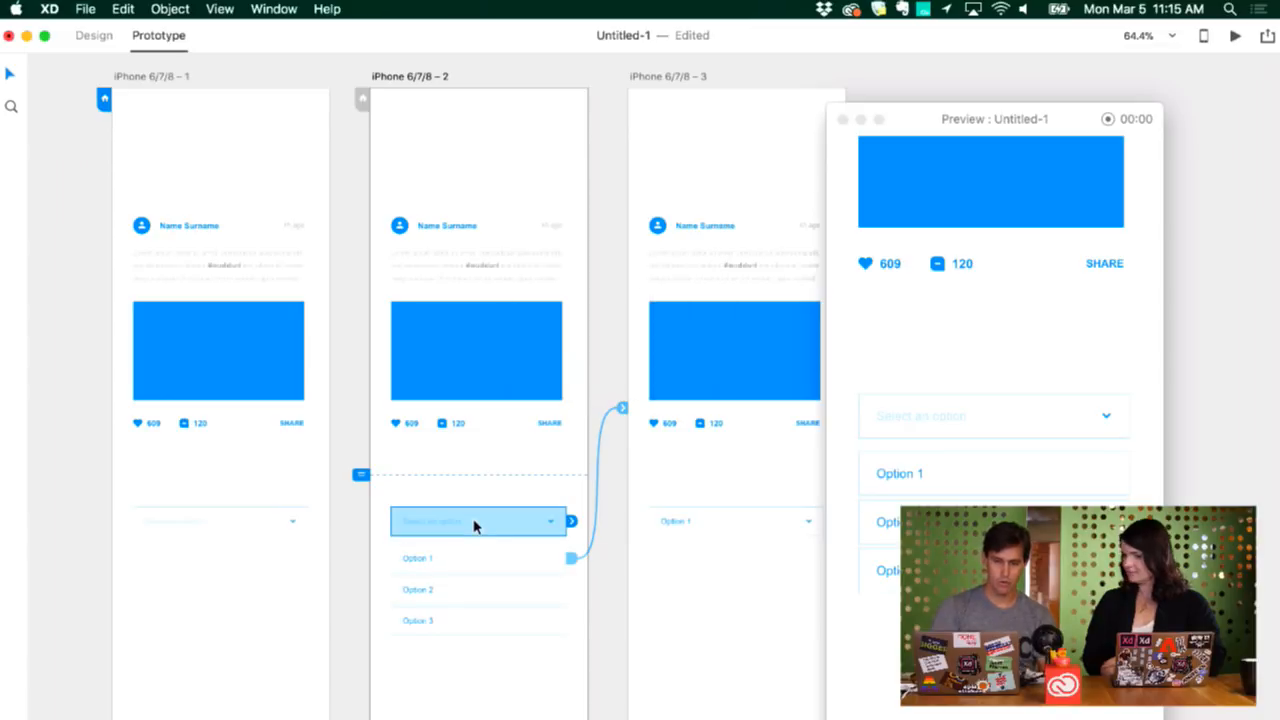
drag(571, 521, 254, 593)
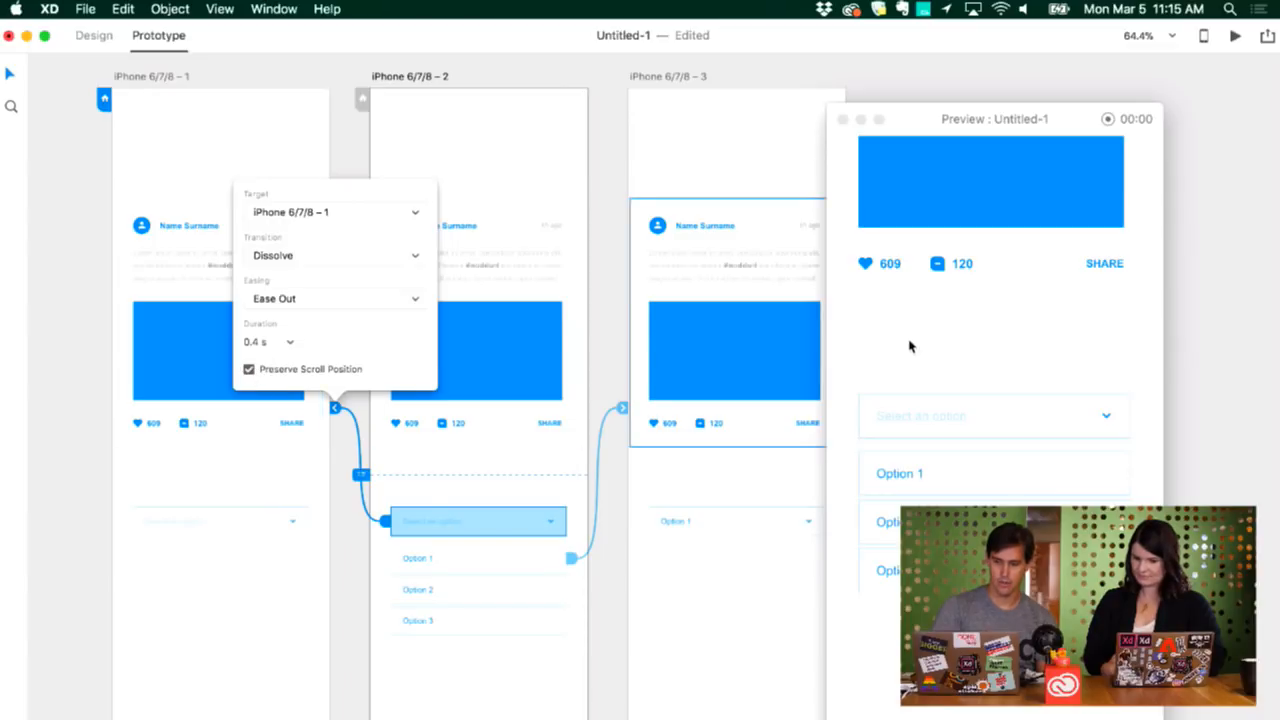
Step: Test the dropdown in the preview from the first artboard, opening the list and choosing Option 1, and close the preview
click(253, 526)
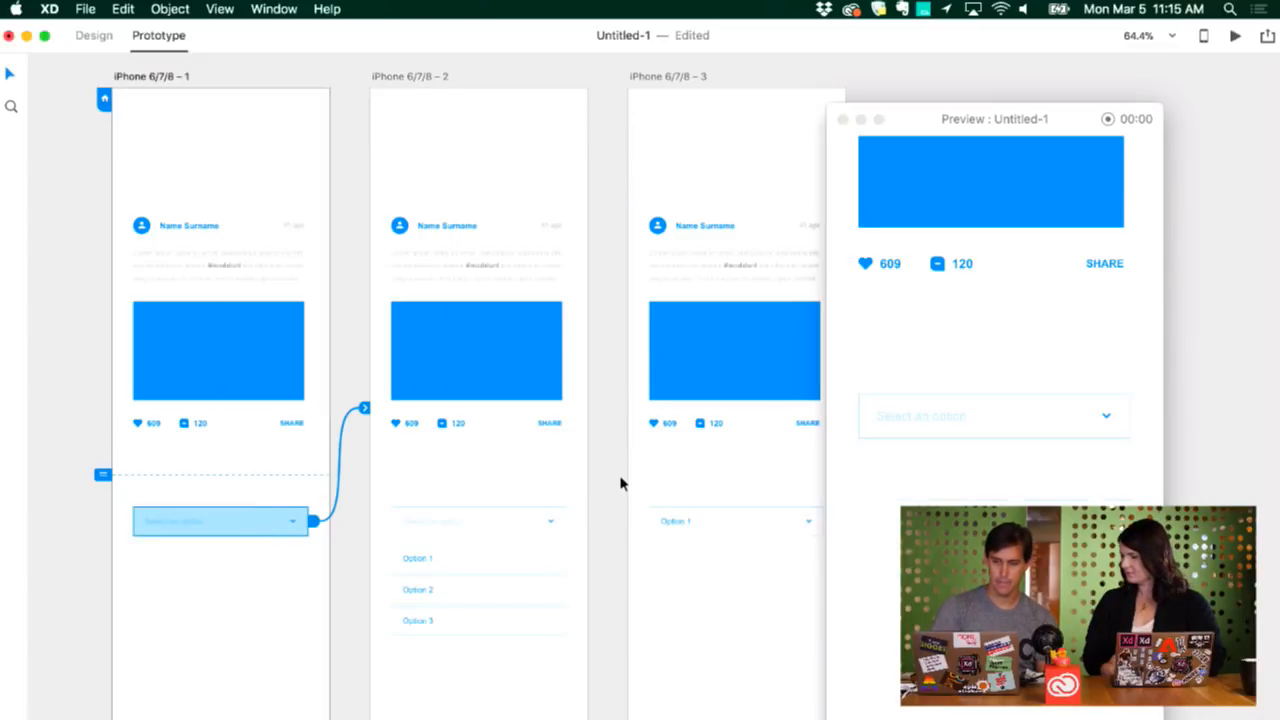
click(1000, 410)
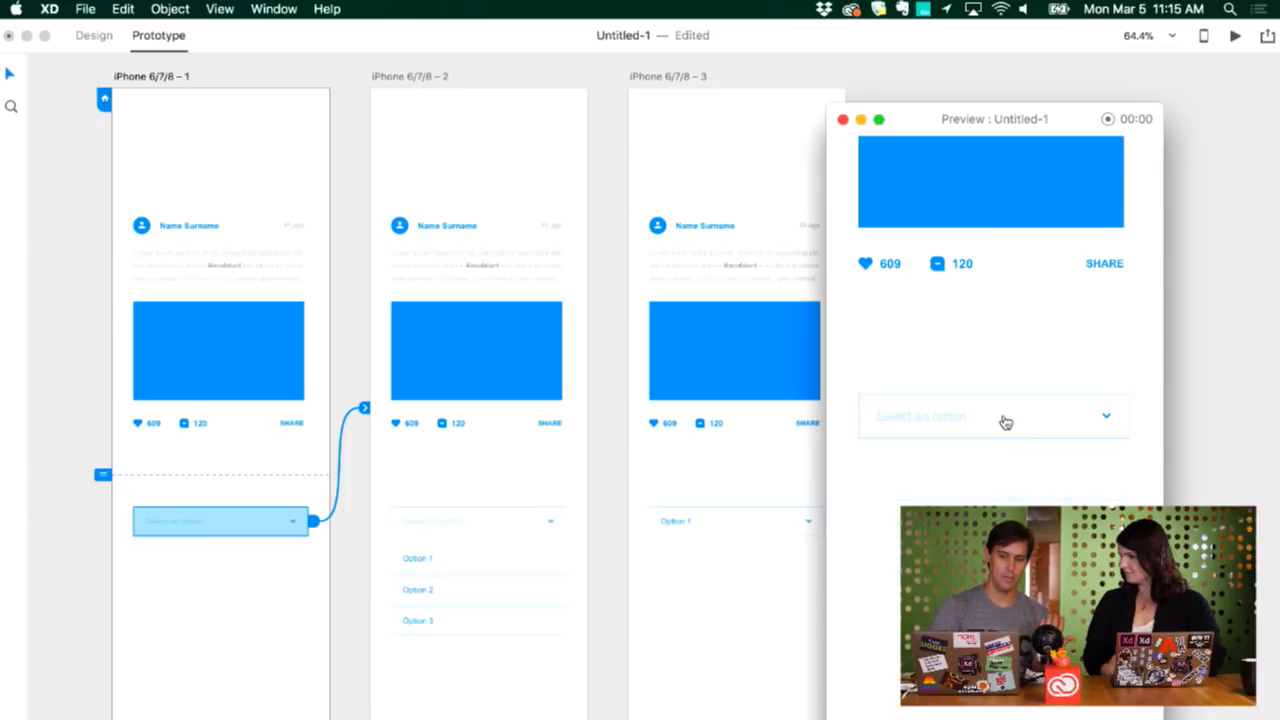
click(1005, 421)
click(990, 477)
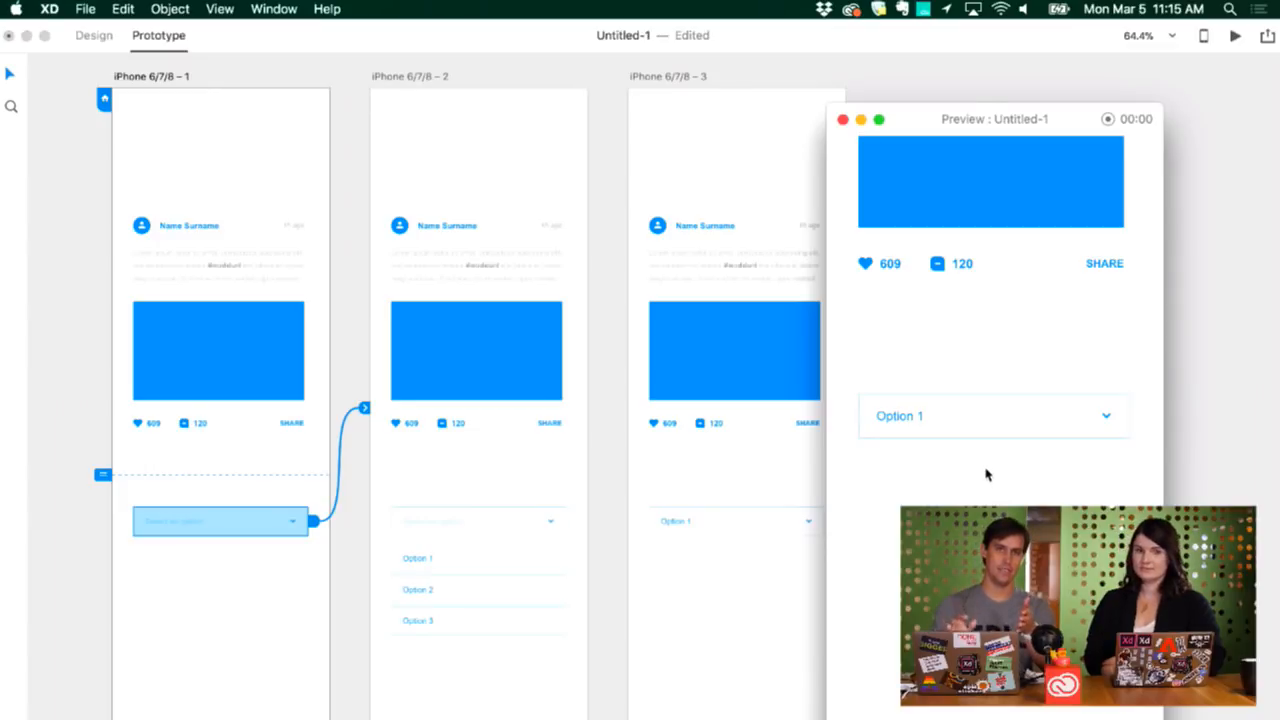
click(843, 120)
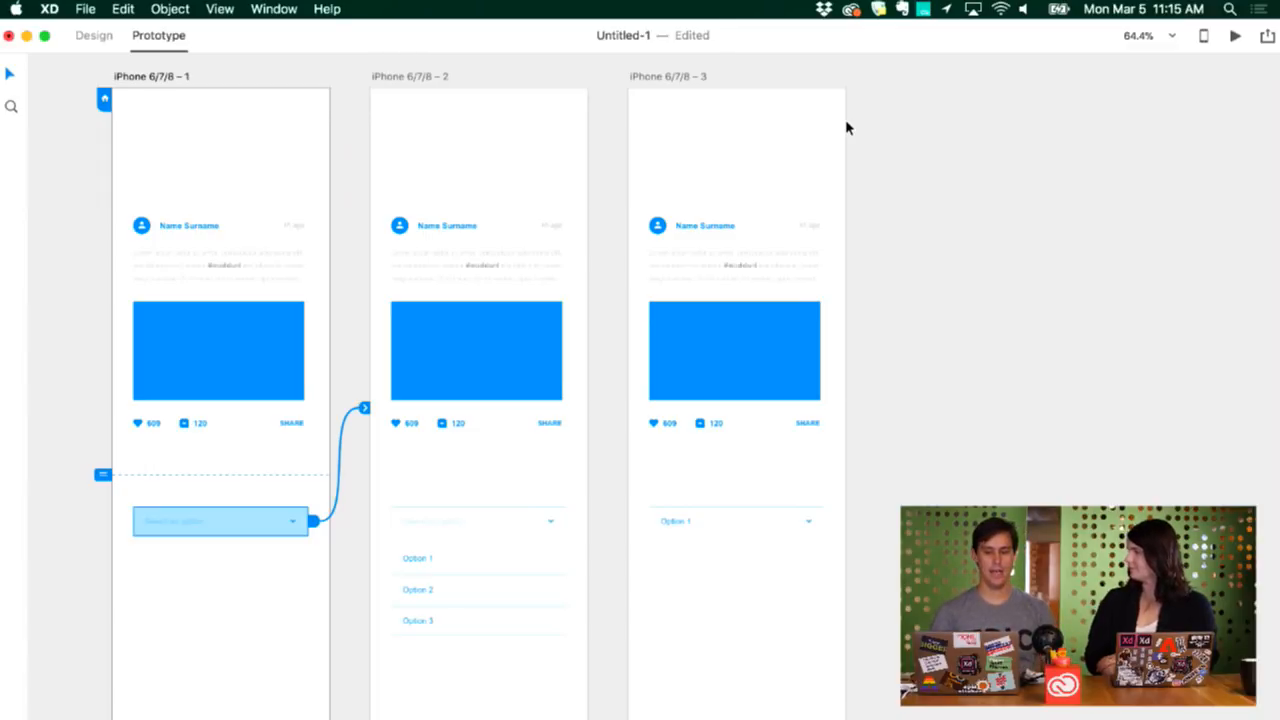
scroll(846, 121, up, 2)
scroll(846, 121, left, 2)
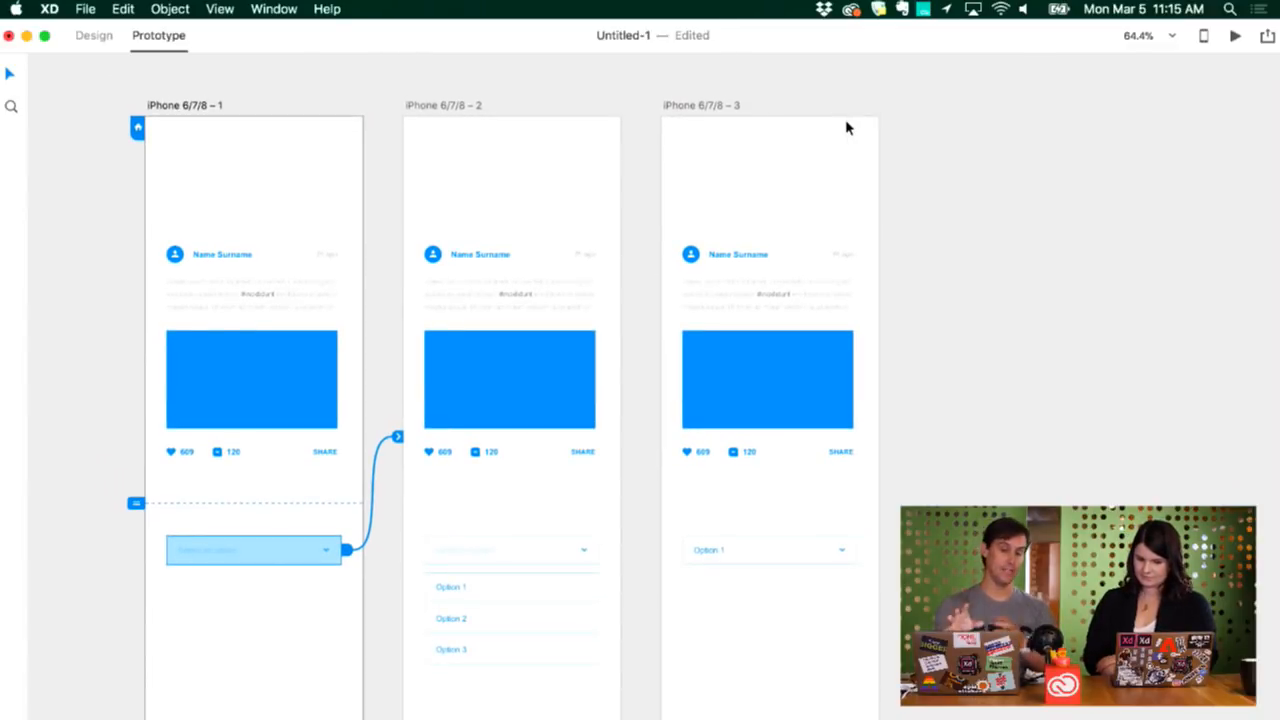